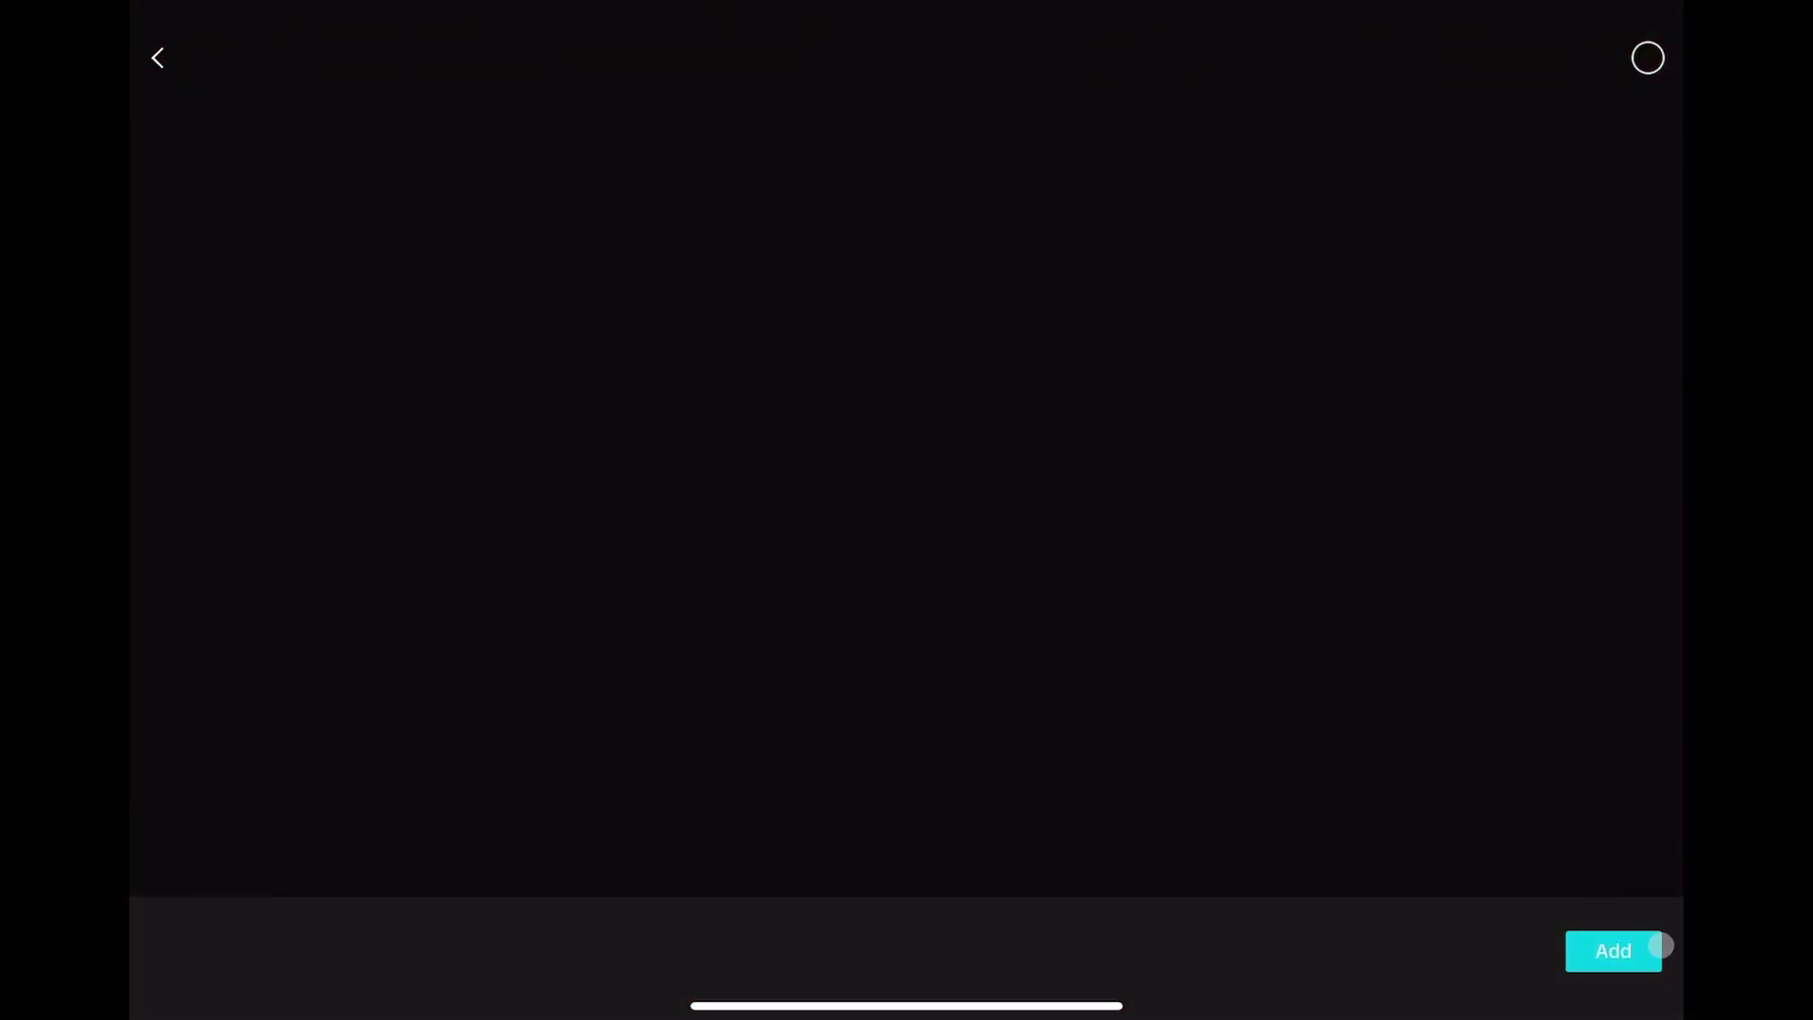
# Step: Add the blank black clip and stretch it from 3 to 8 seconds
pyautogui.click(1659, 947)
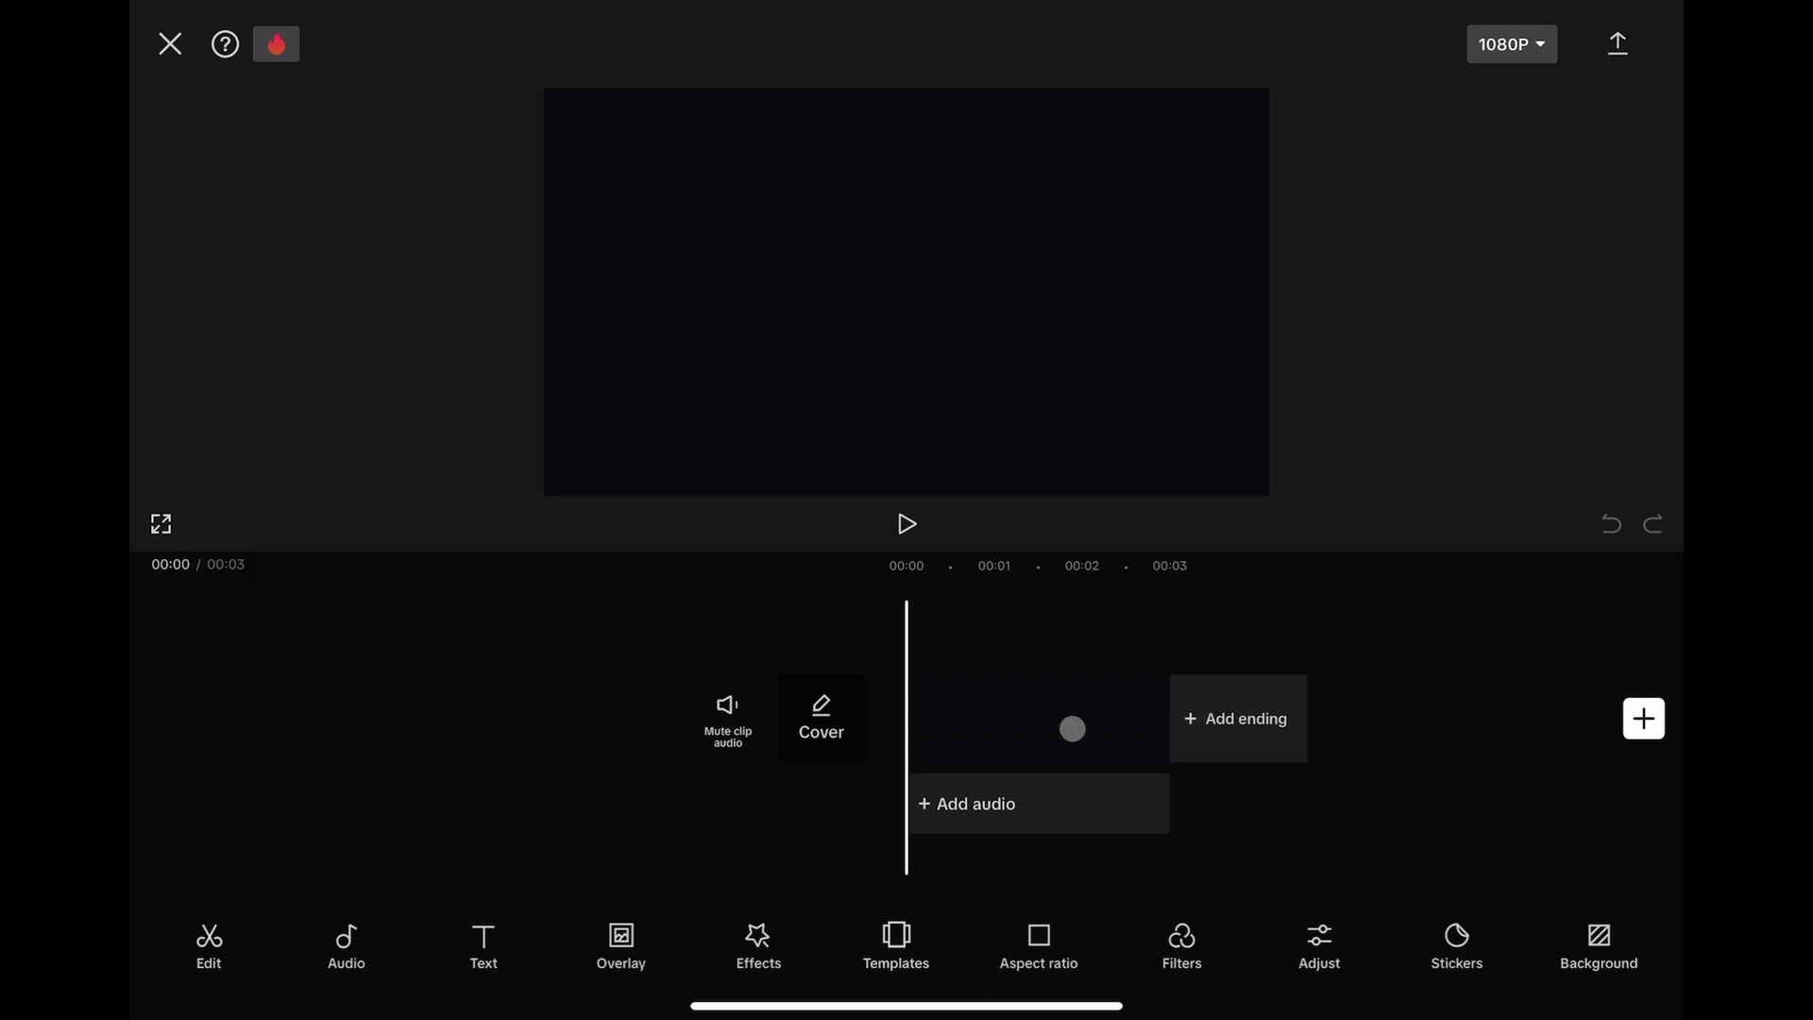
pyautogui.click(1074, 729)
pyautogui.moveTo(1178, 723); pyautogui.dragTo(1492, 716)
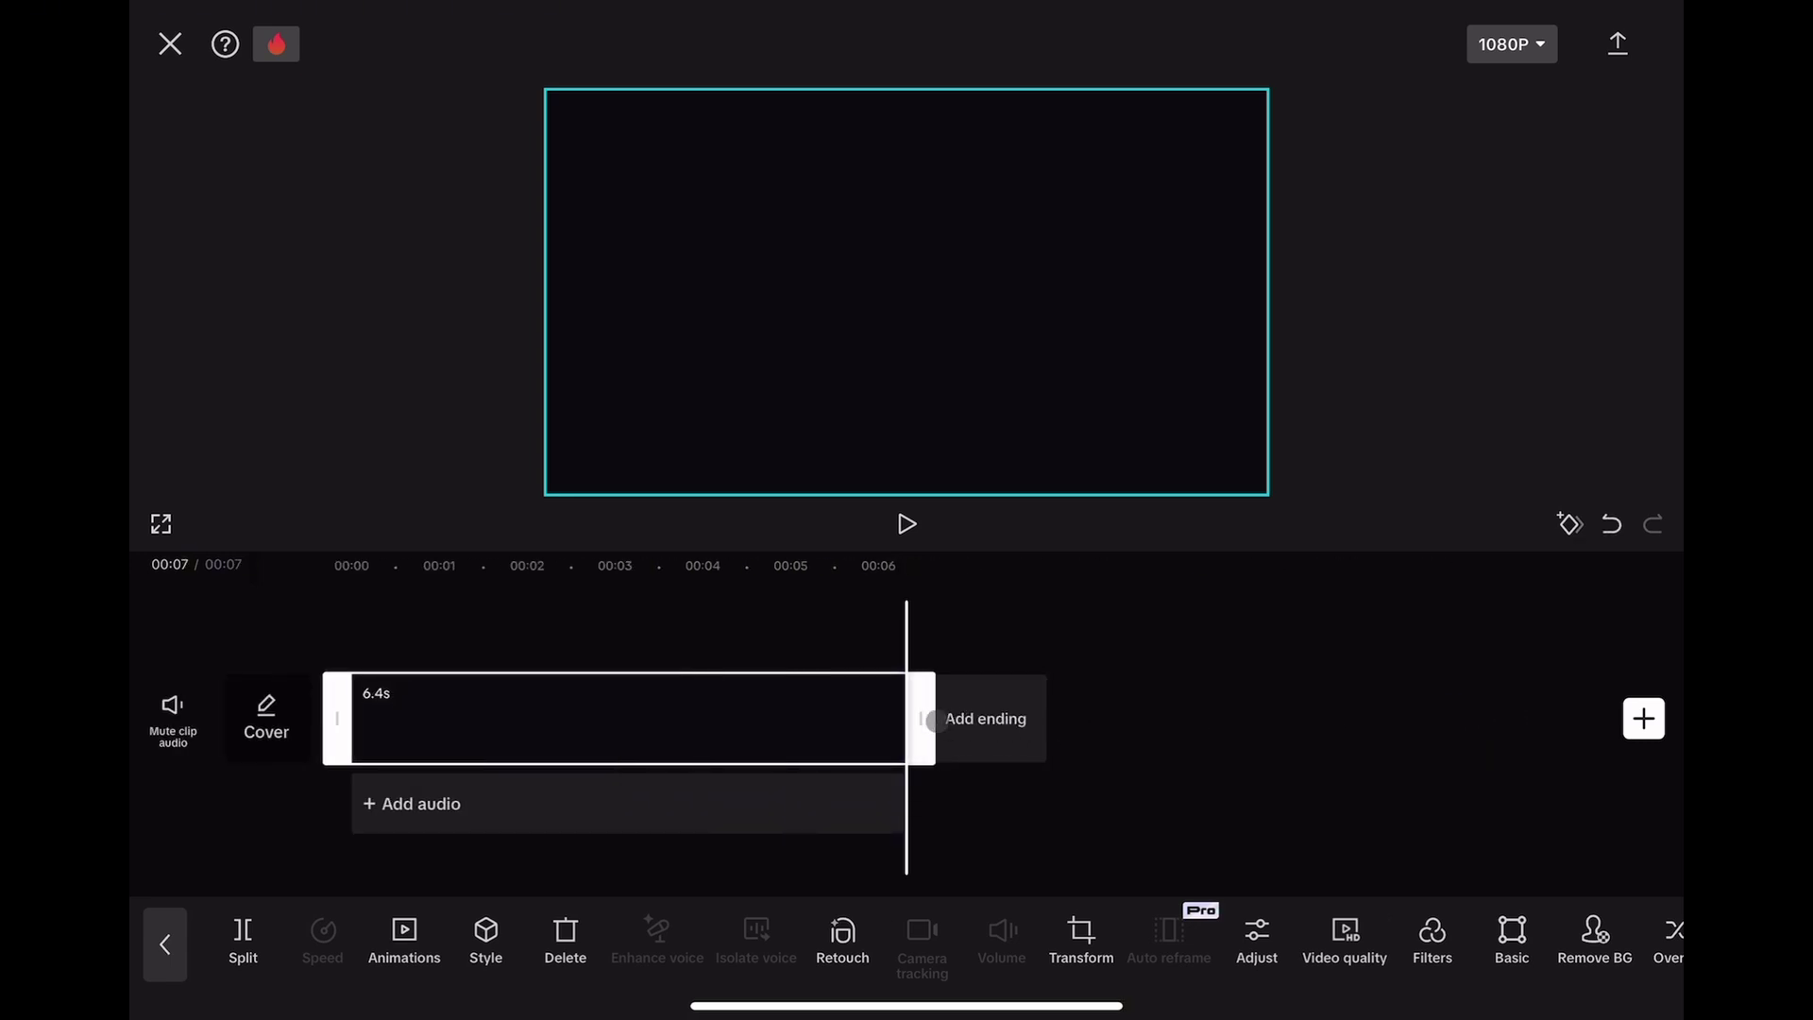
pyautogui.moveTo(935, 720); pyautogui.dragTo(1080, 715)
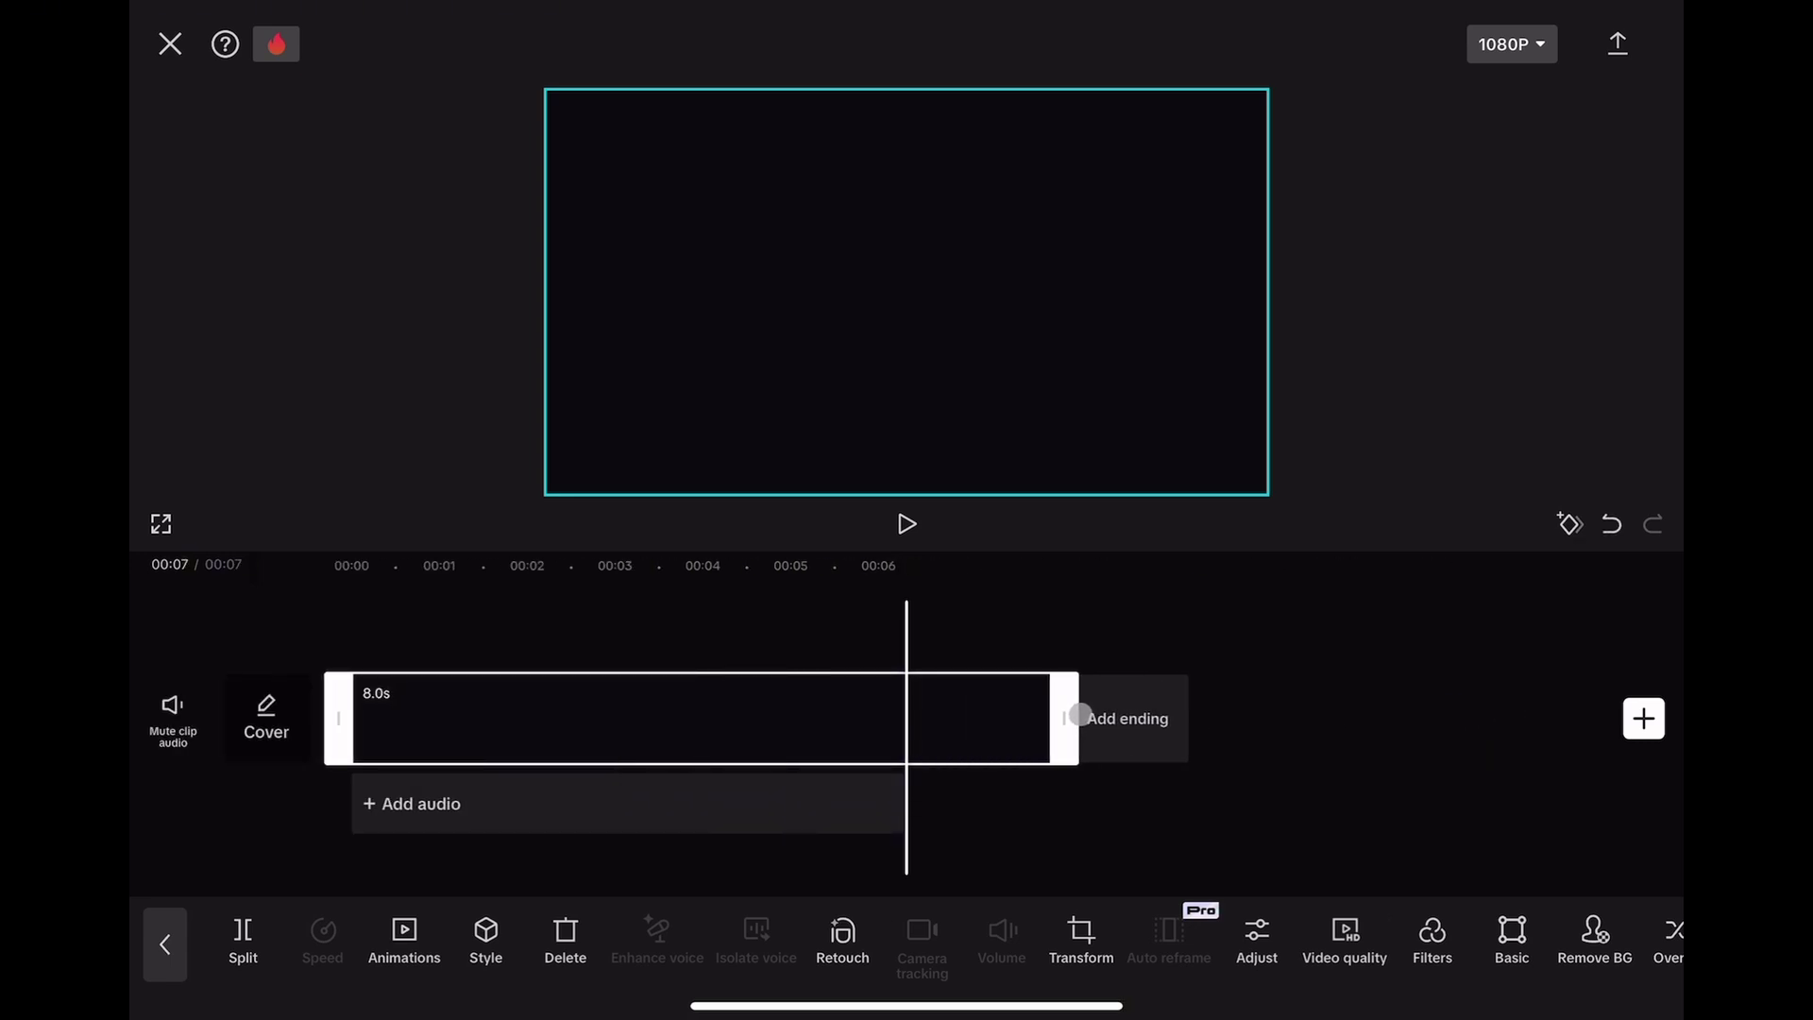
pyautogui.moveTo(397, 727); pyautogui.dragTo(640, 730)
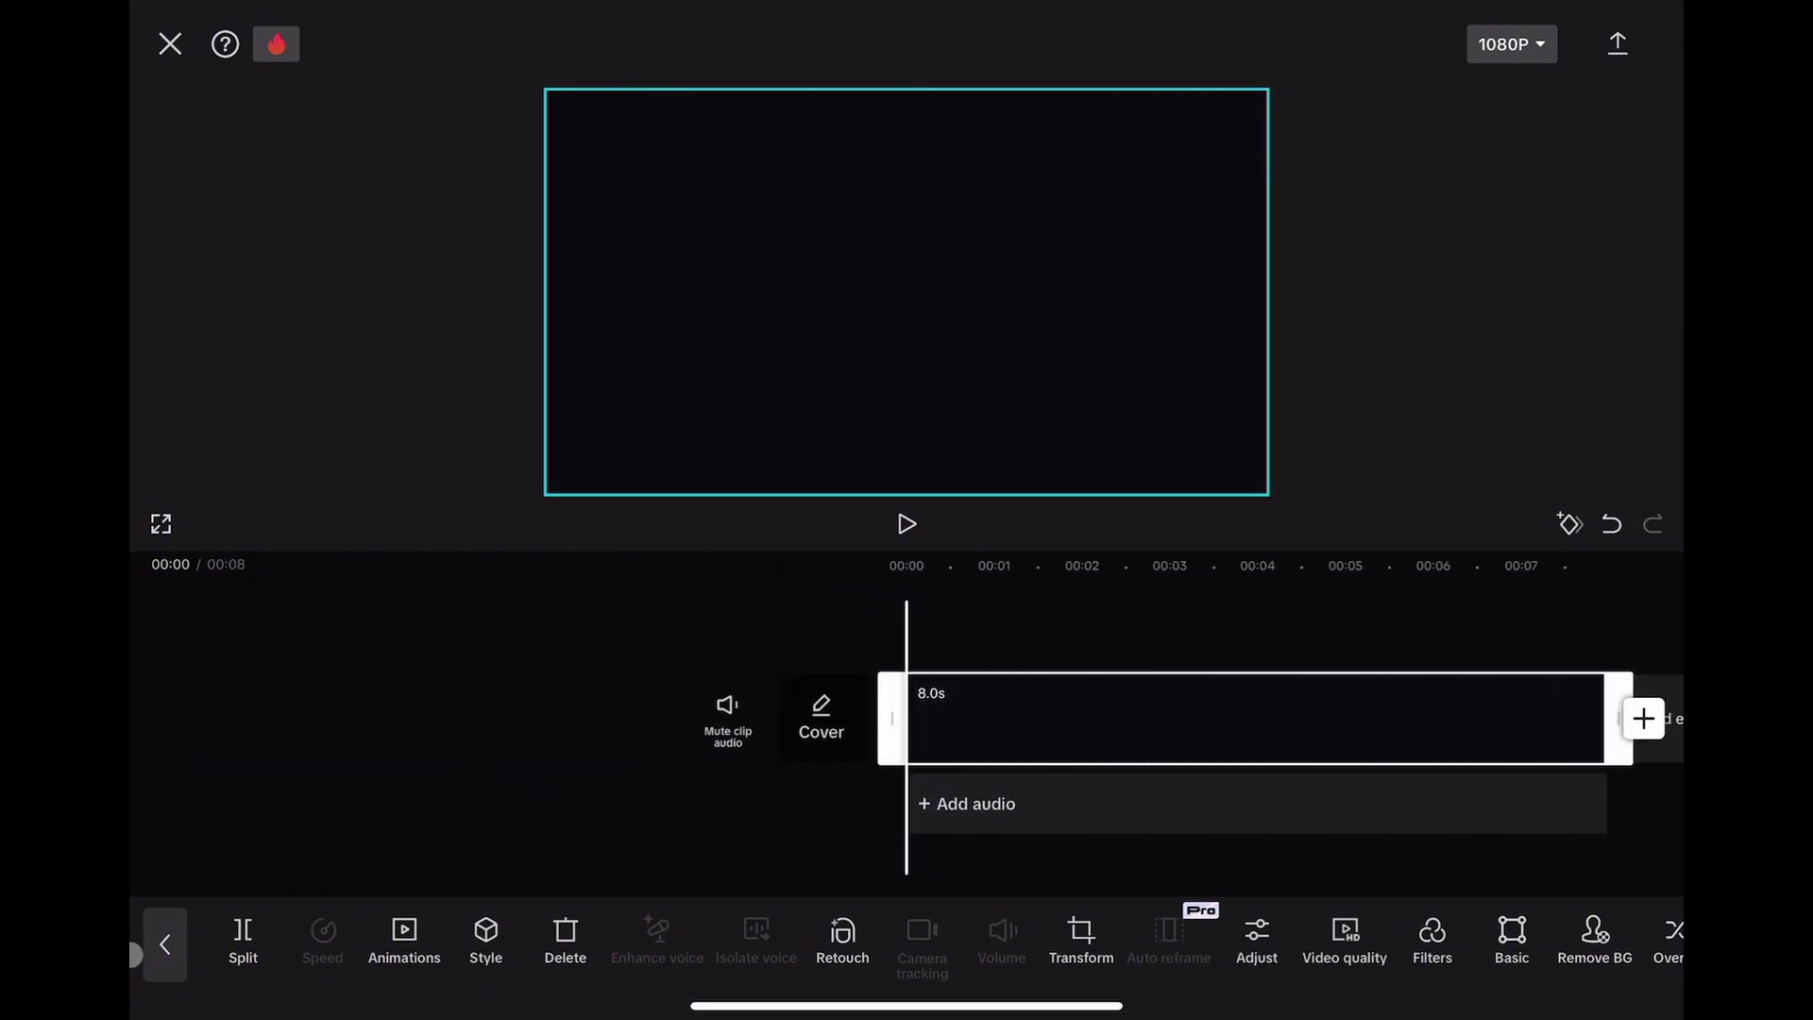
pyautogui.click(149, 952)
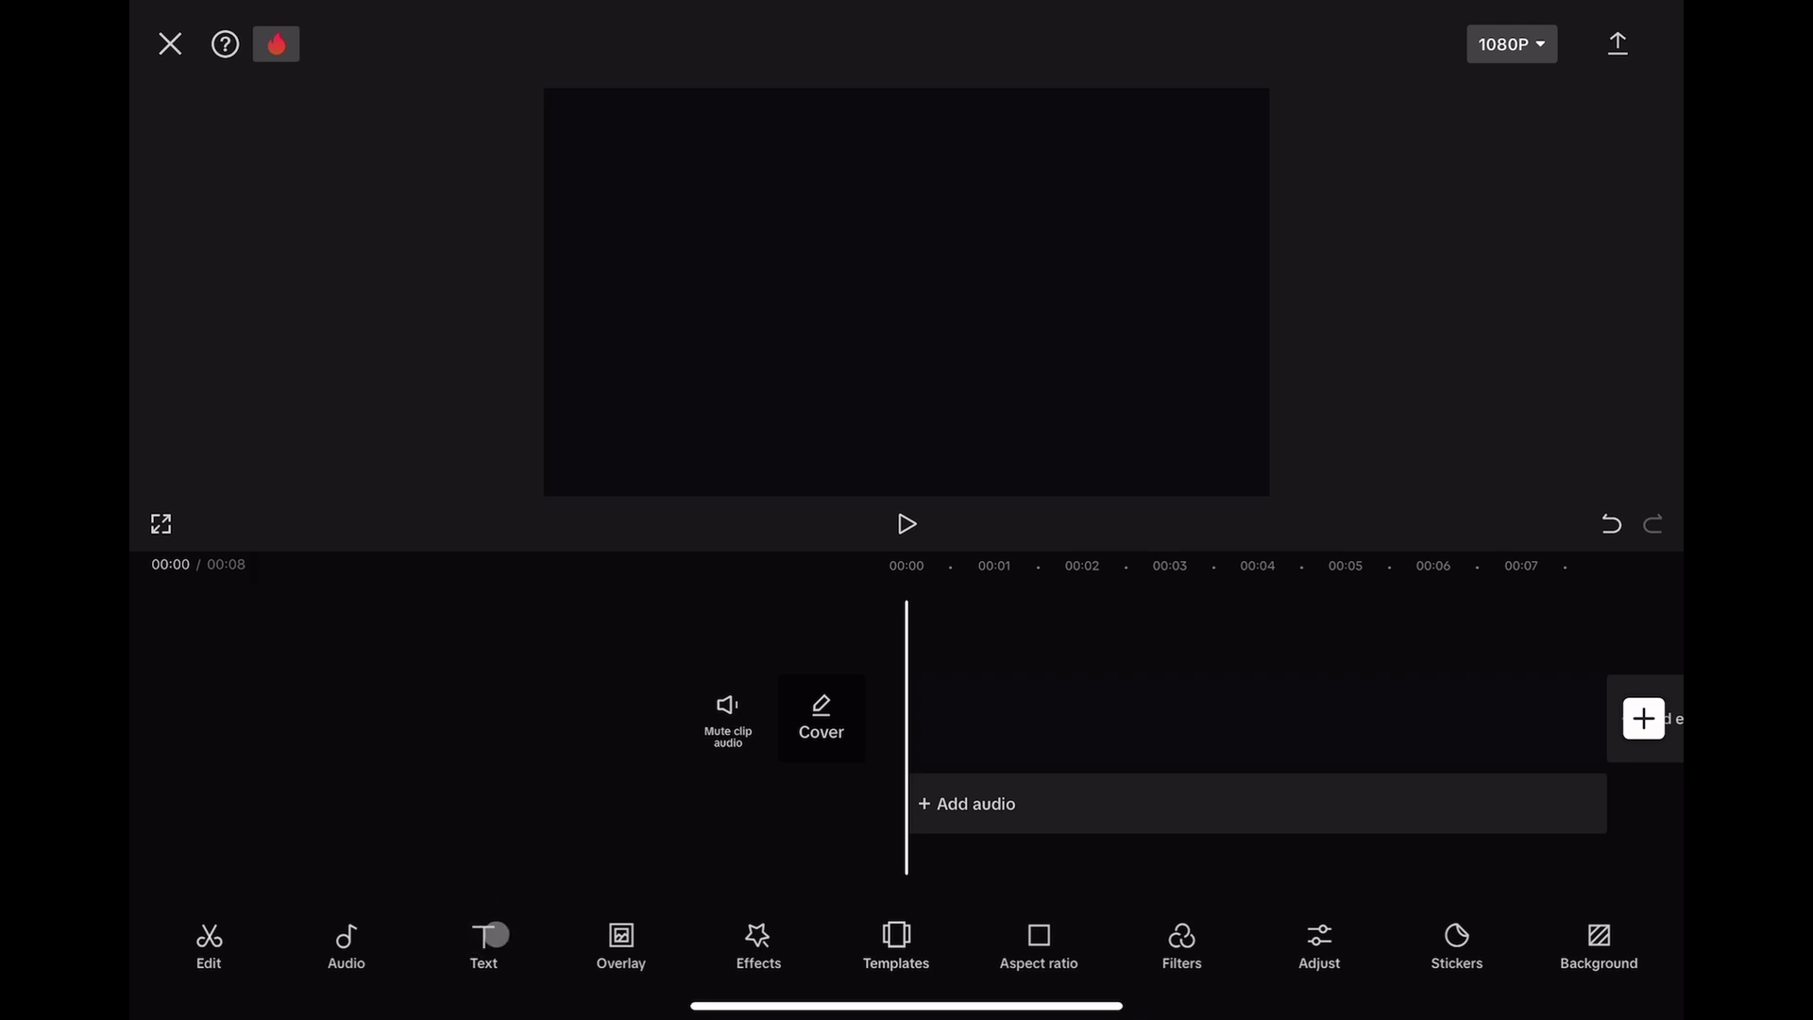
# Step: Add a text layer reading 'maroon lock youtube channel' set in the Luxury font
pyautogui.click(500, 935)
pyautogui.click(506, 937)
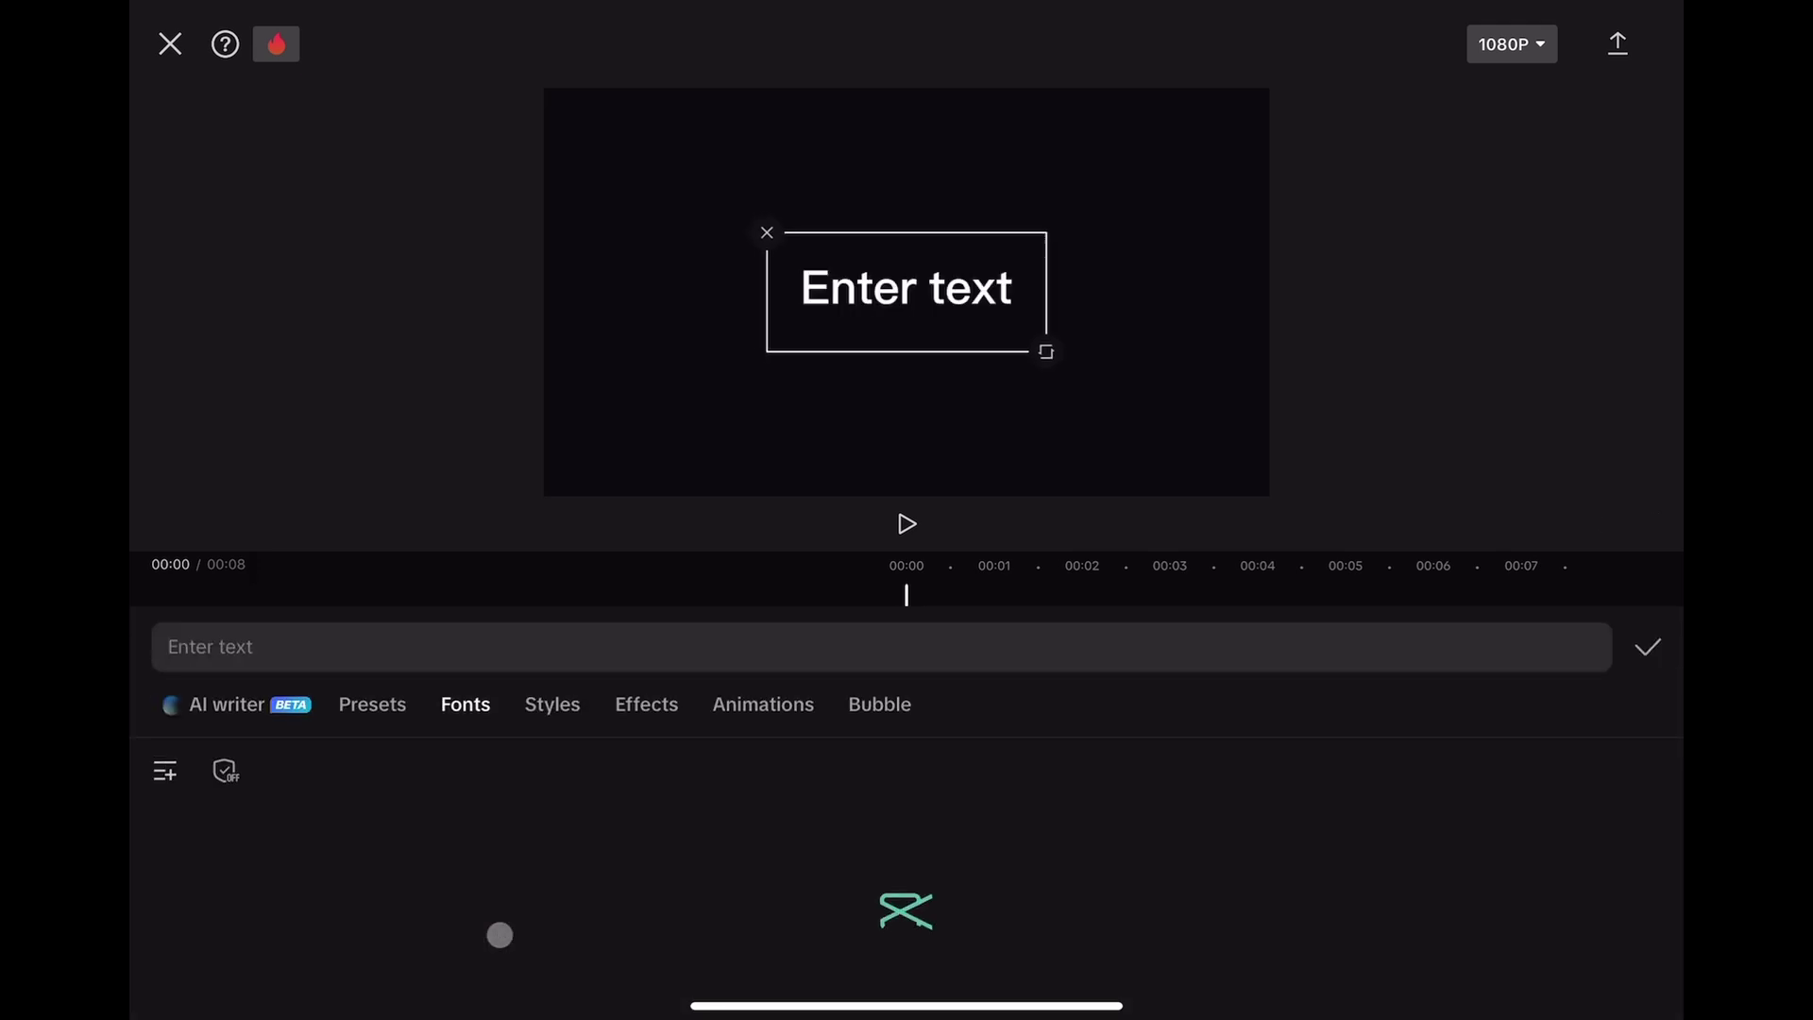
pyautogui.click(238, 661)
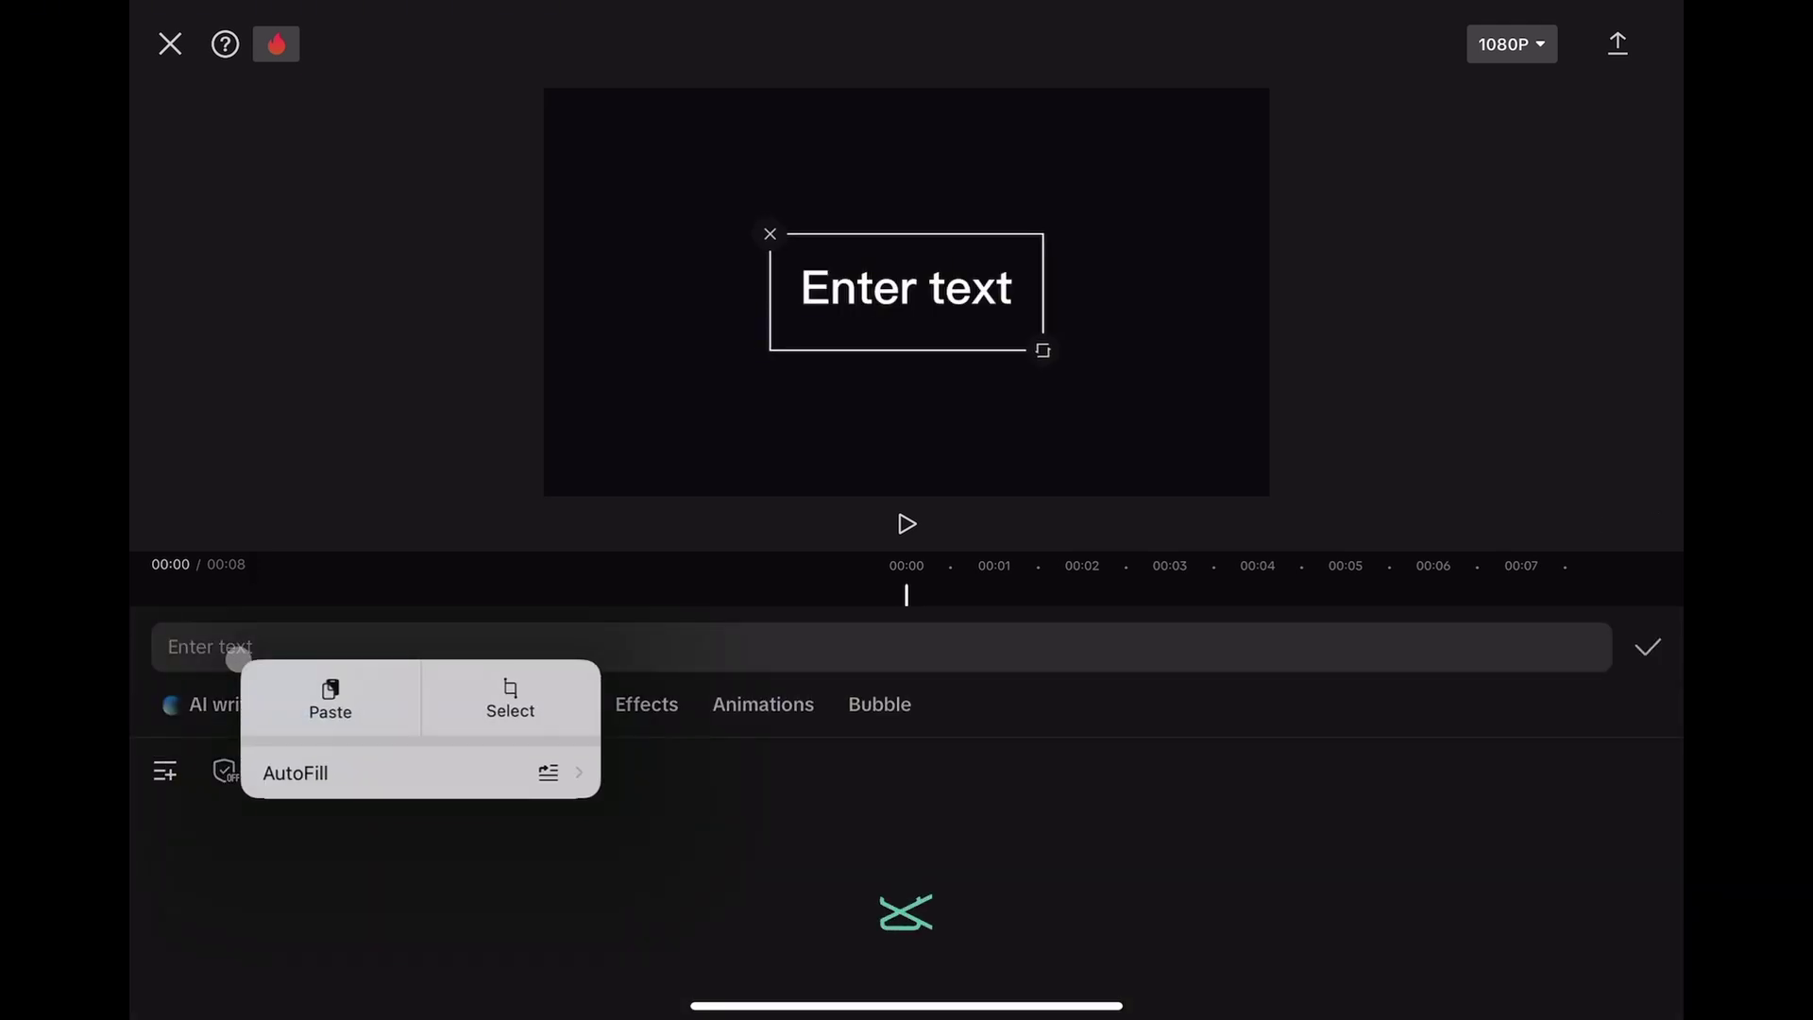
pyautogui.click(267, 676)
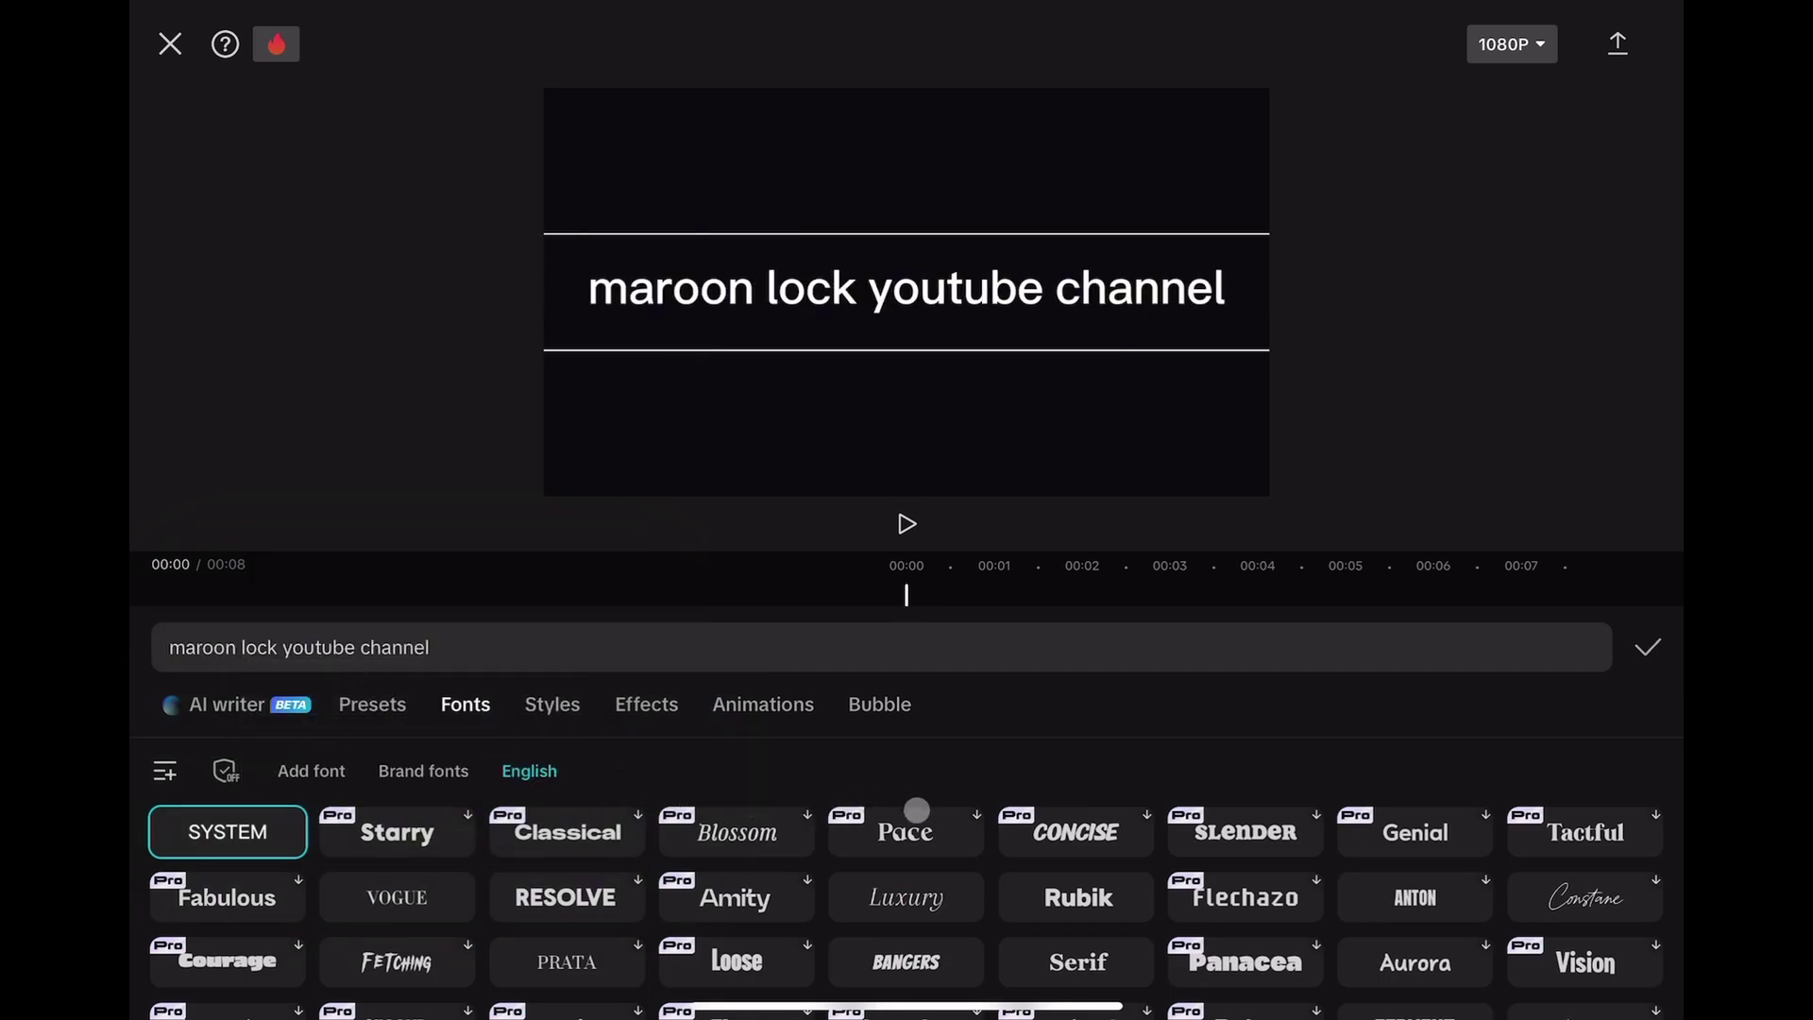
pyautogui.click(941, 891)
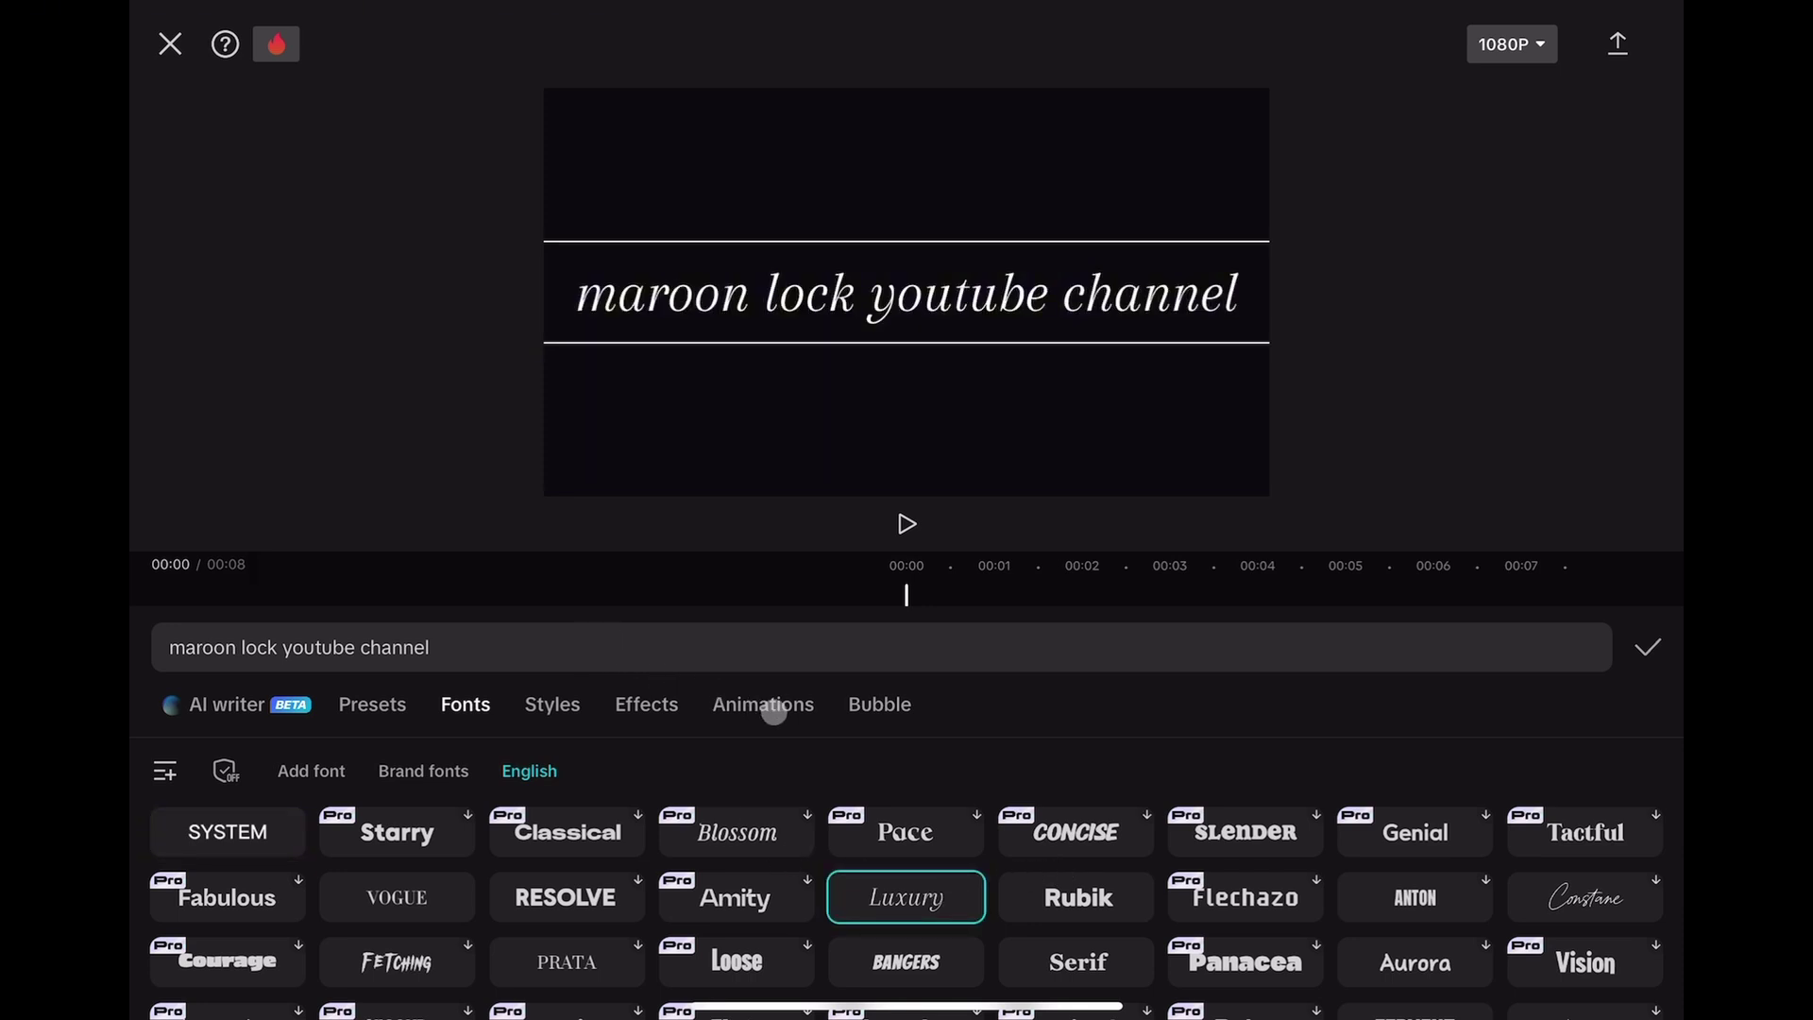
pyautogui.click(773, 713)
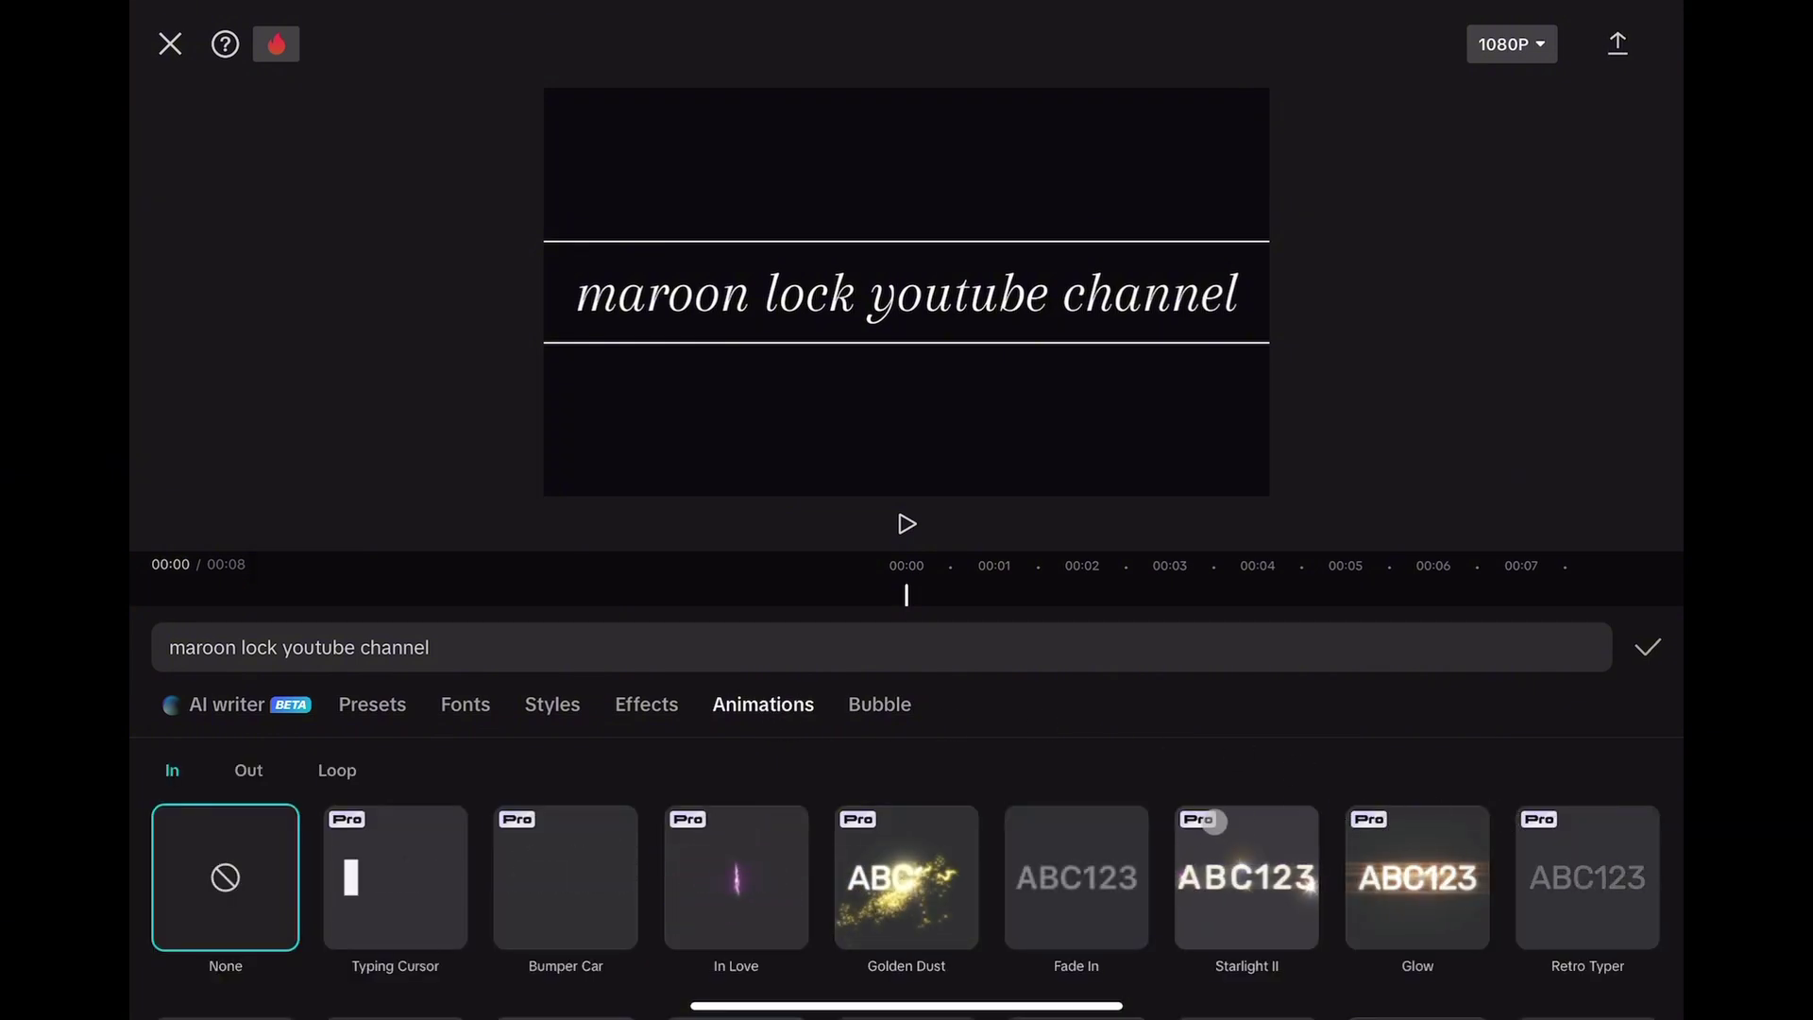
# Step: Give the title a Fade In entrance and a Dissolve Up exit animation
pyautogui.click(1052, 886)
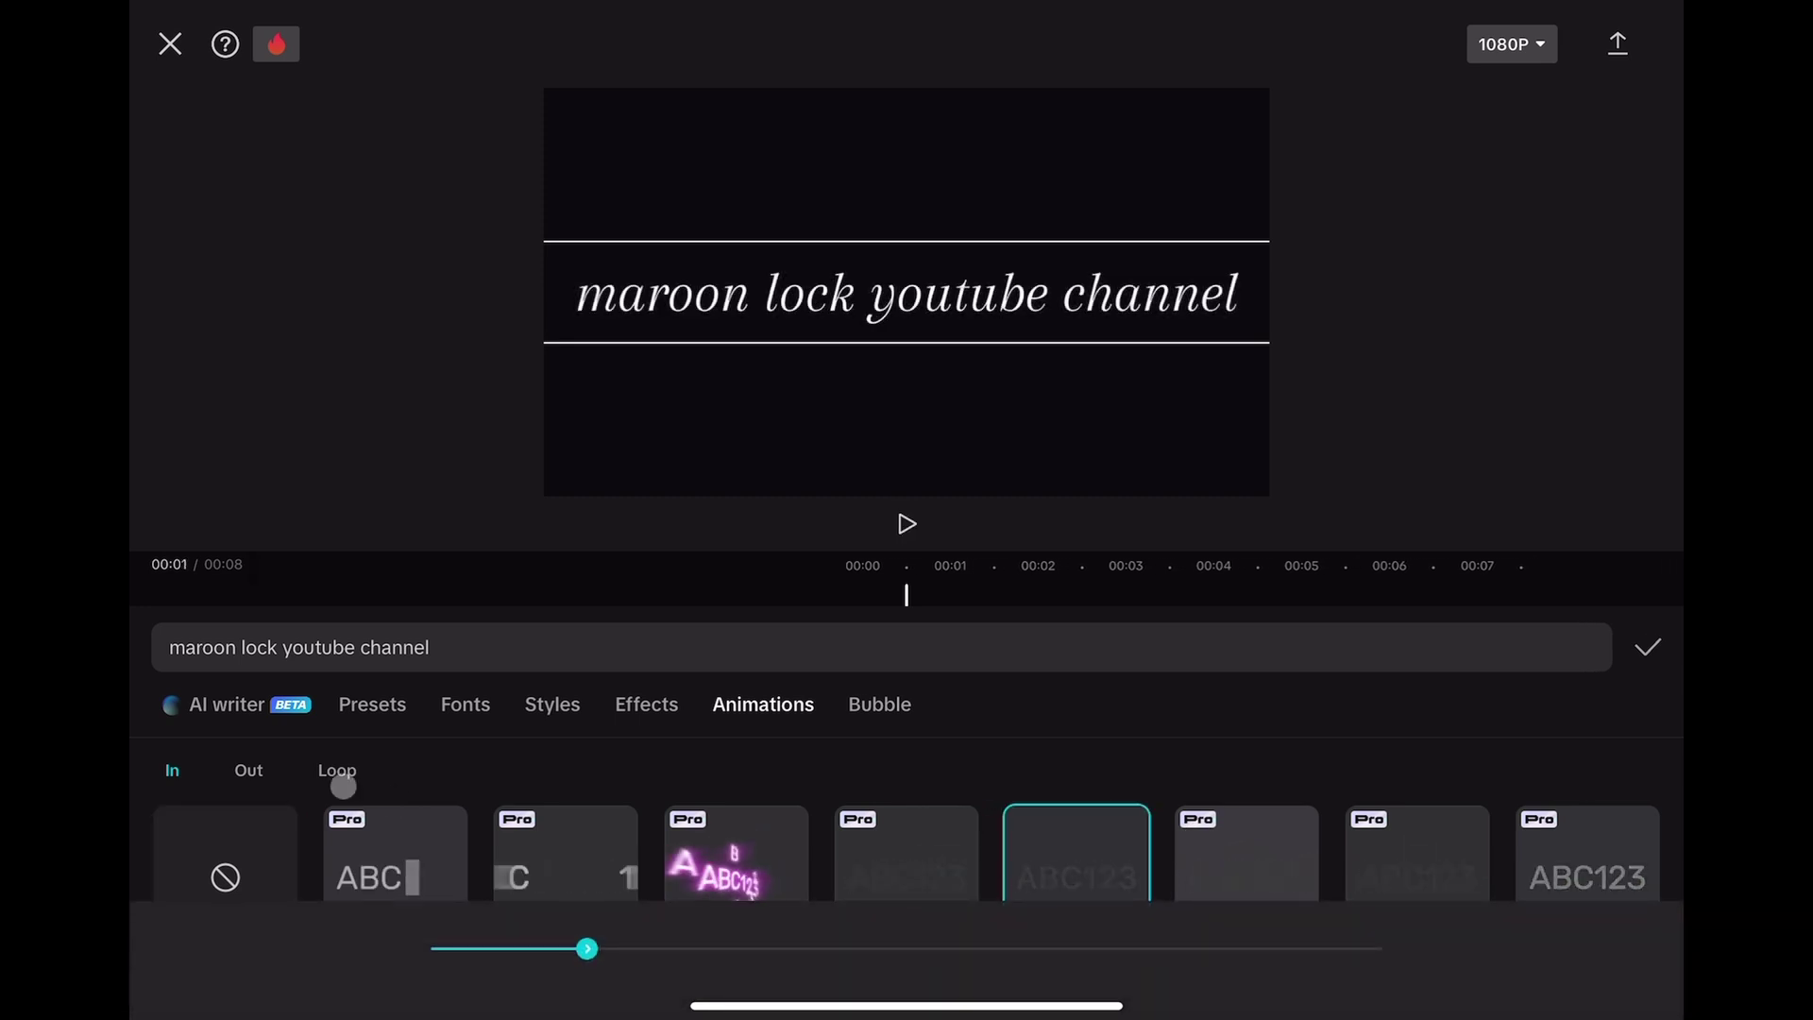
pyautogui.click(252, 772)
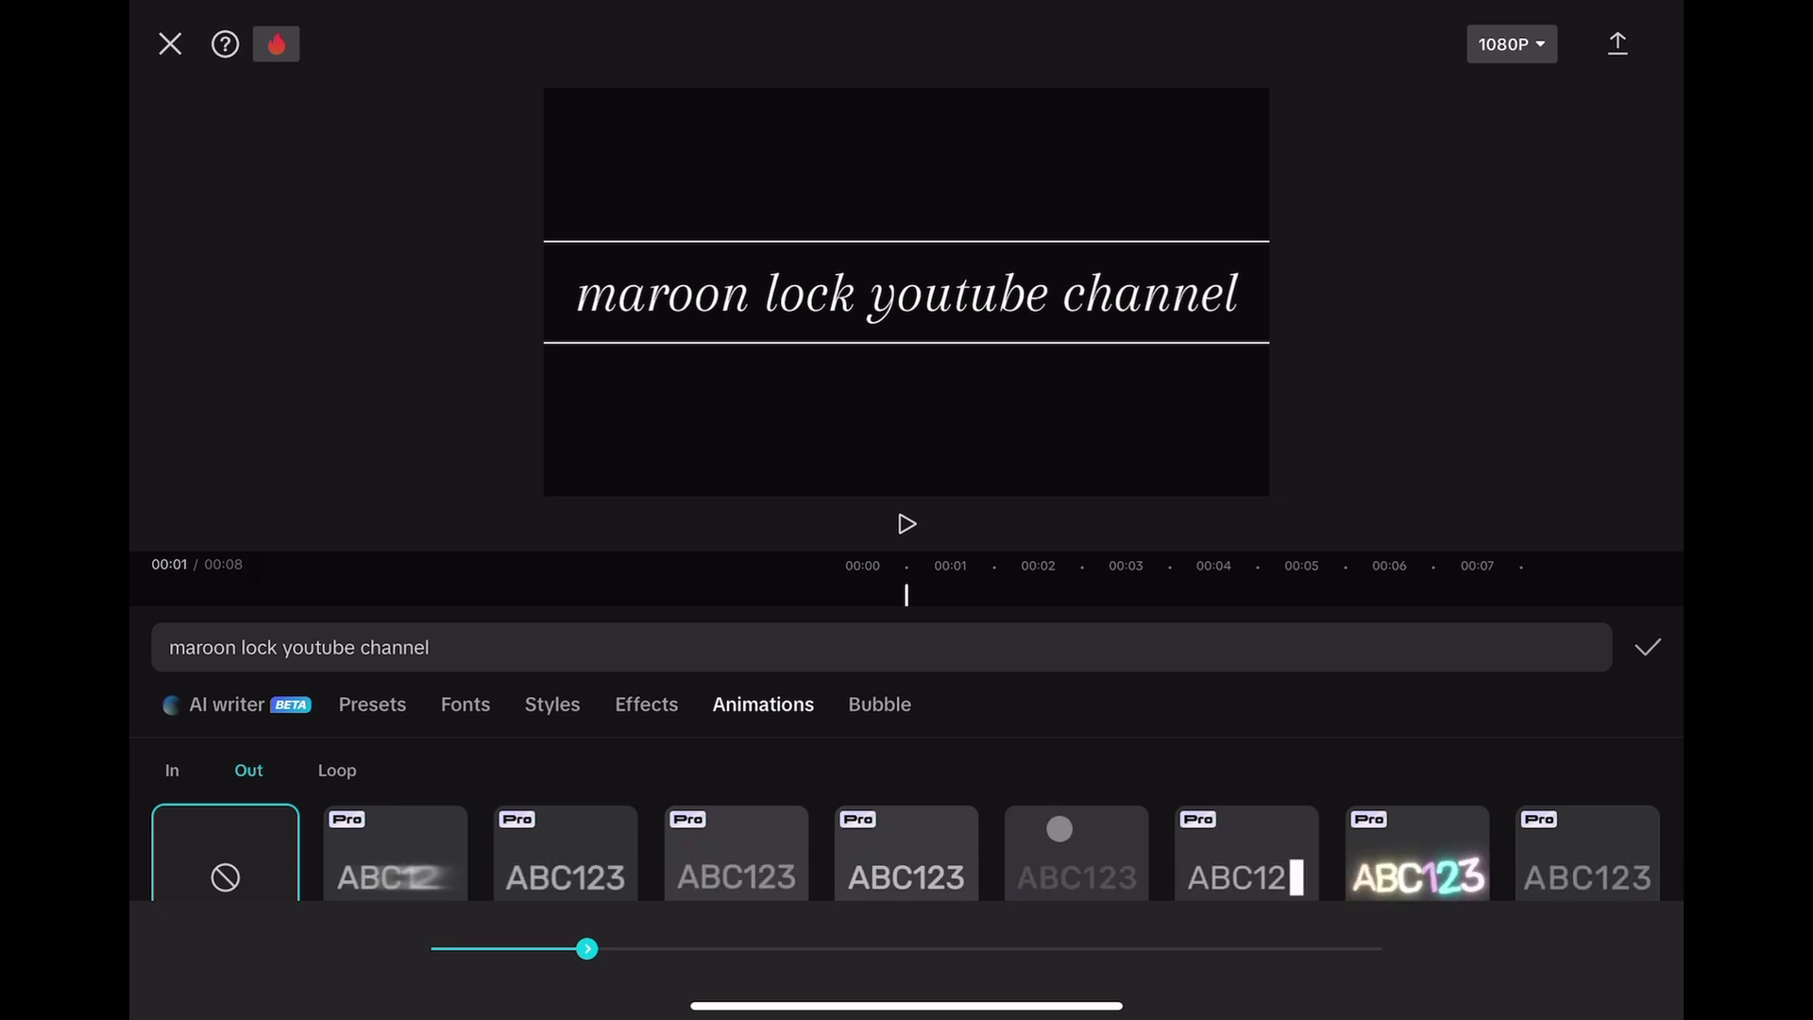
pyautogui.scroll(-3, 1059, 829)
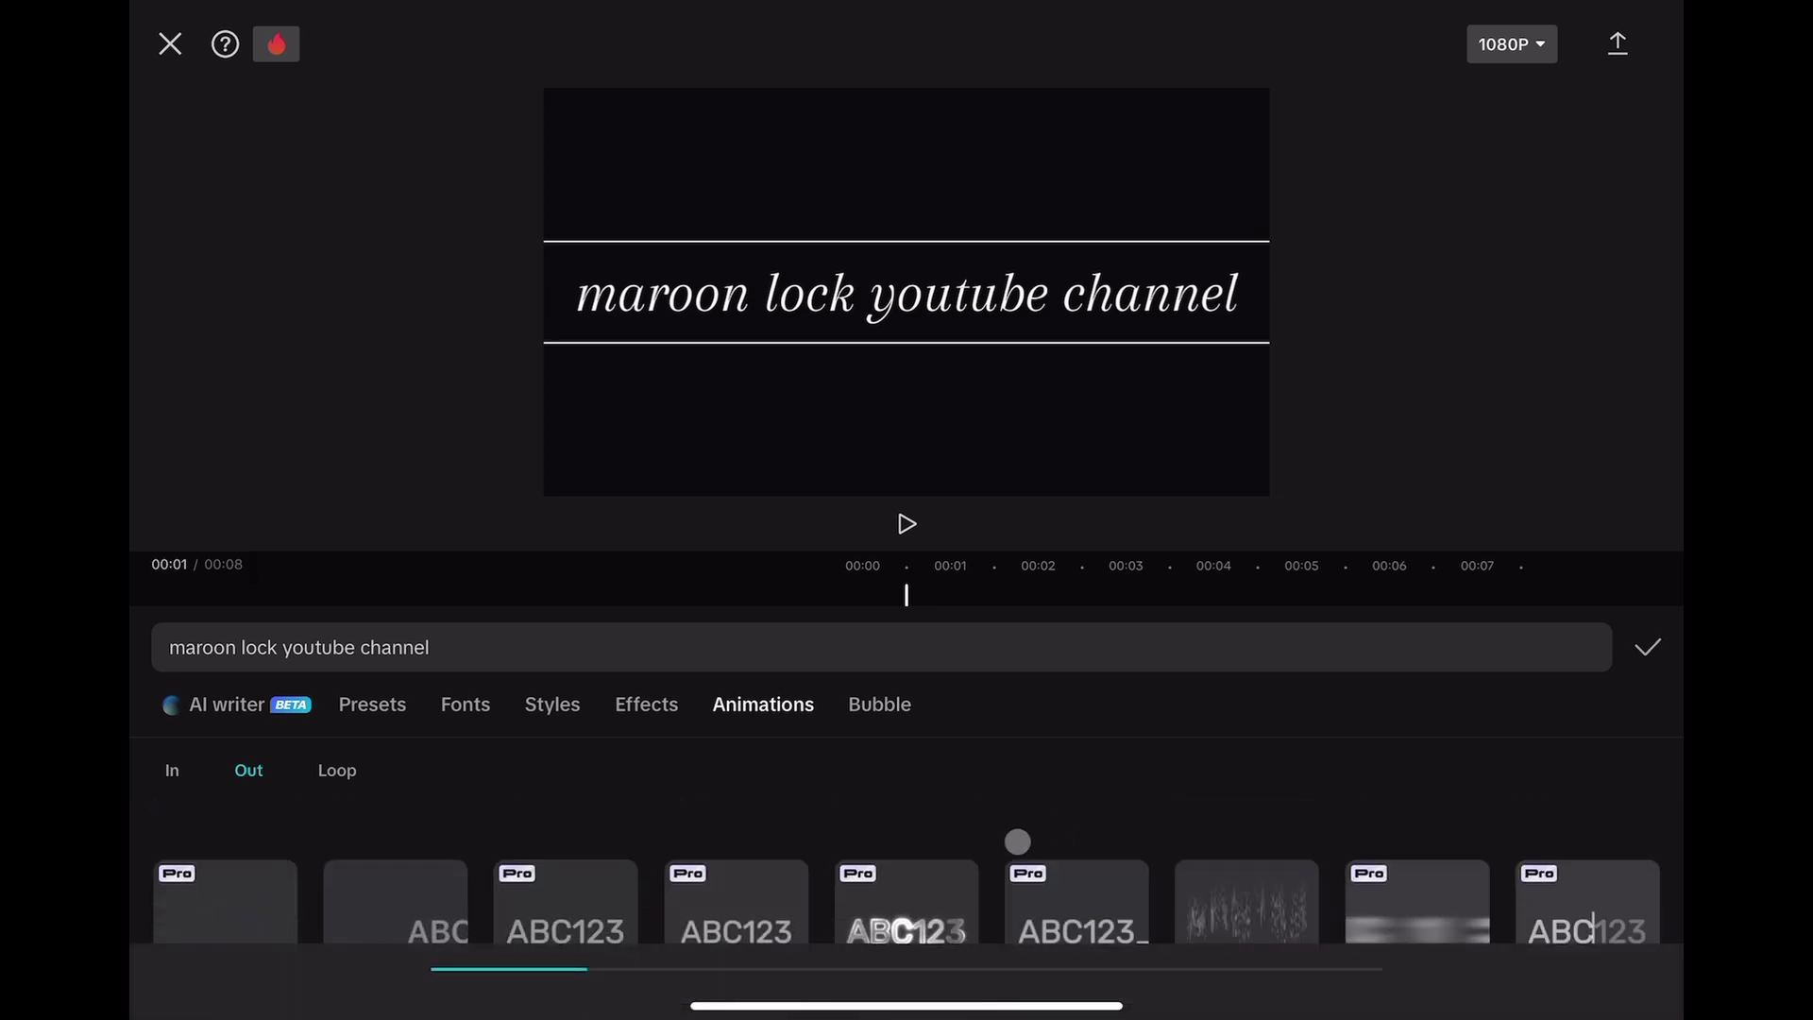
pyautogui.scroll(-1, 1218, 842)
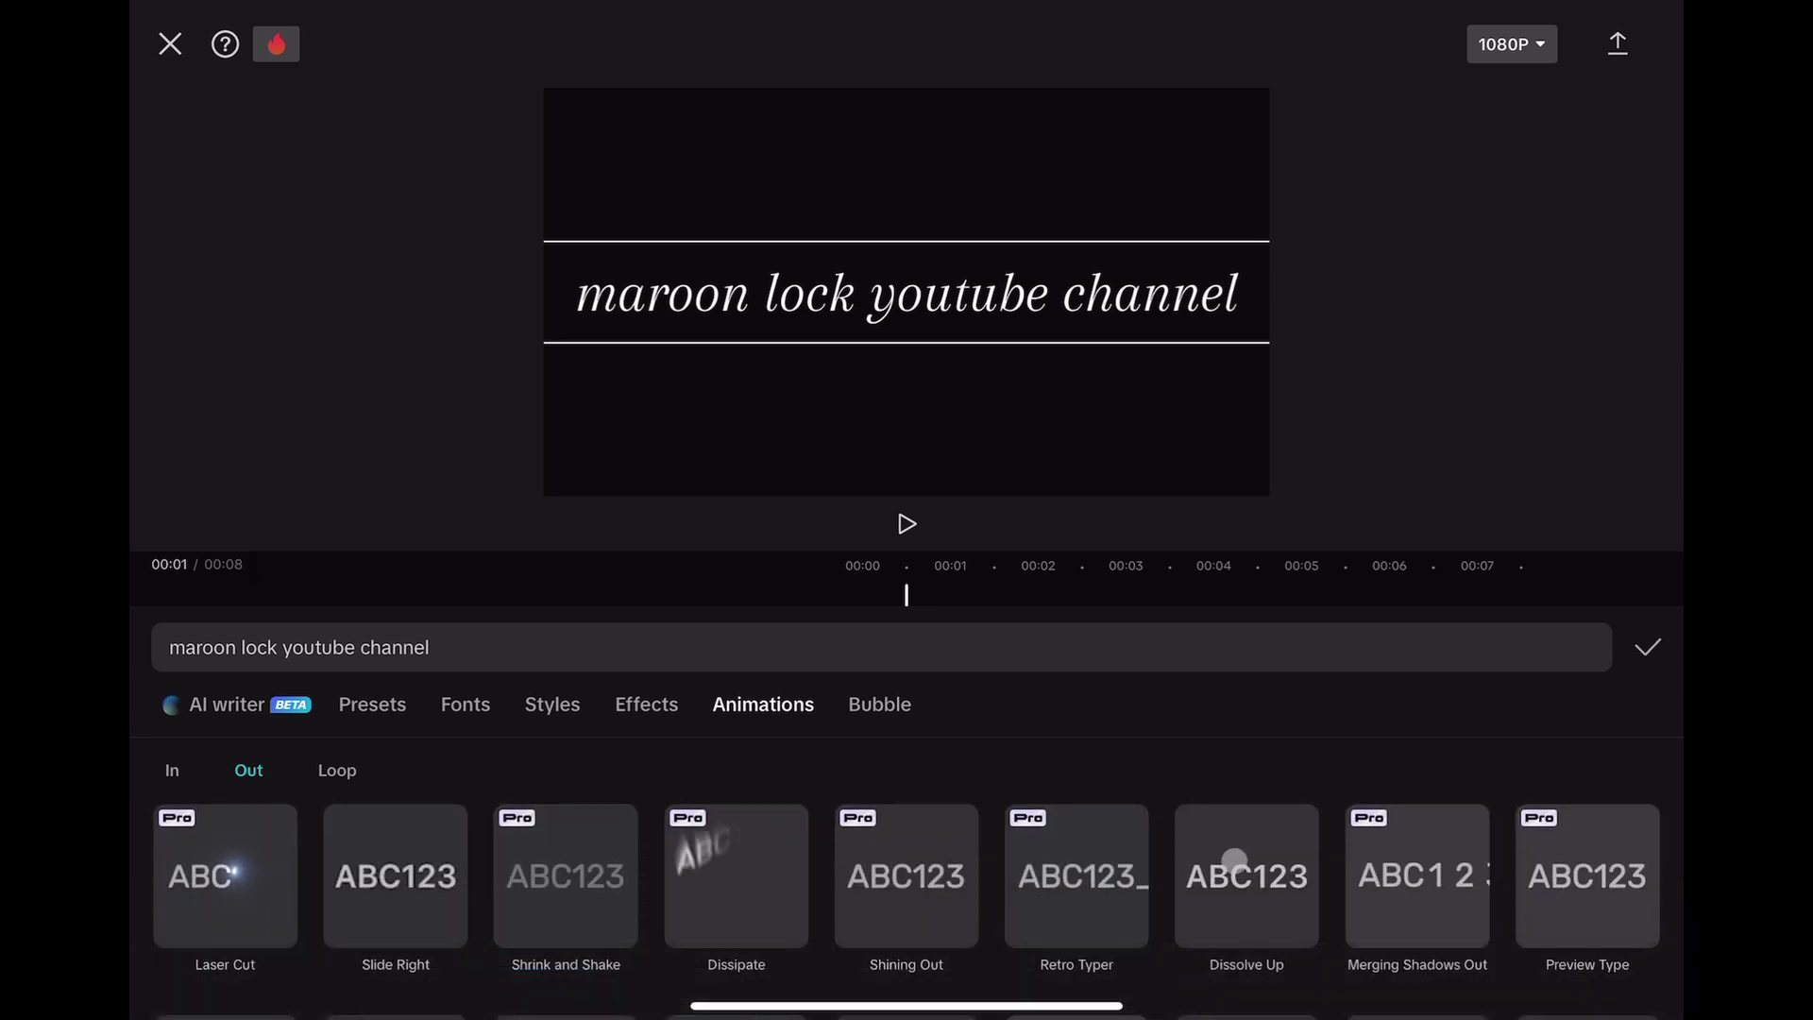
pyautogui.click(1240, 855)
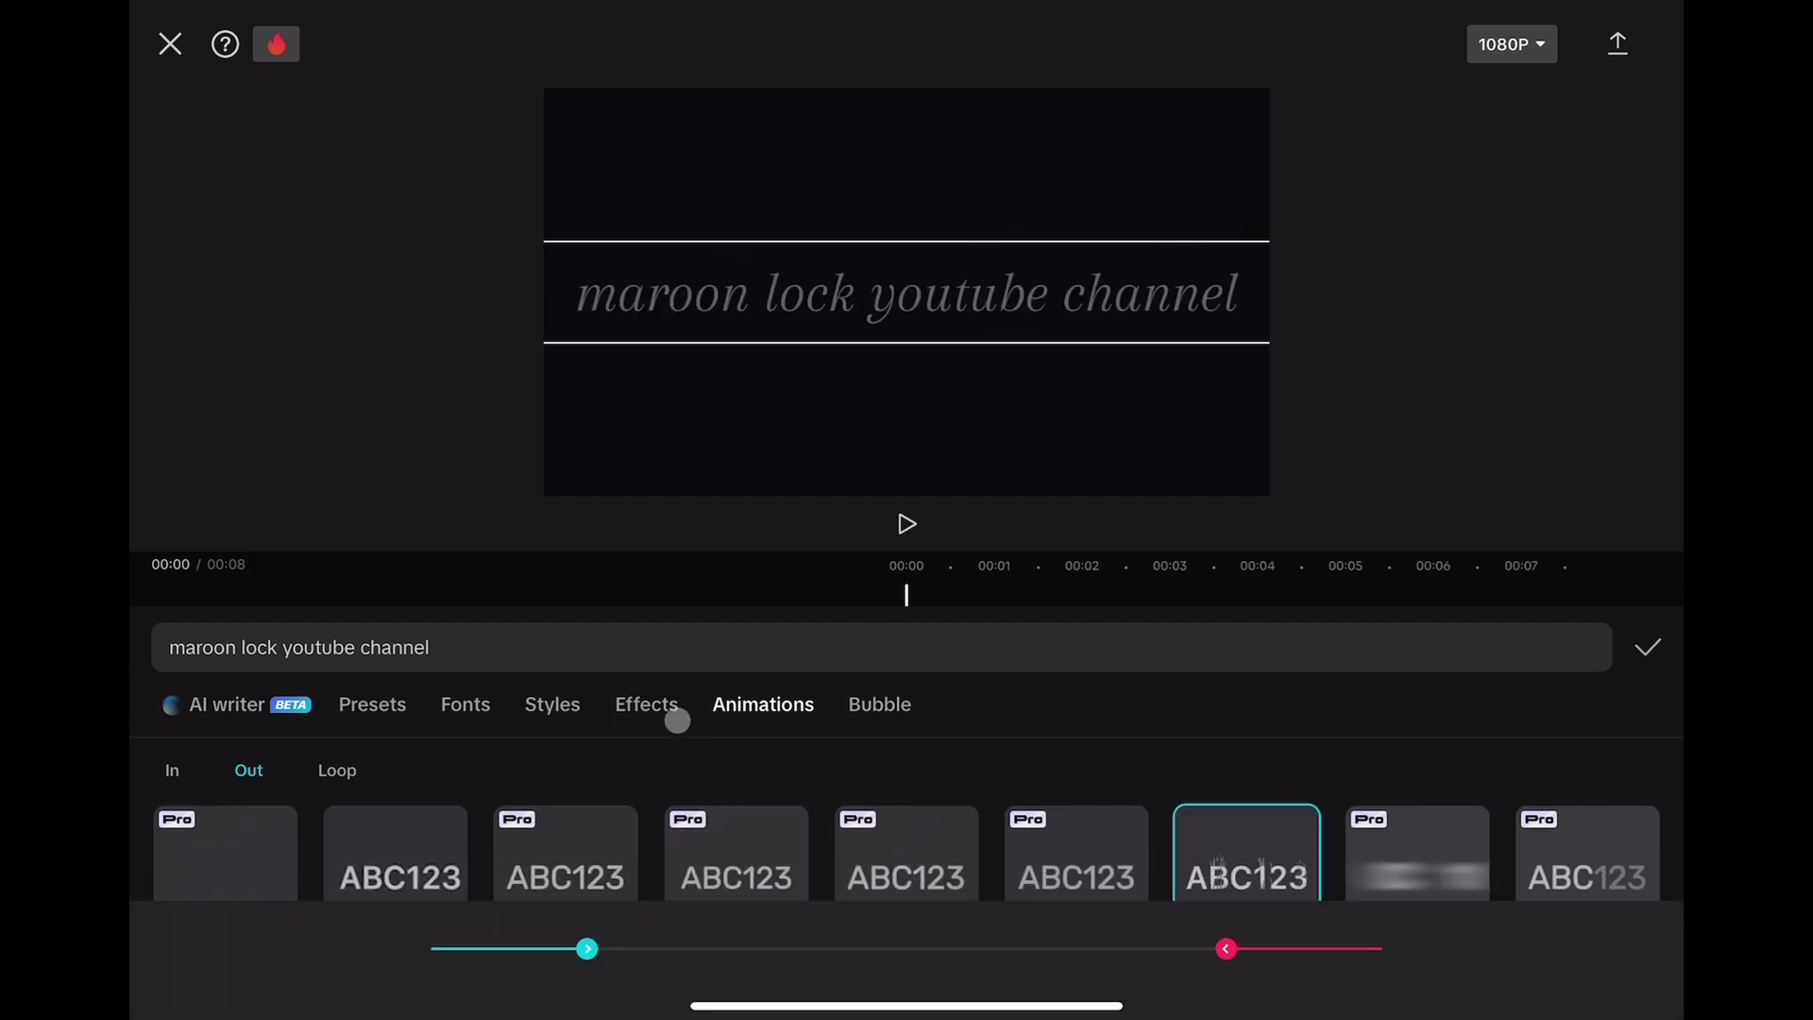
pyautogui.click(655, 704)
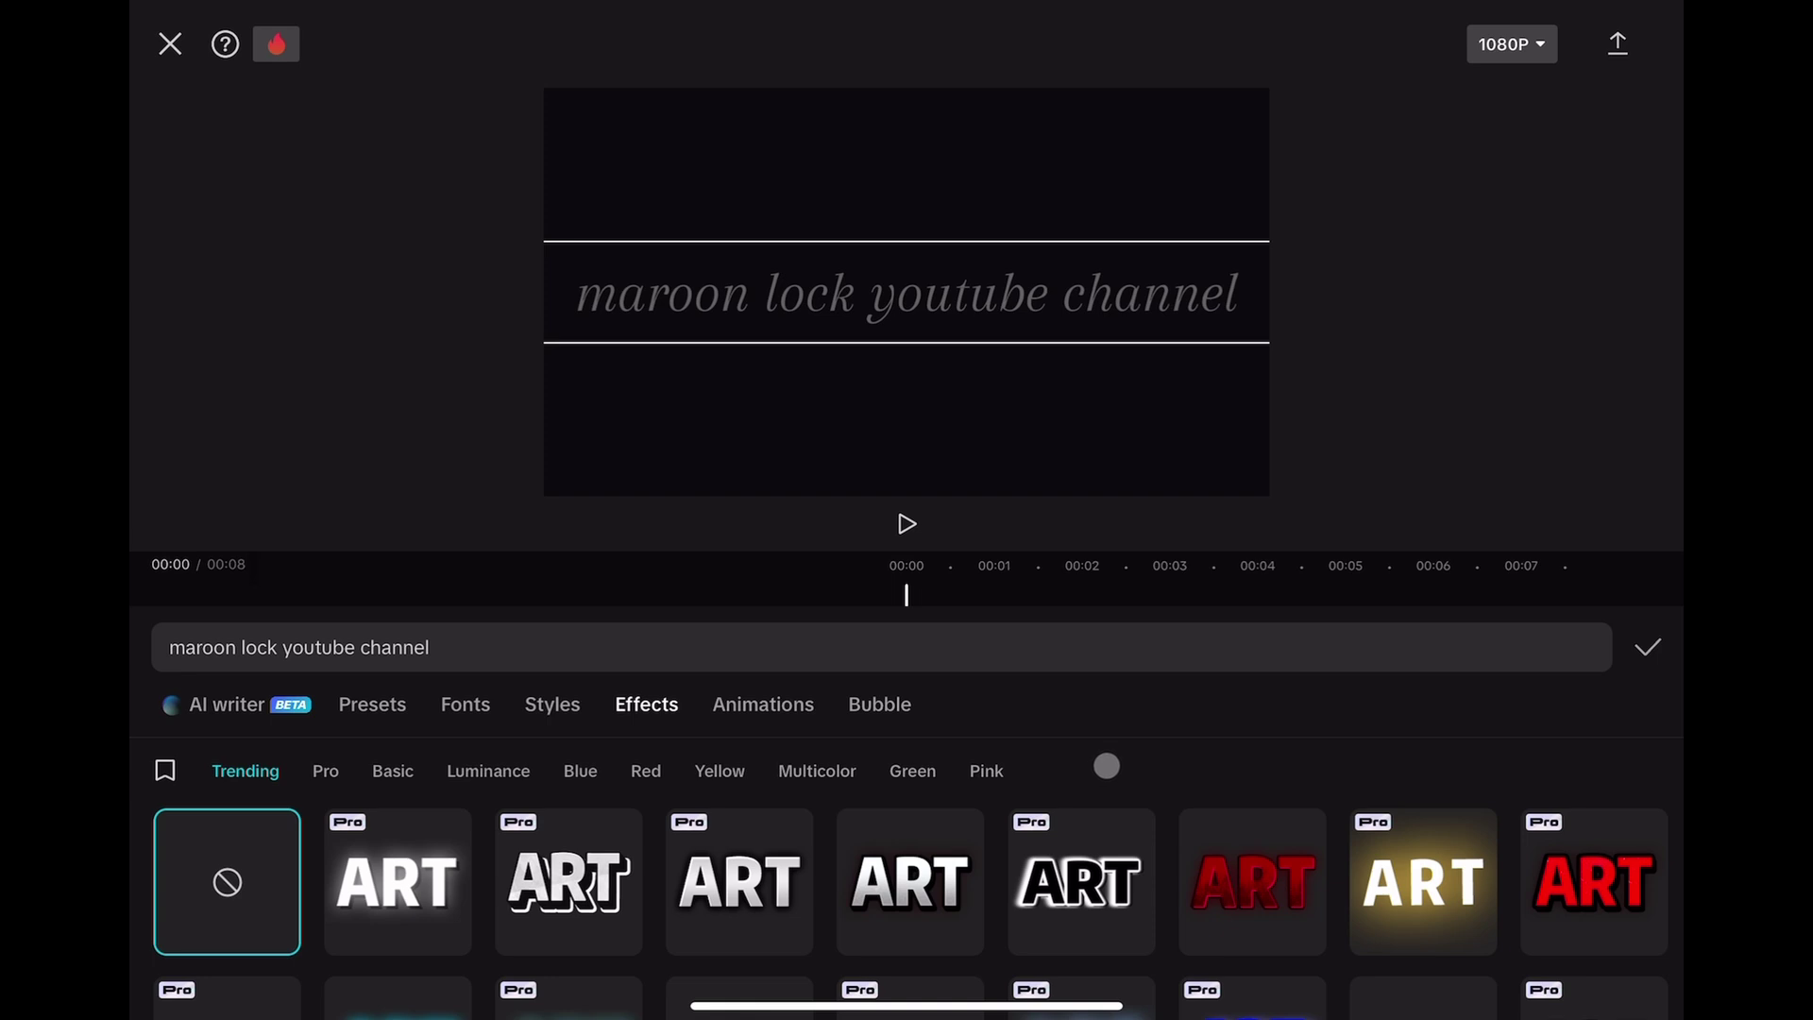
# Step: Apply the white glowing ART text effect to the title and close the text panel
pyautogui.scroll(-3, 1105, 765)
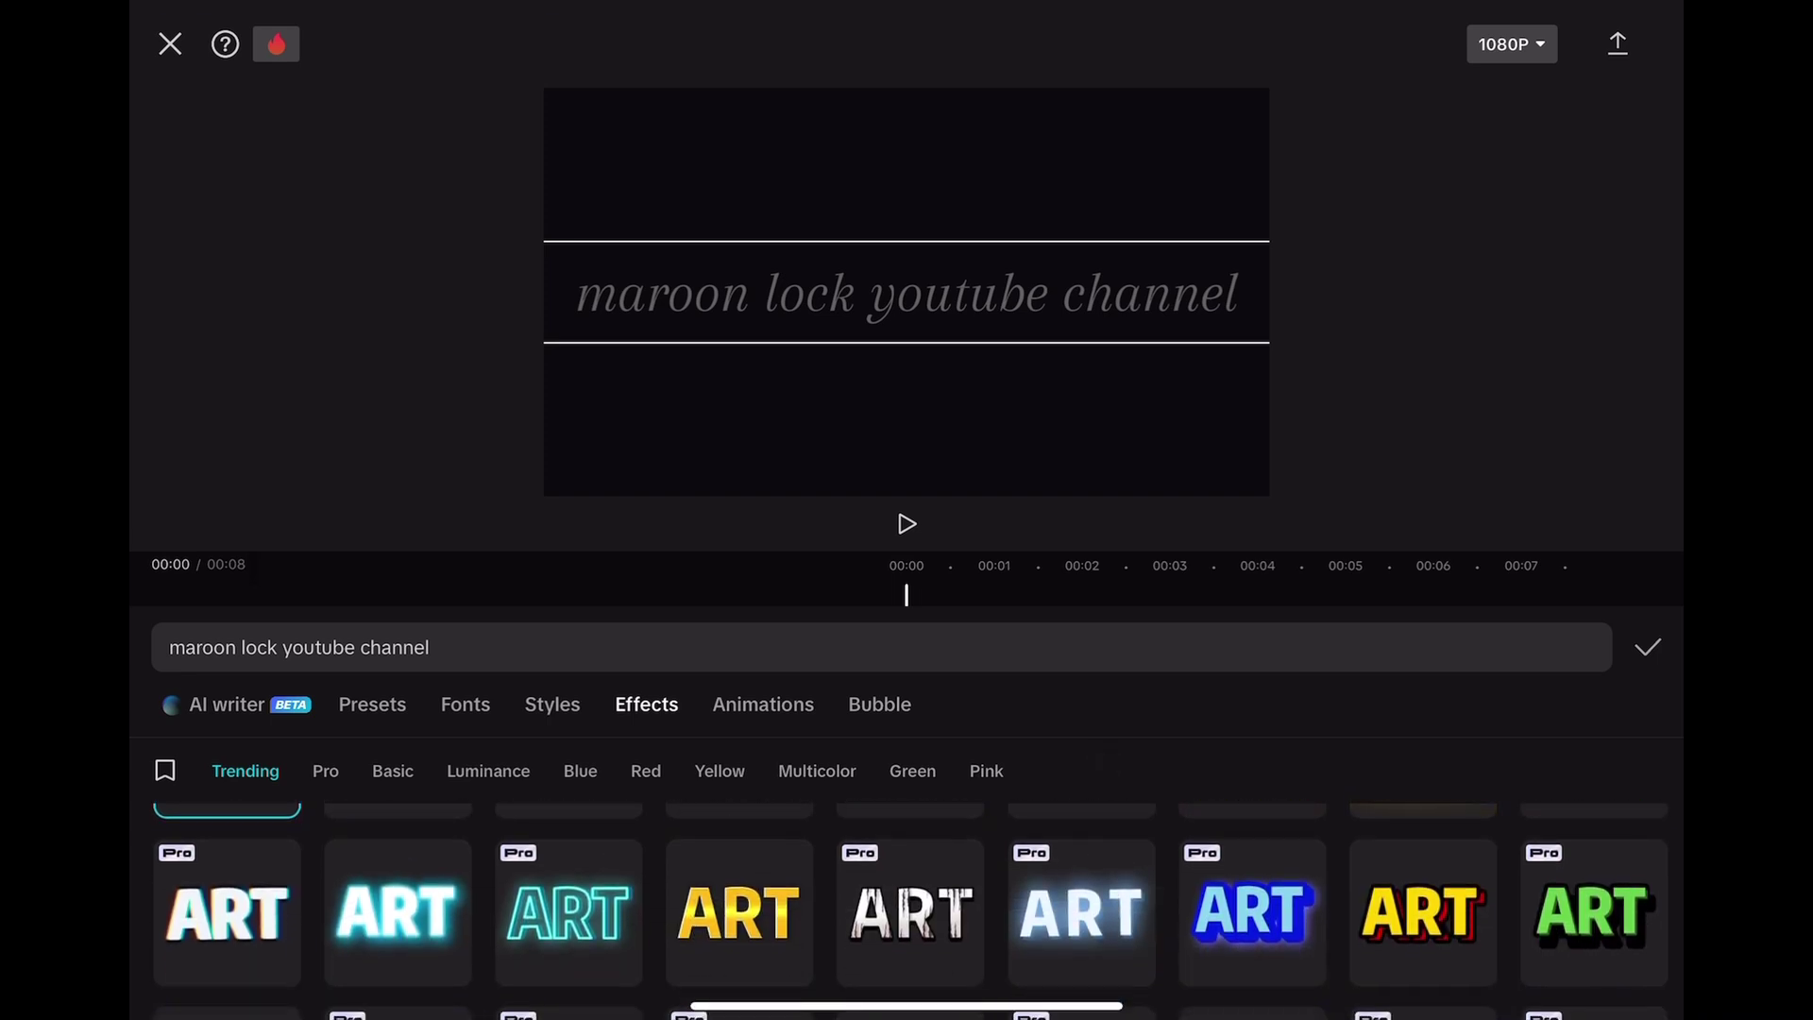
pyautogui.scroll(2, 911, 906)
pyautogui.scroll(-2, 1106, 796)
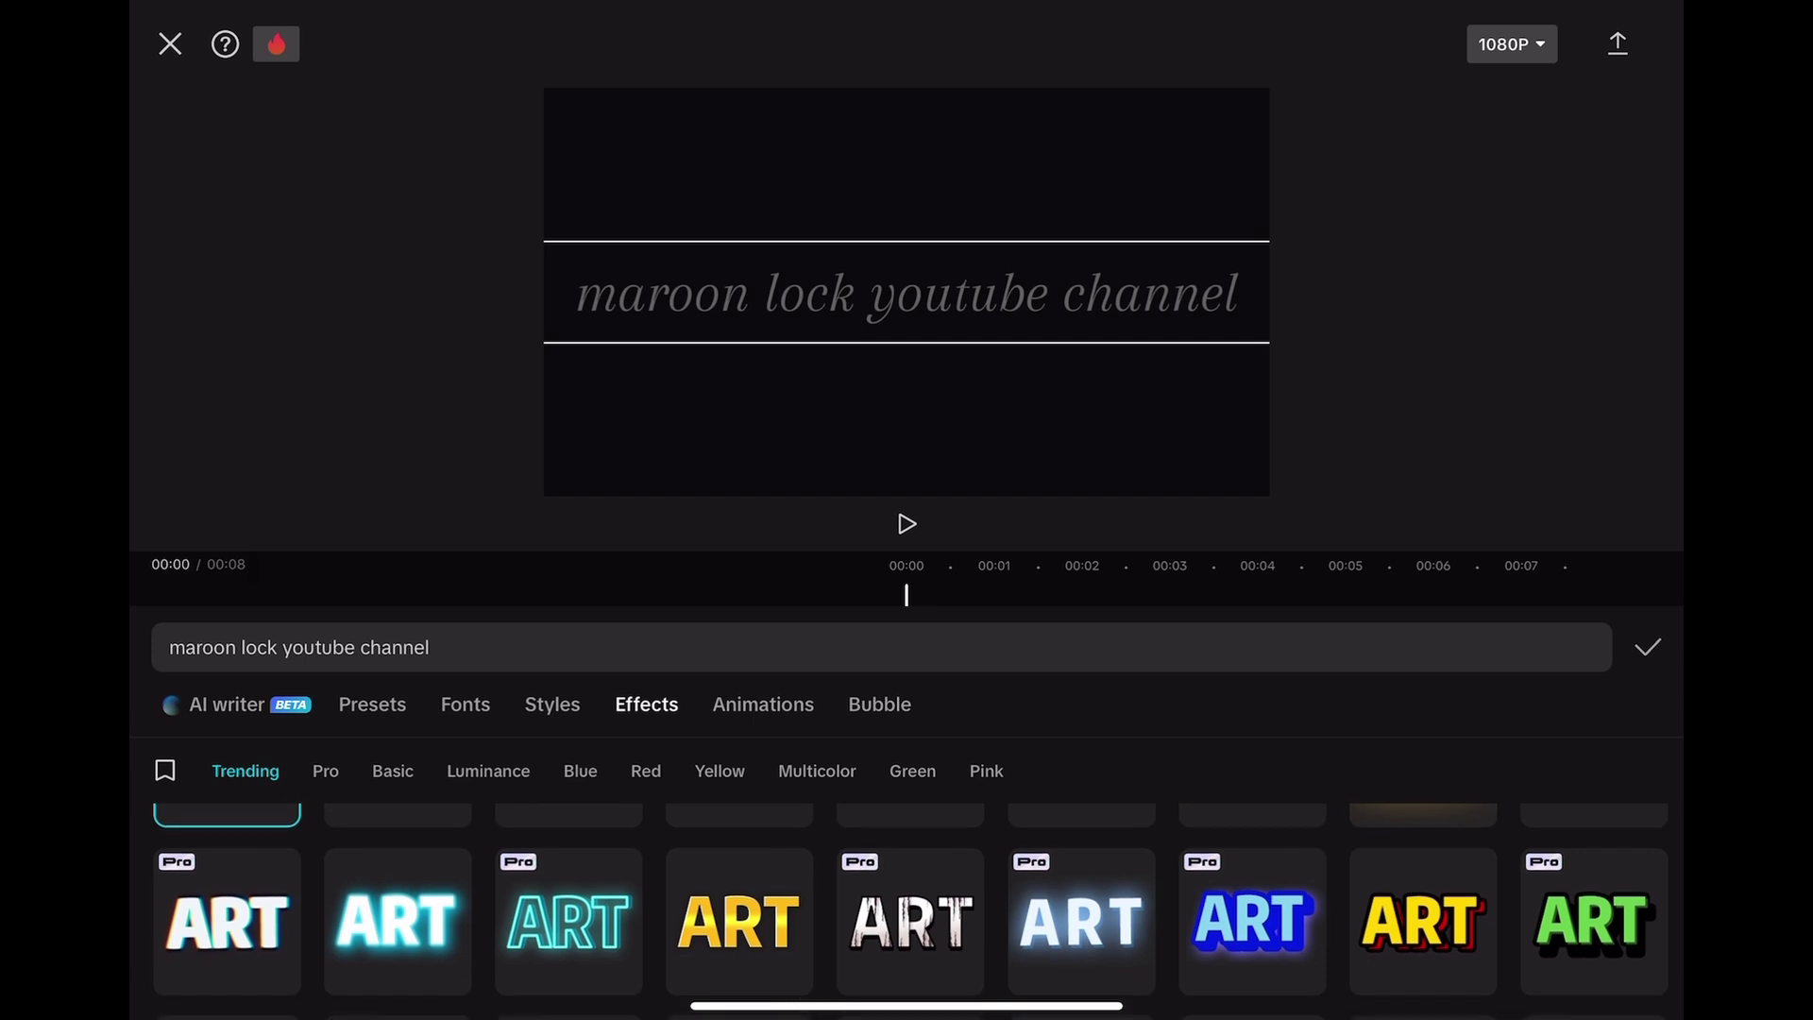
pyautogui.scroll(2, 1106, 796)
pyautogui.scroll(-5, 1106, 796)
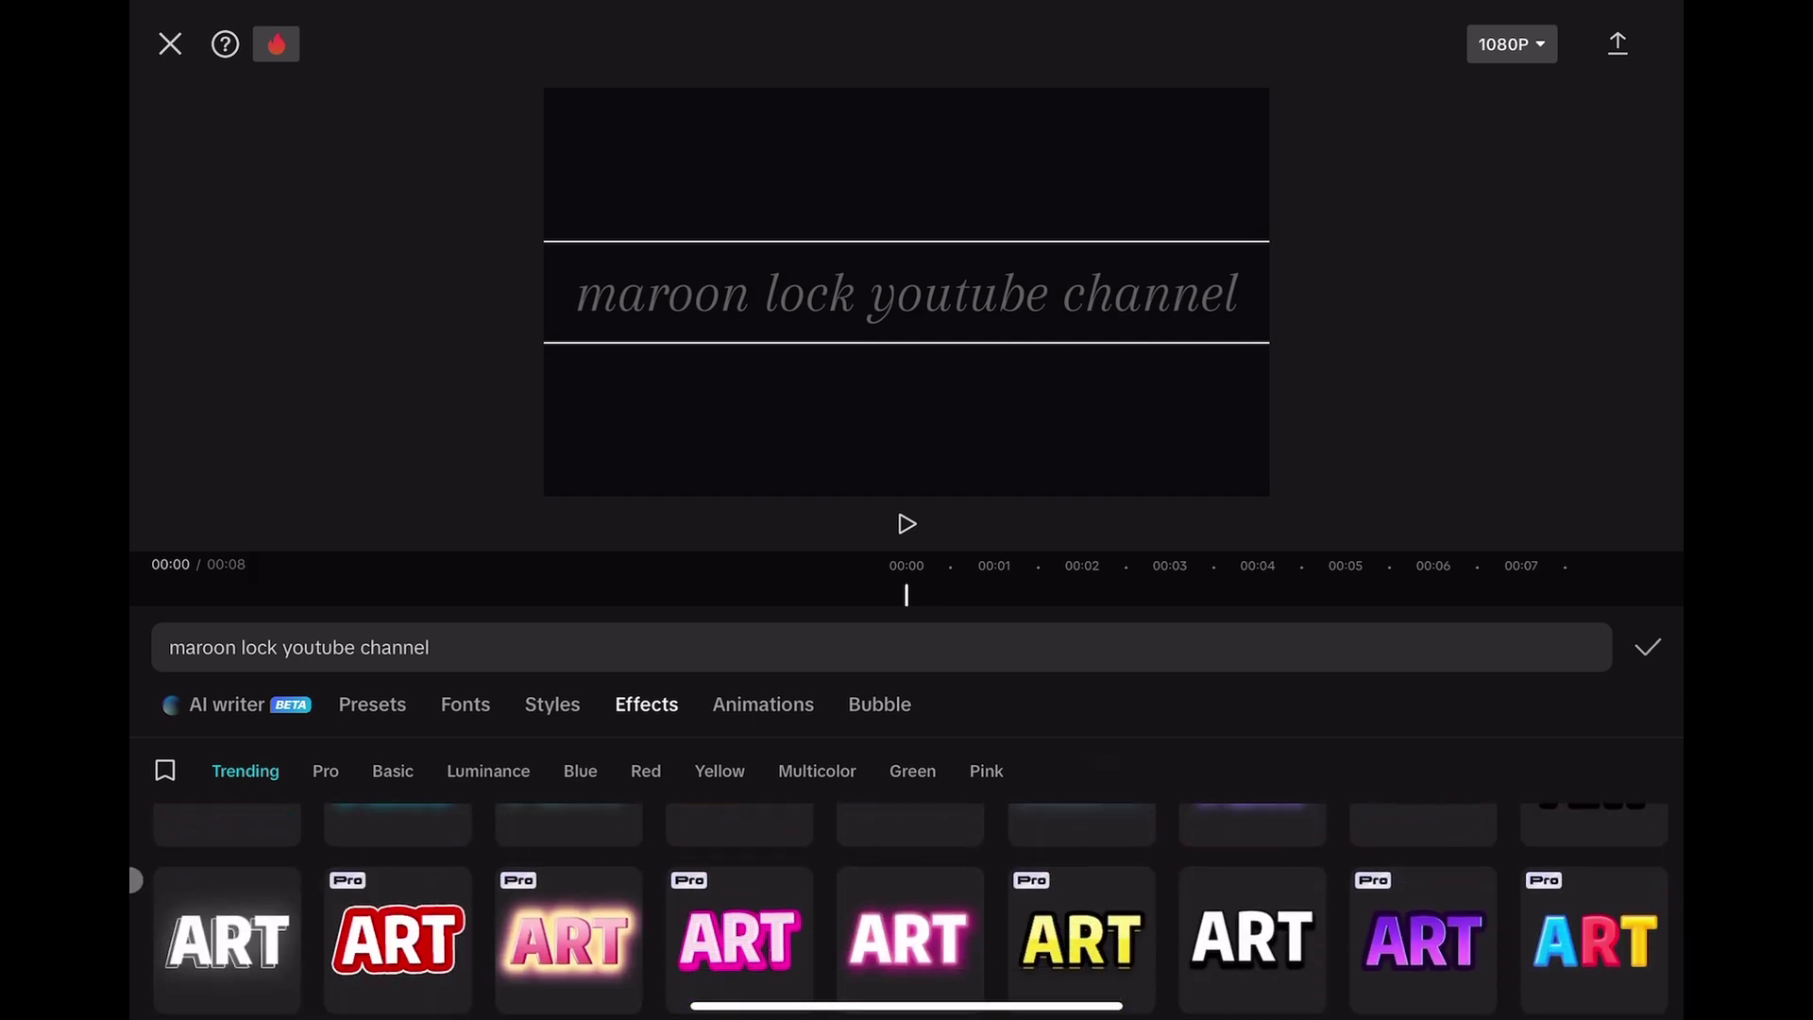
pyautogui.click(226, 940)
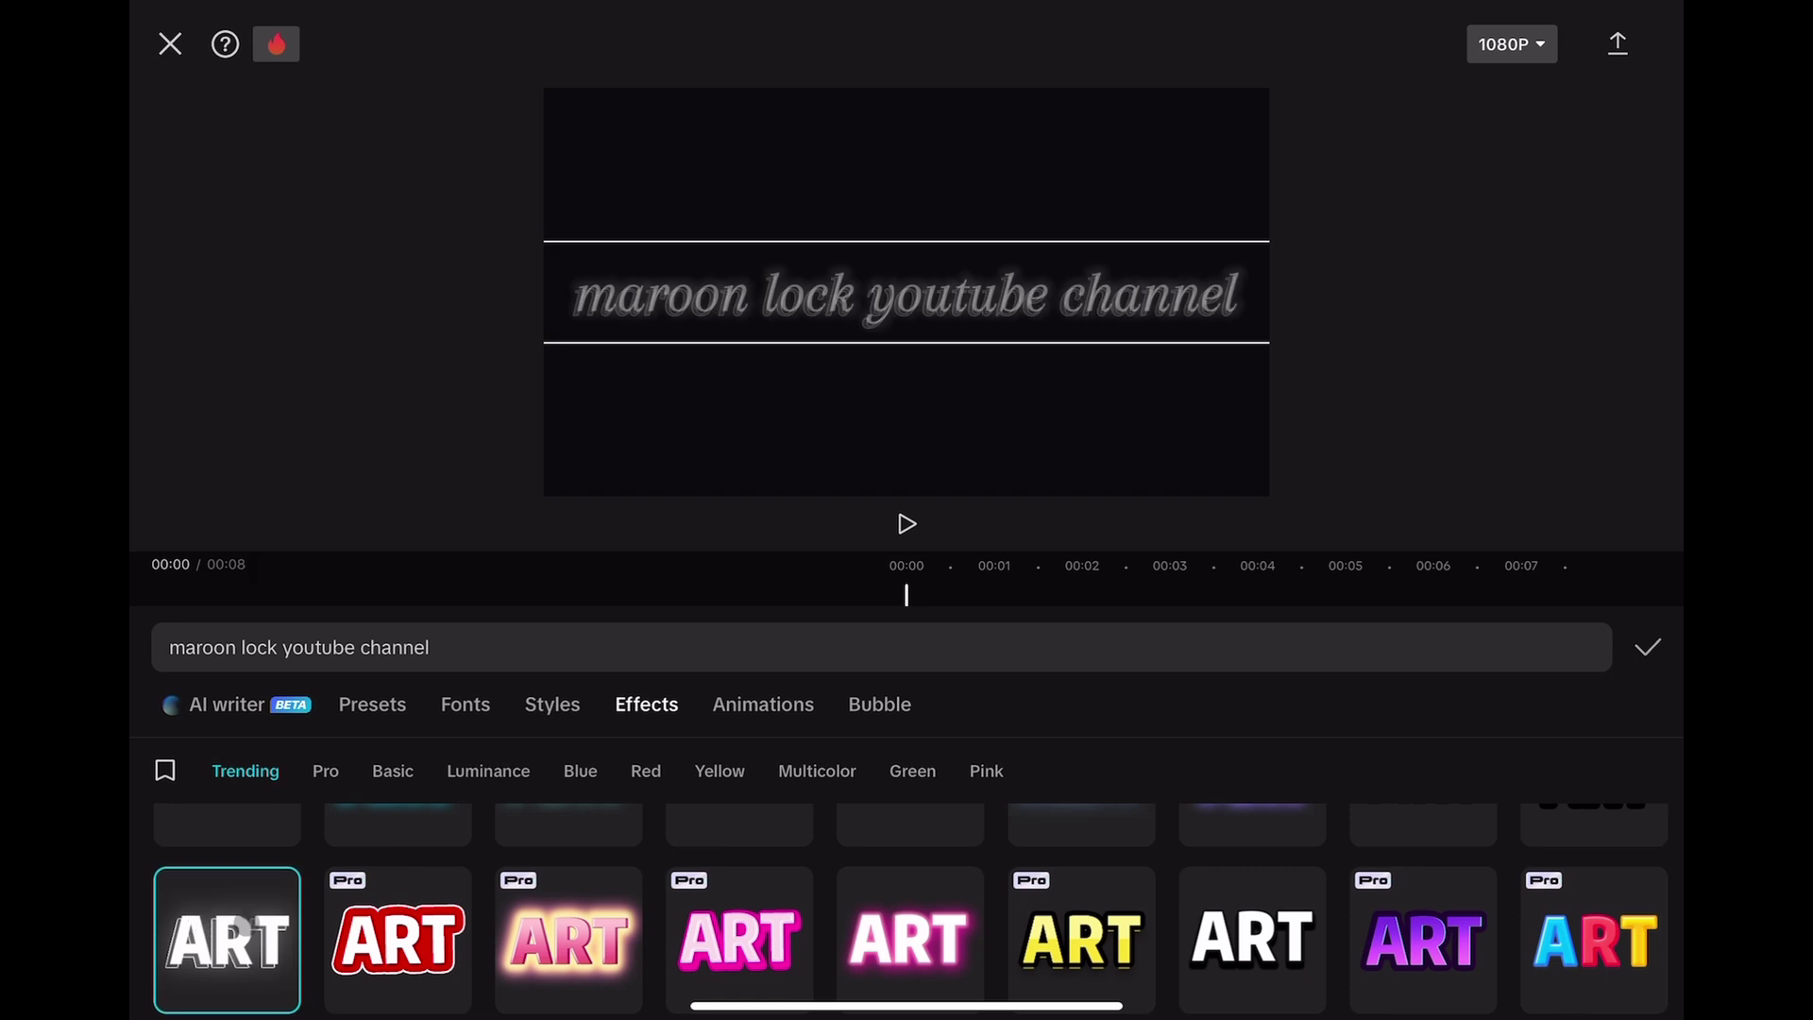
pyautogui.click(227, 940)
pyautogui.click(1651, 649)
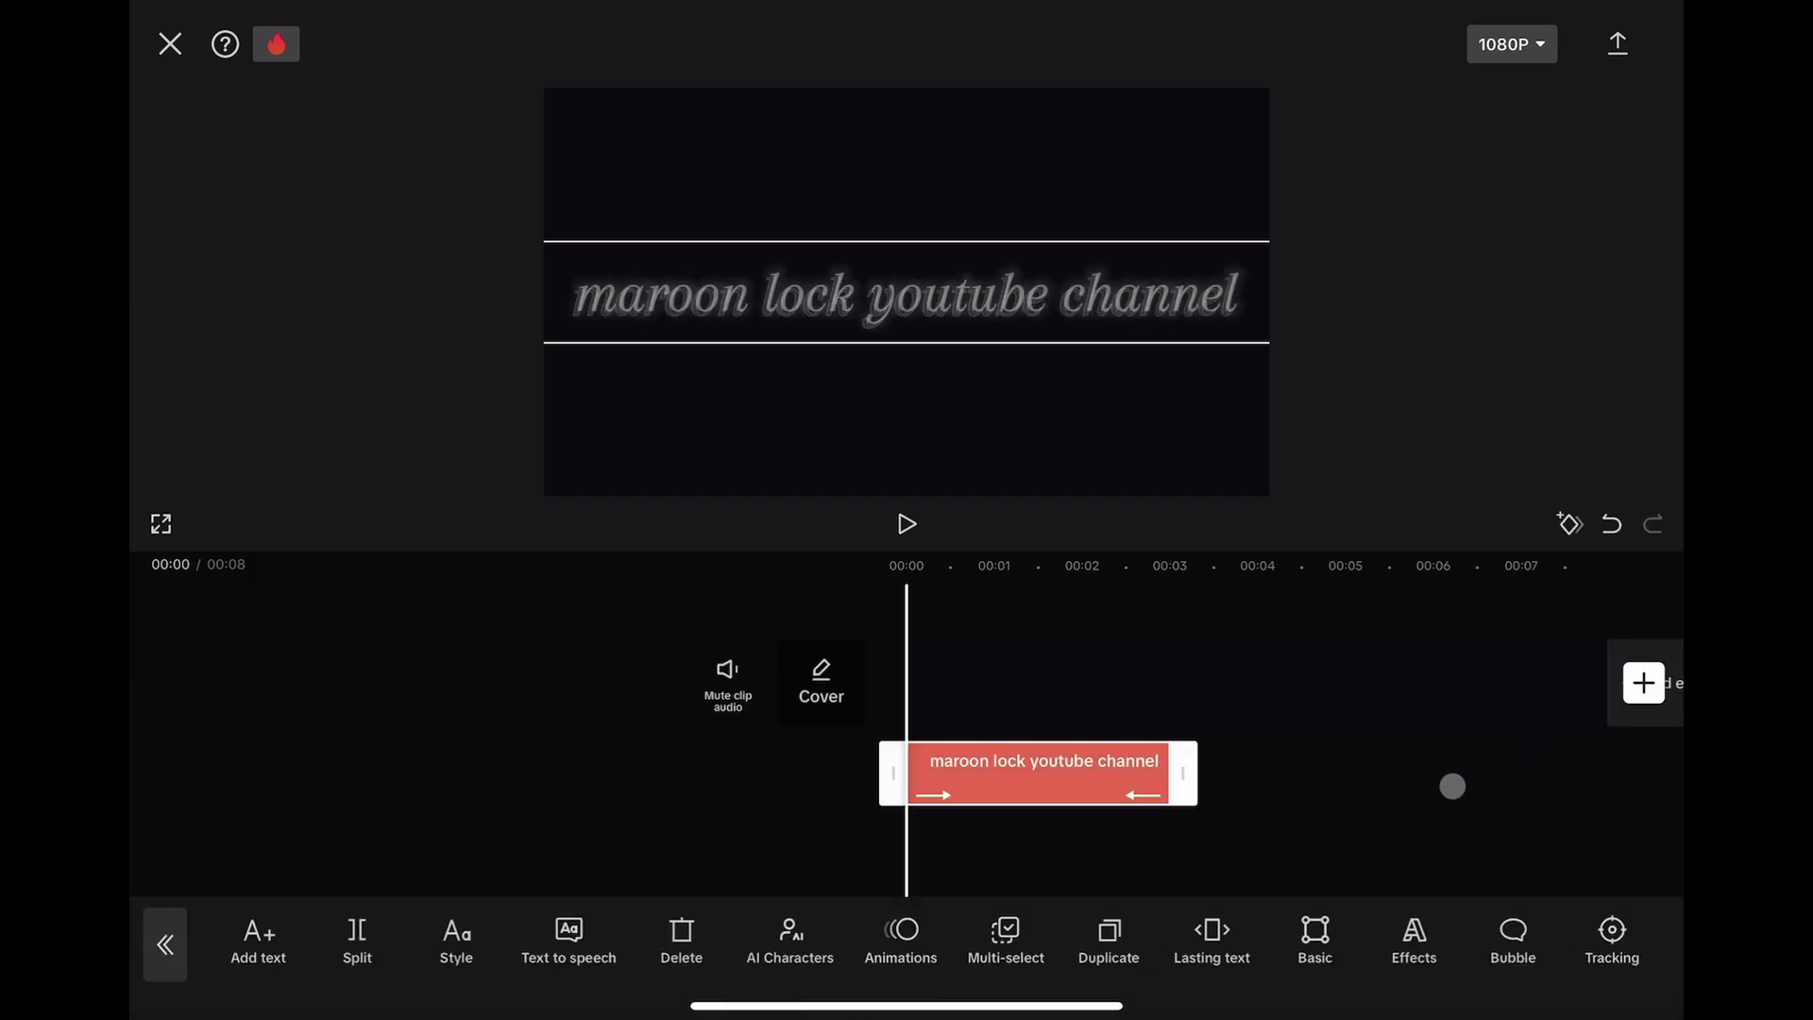
# Step: Extend the title text clip across the full 8 seconds and play it back
pyautogui.moveTo(1192, 791); pyautogui.dragTo(1577, 759)
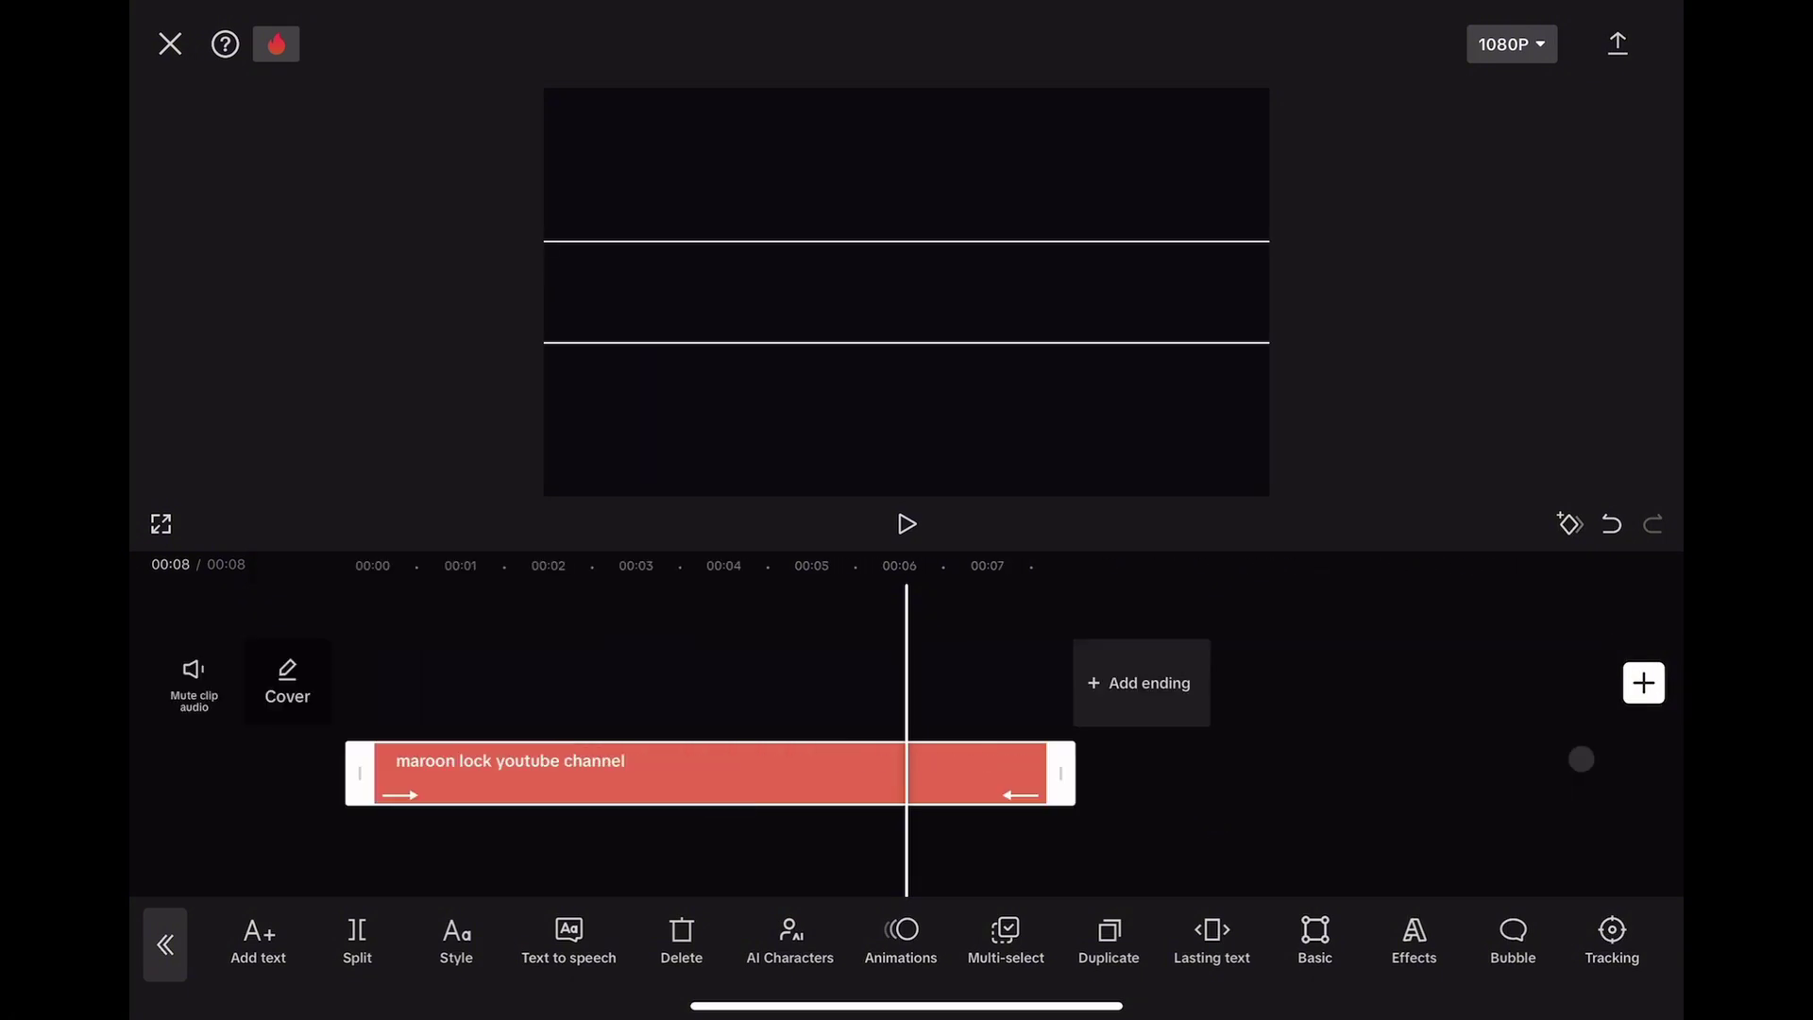
pyautogui.moveTo(1578, 757); pyautogui.dragTo(1399, 769)
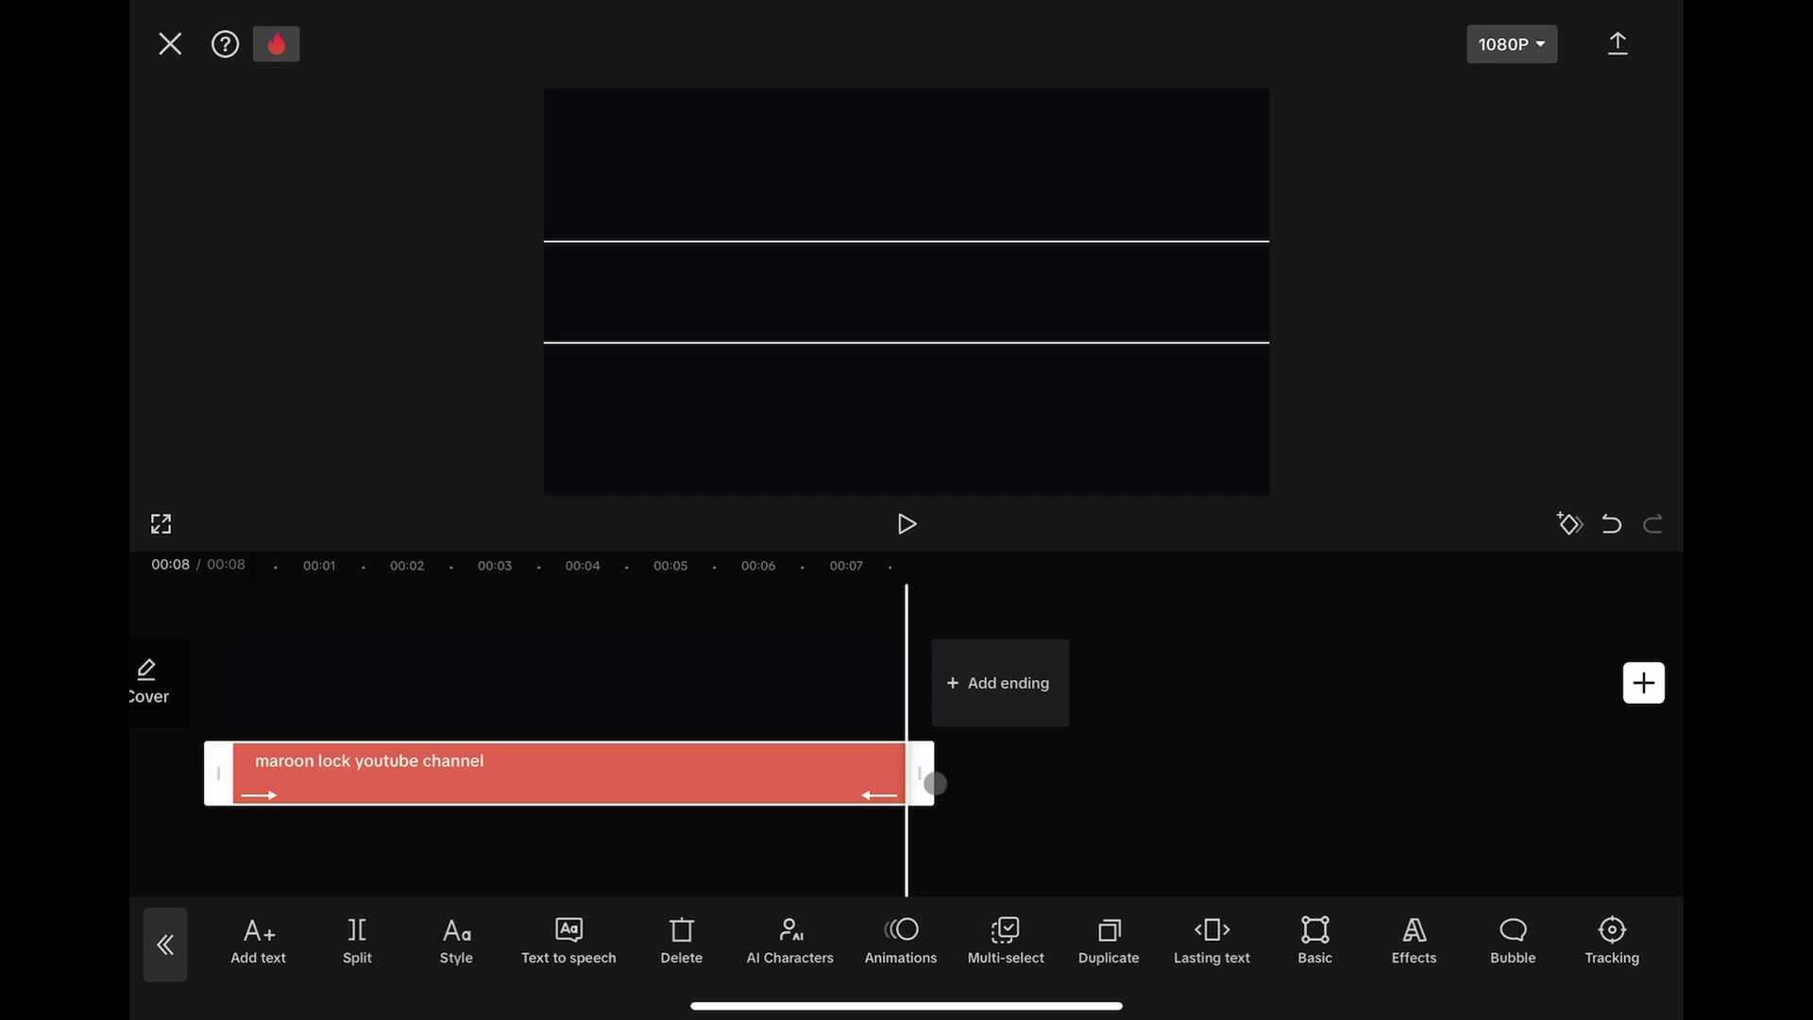
pyautogui.moveTo(935, 783); pyautogui.dragTo(982, 780)
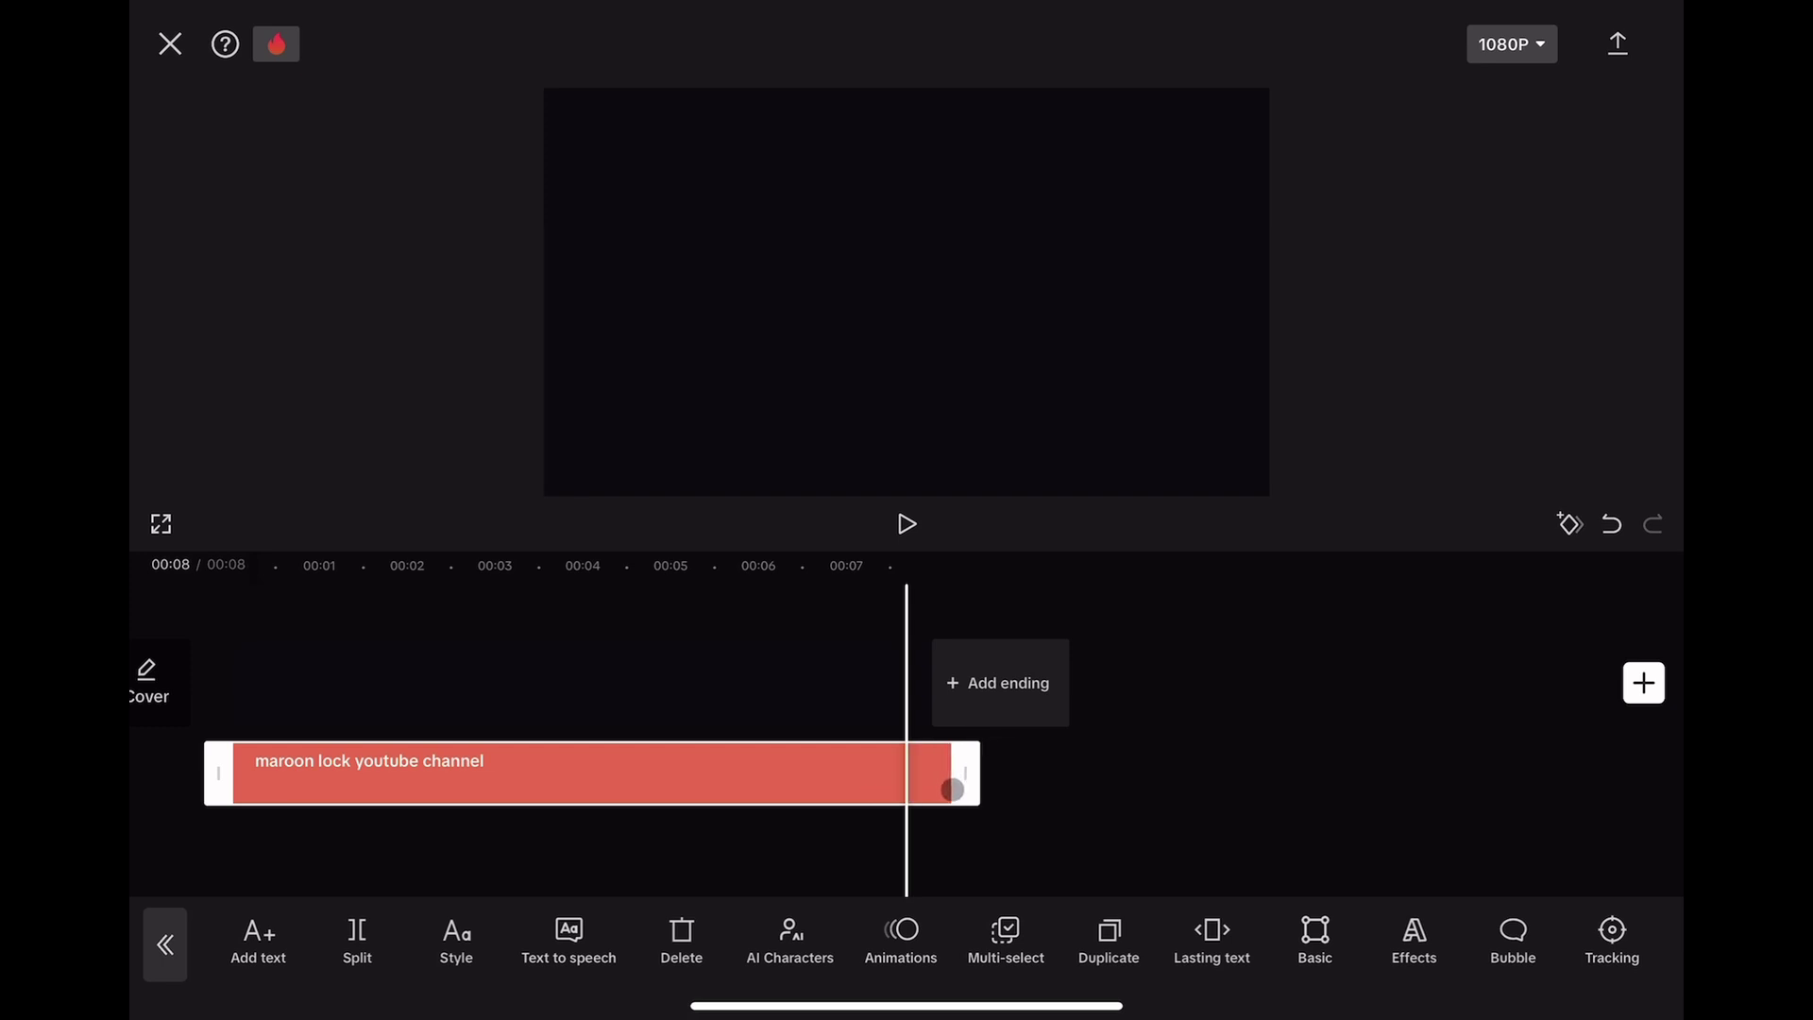
pyautogui.click(907, 524)
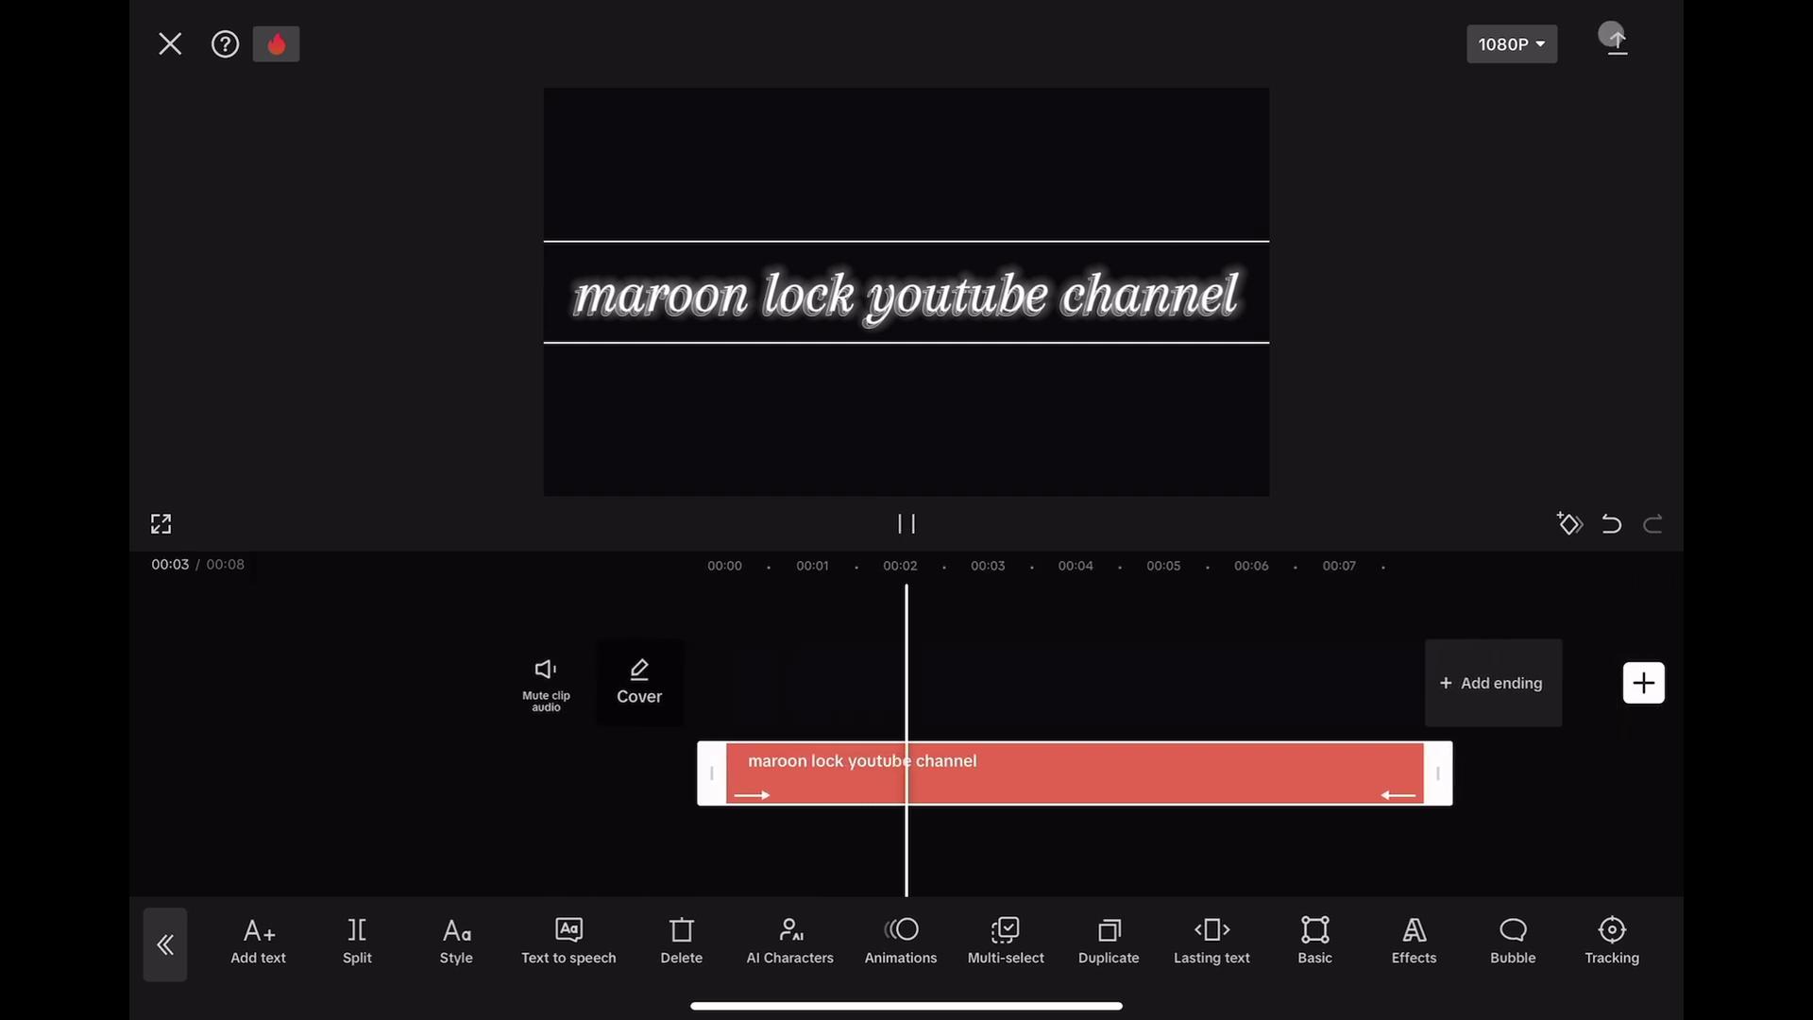
# Step: Export the title video, then start a new project with the yoga beach video selected
pyautogui.click(1615, 41)
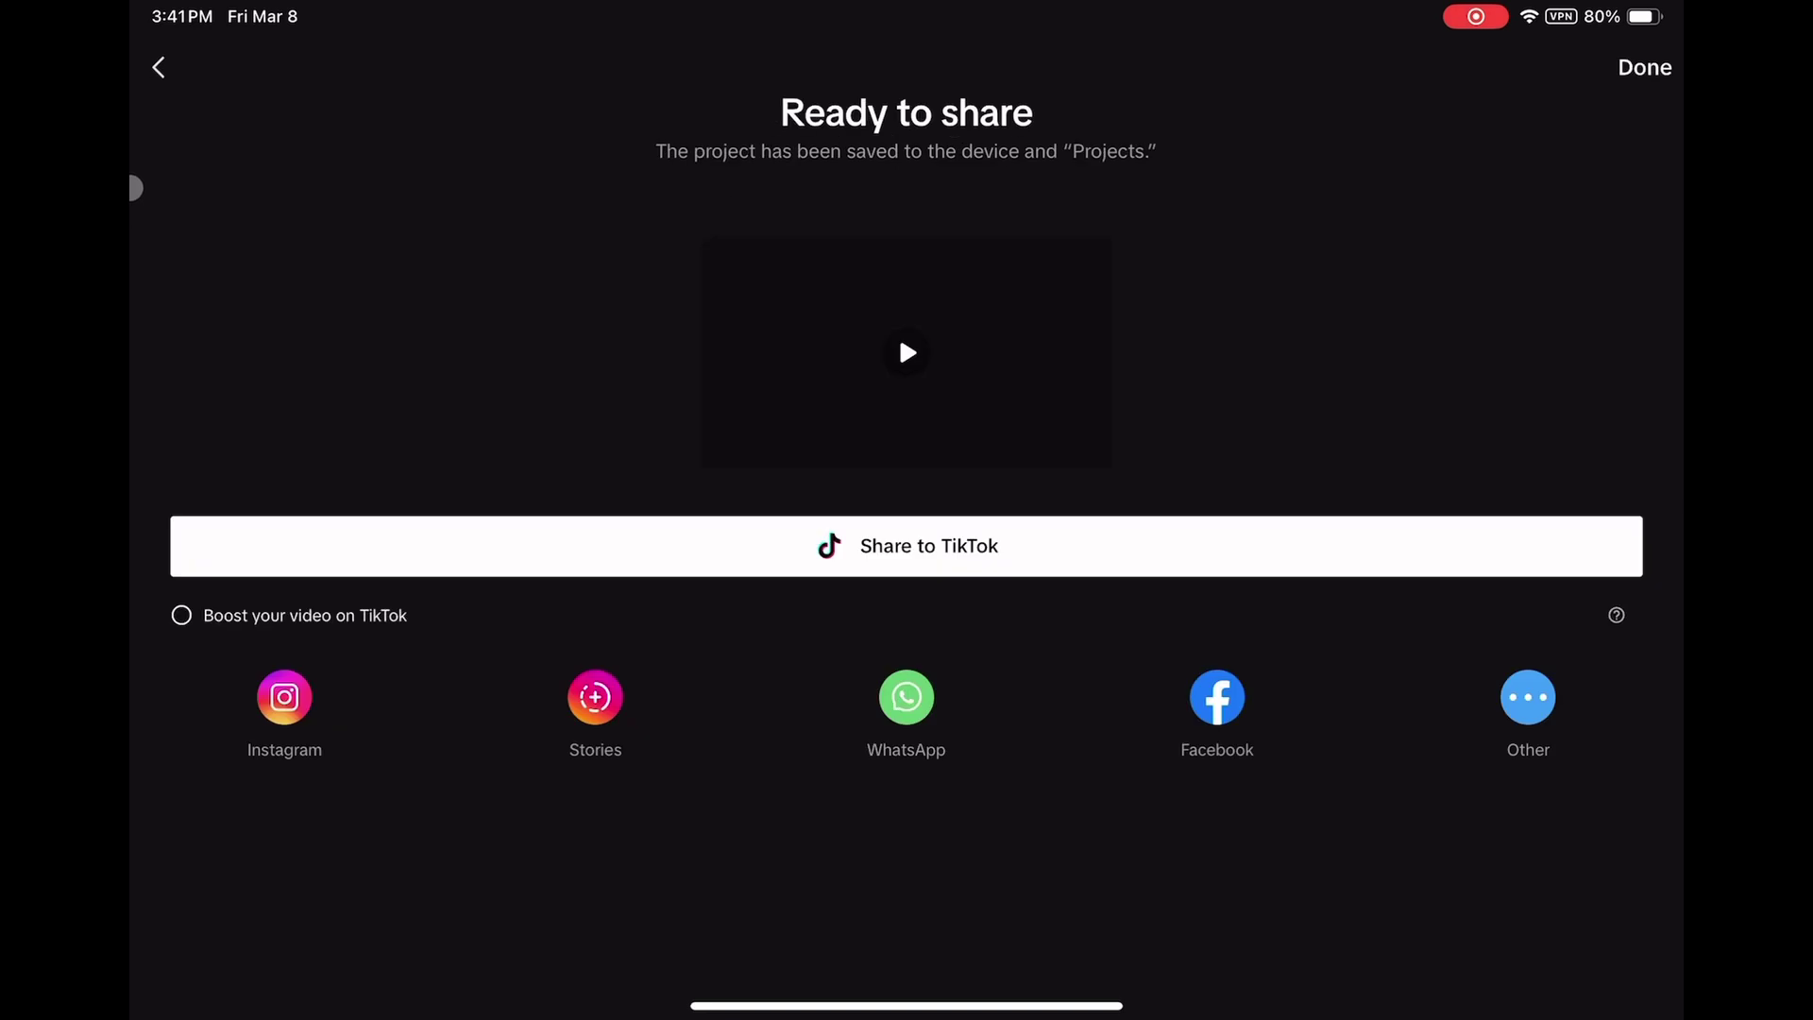
pyautogui.click(157, 70)
pyautogui.click(161, 44)
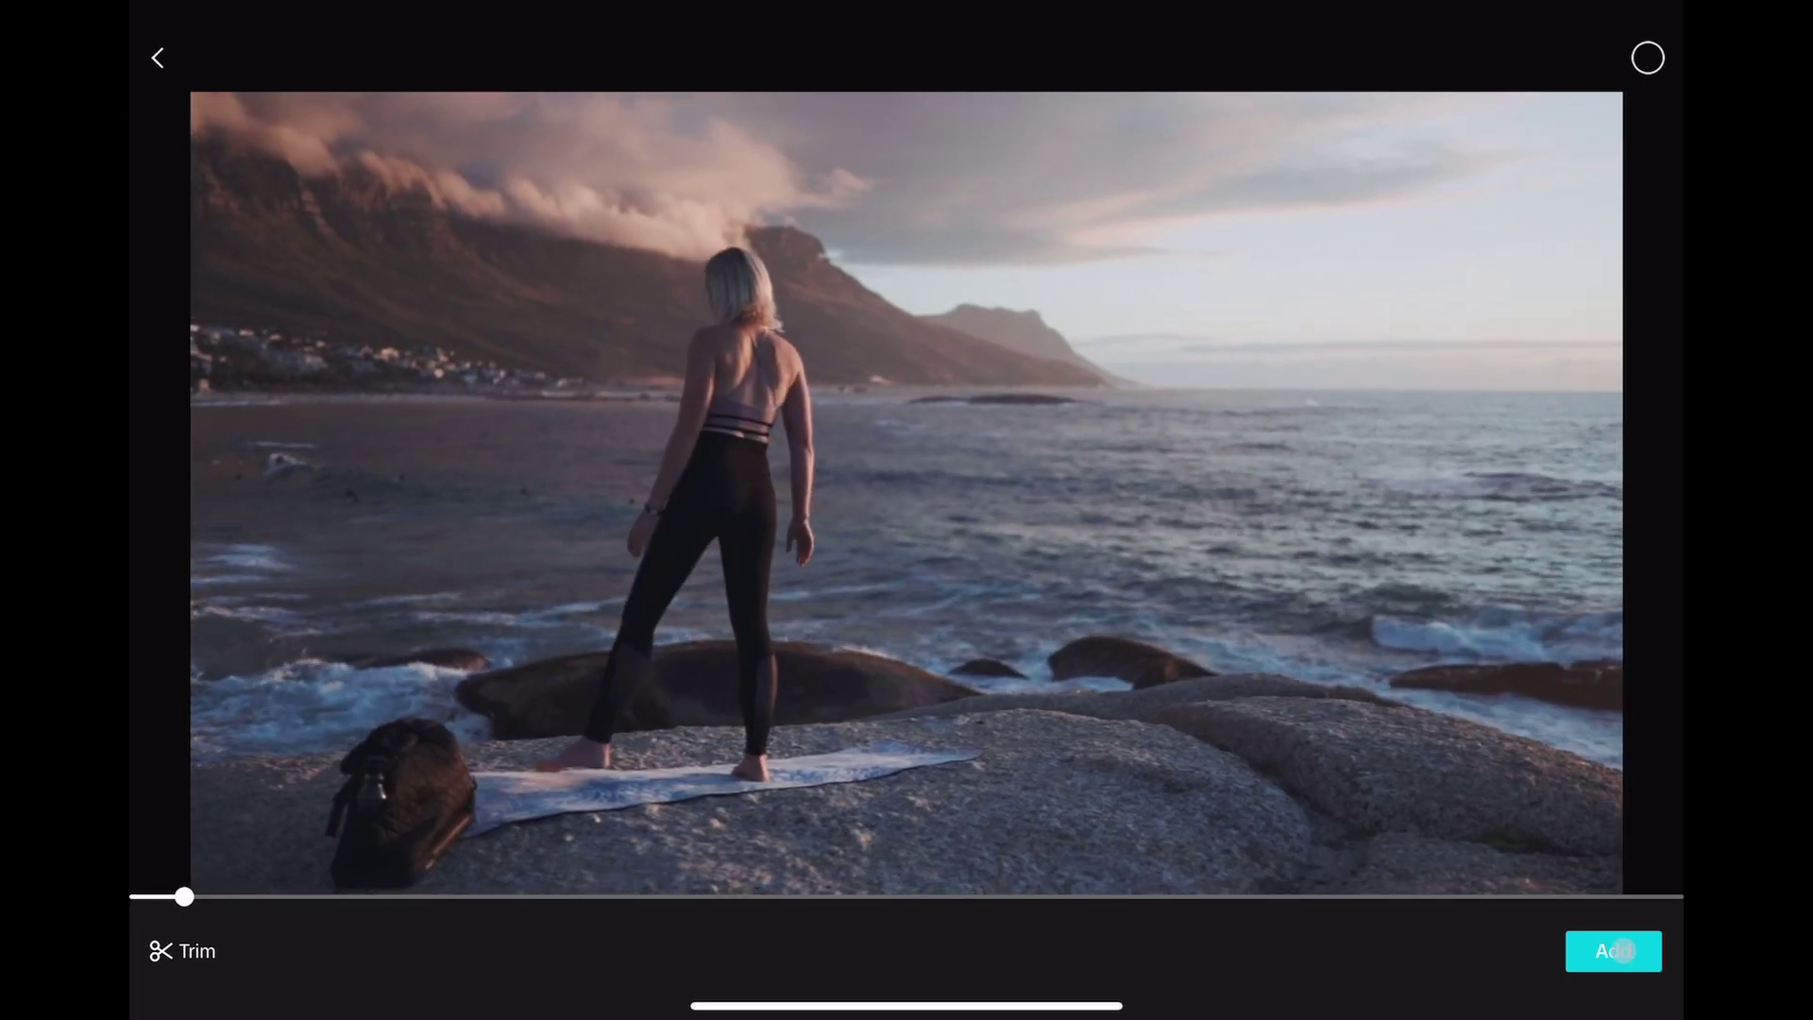
pyautogui.click(1605, 950)
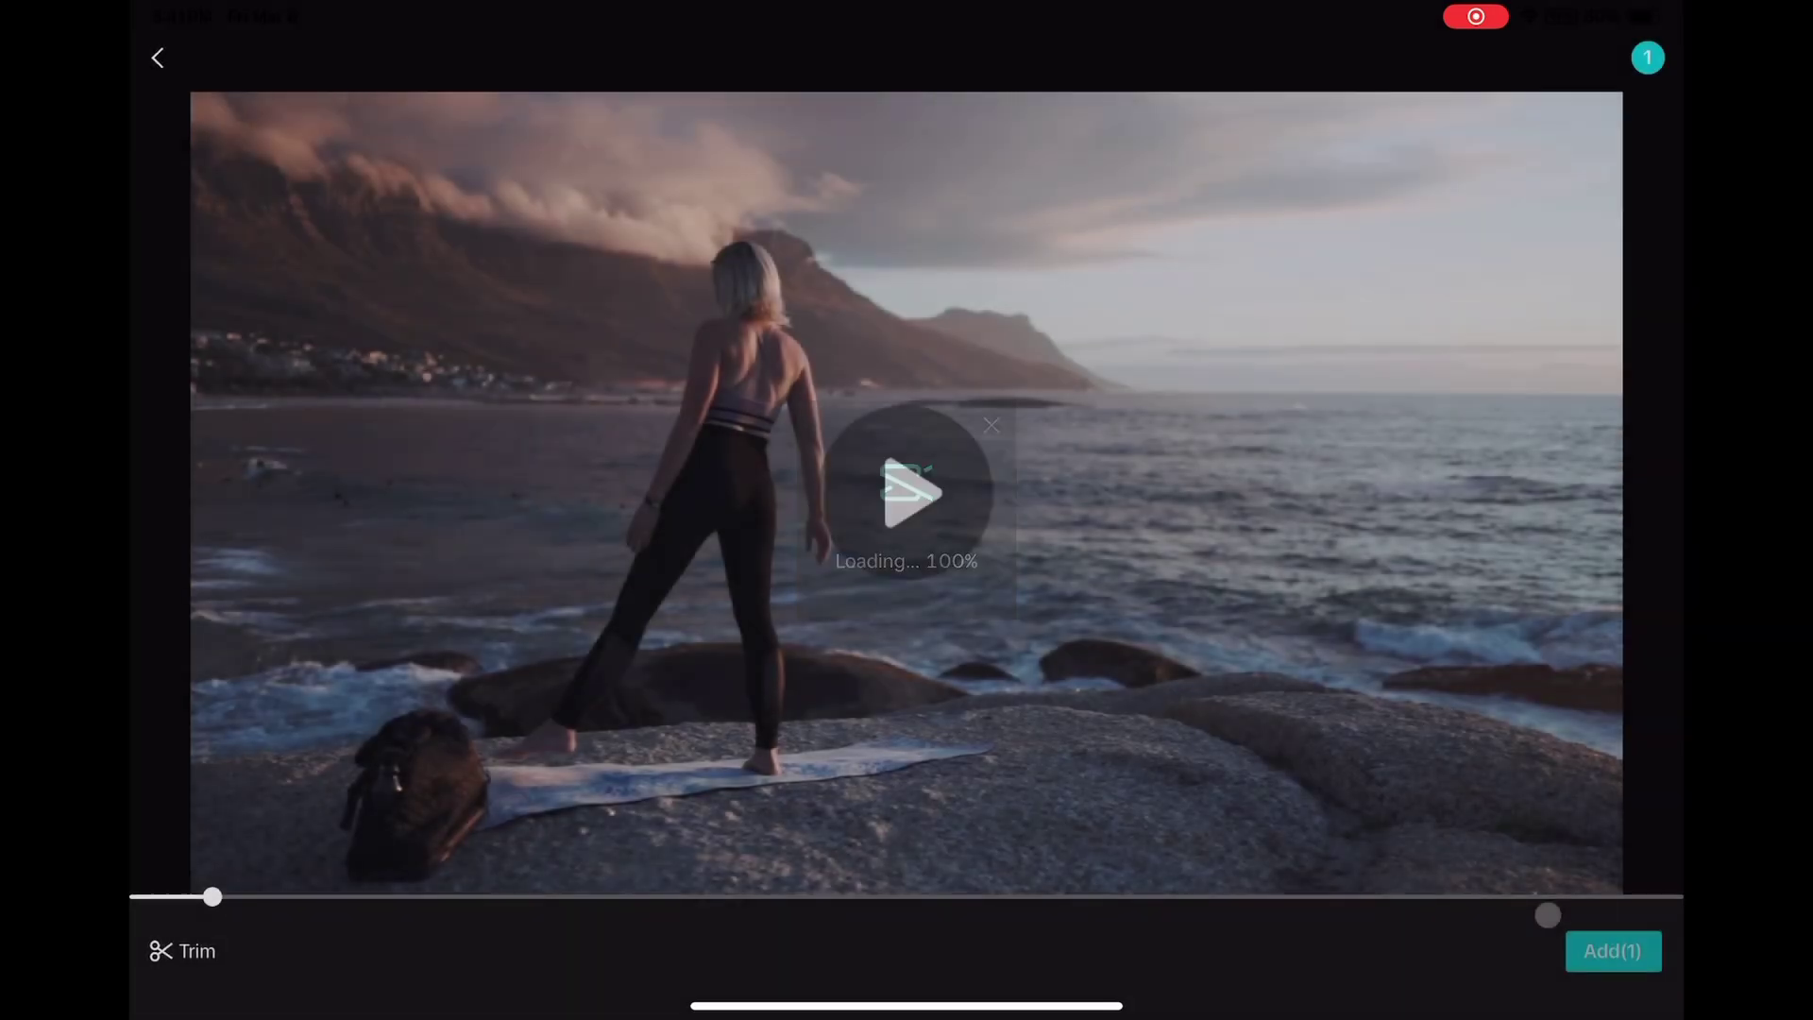
# Step: Trim the start of the yoga beach clip so it lasts 8.5 seconds
pyautogui.click(1218, 706)
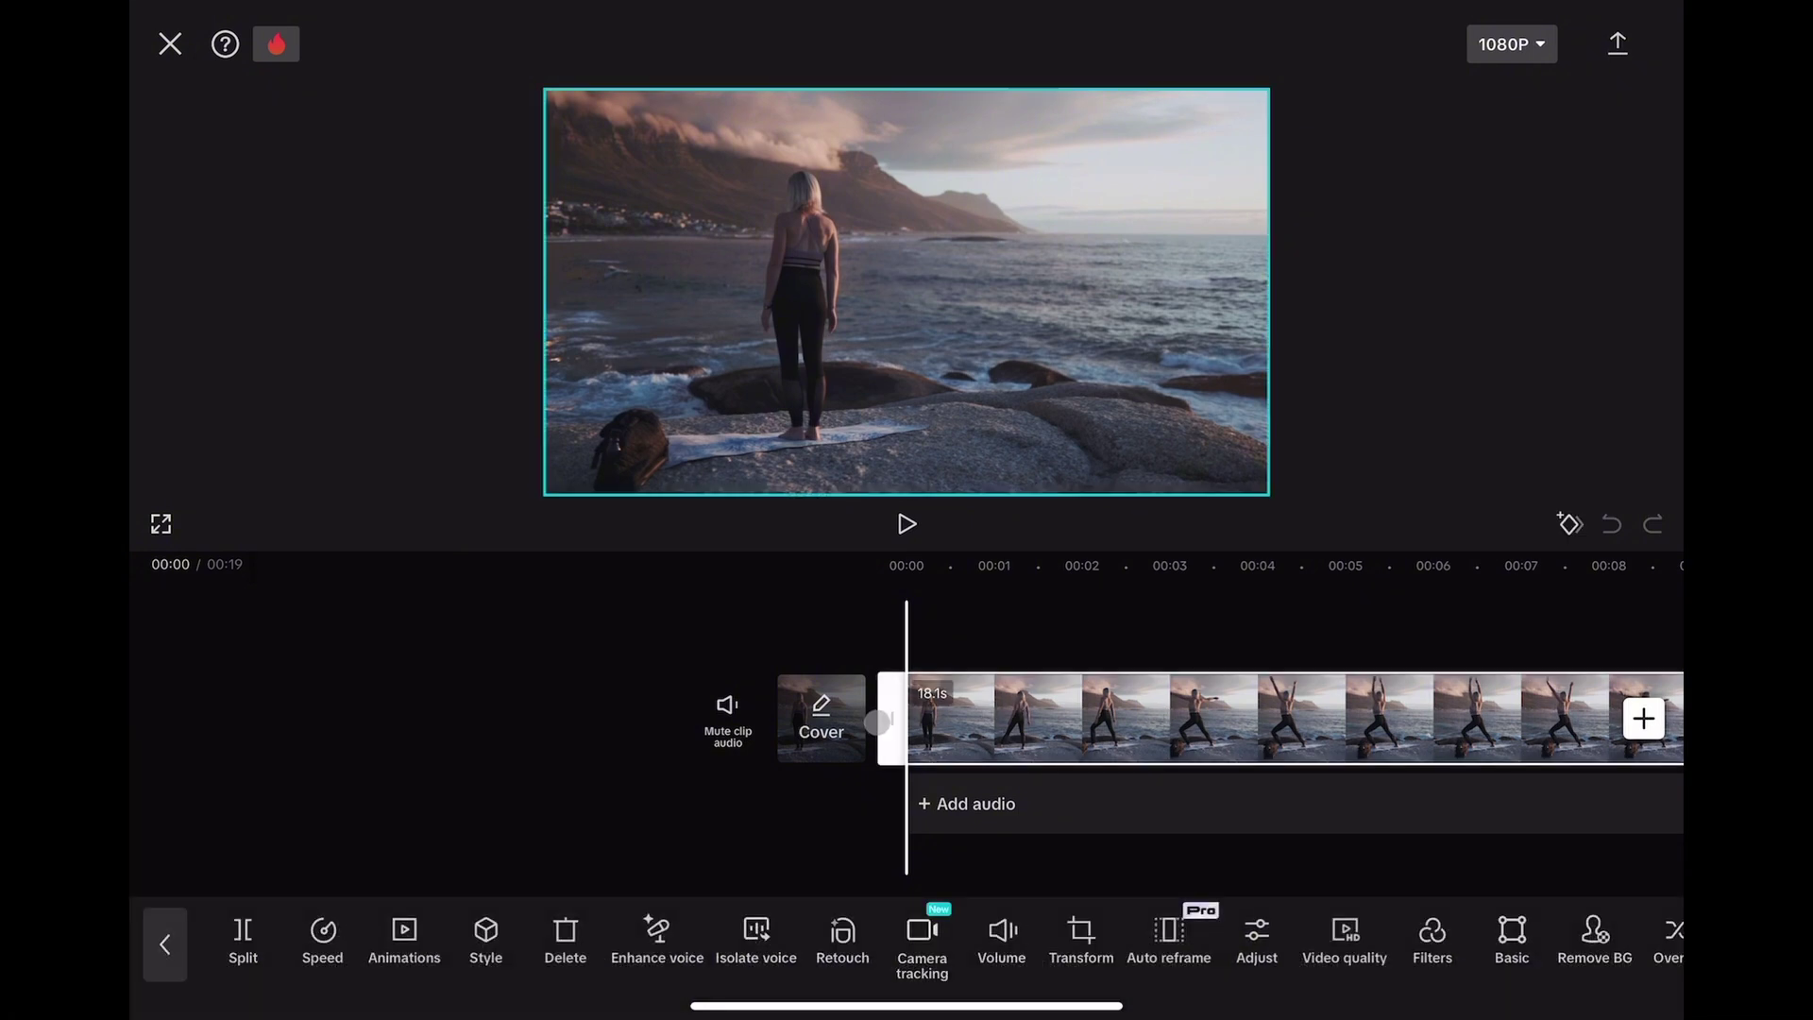
pyautogui.moveTo(890, 723); pyautogui.dragTo(1553, 727)
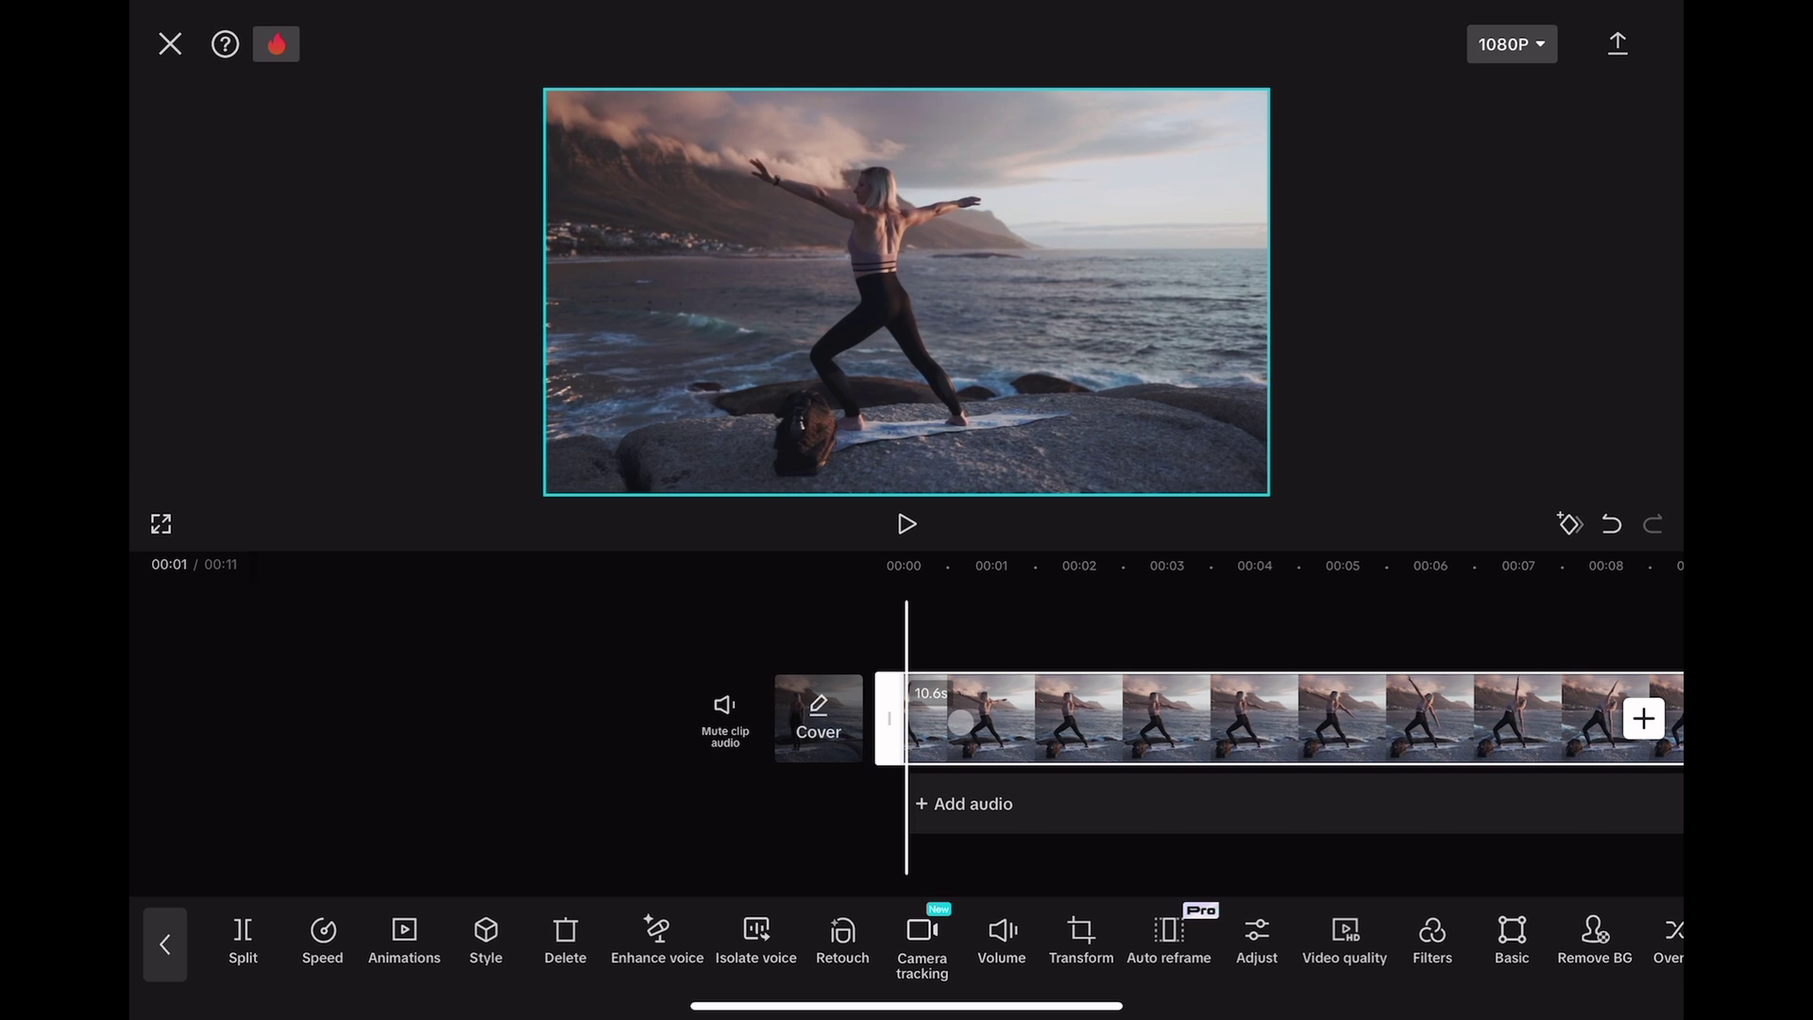
pyautogui.moveTo(897, 732); pyautogui.dragTo(1129, 733)
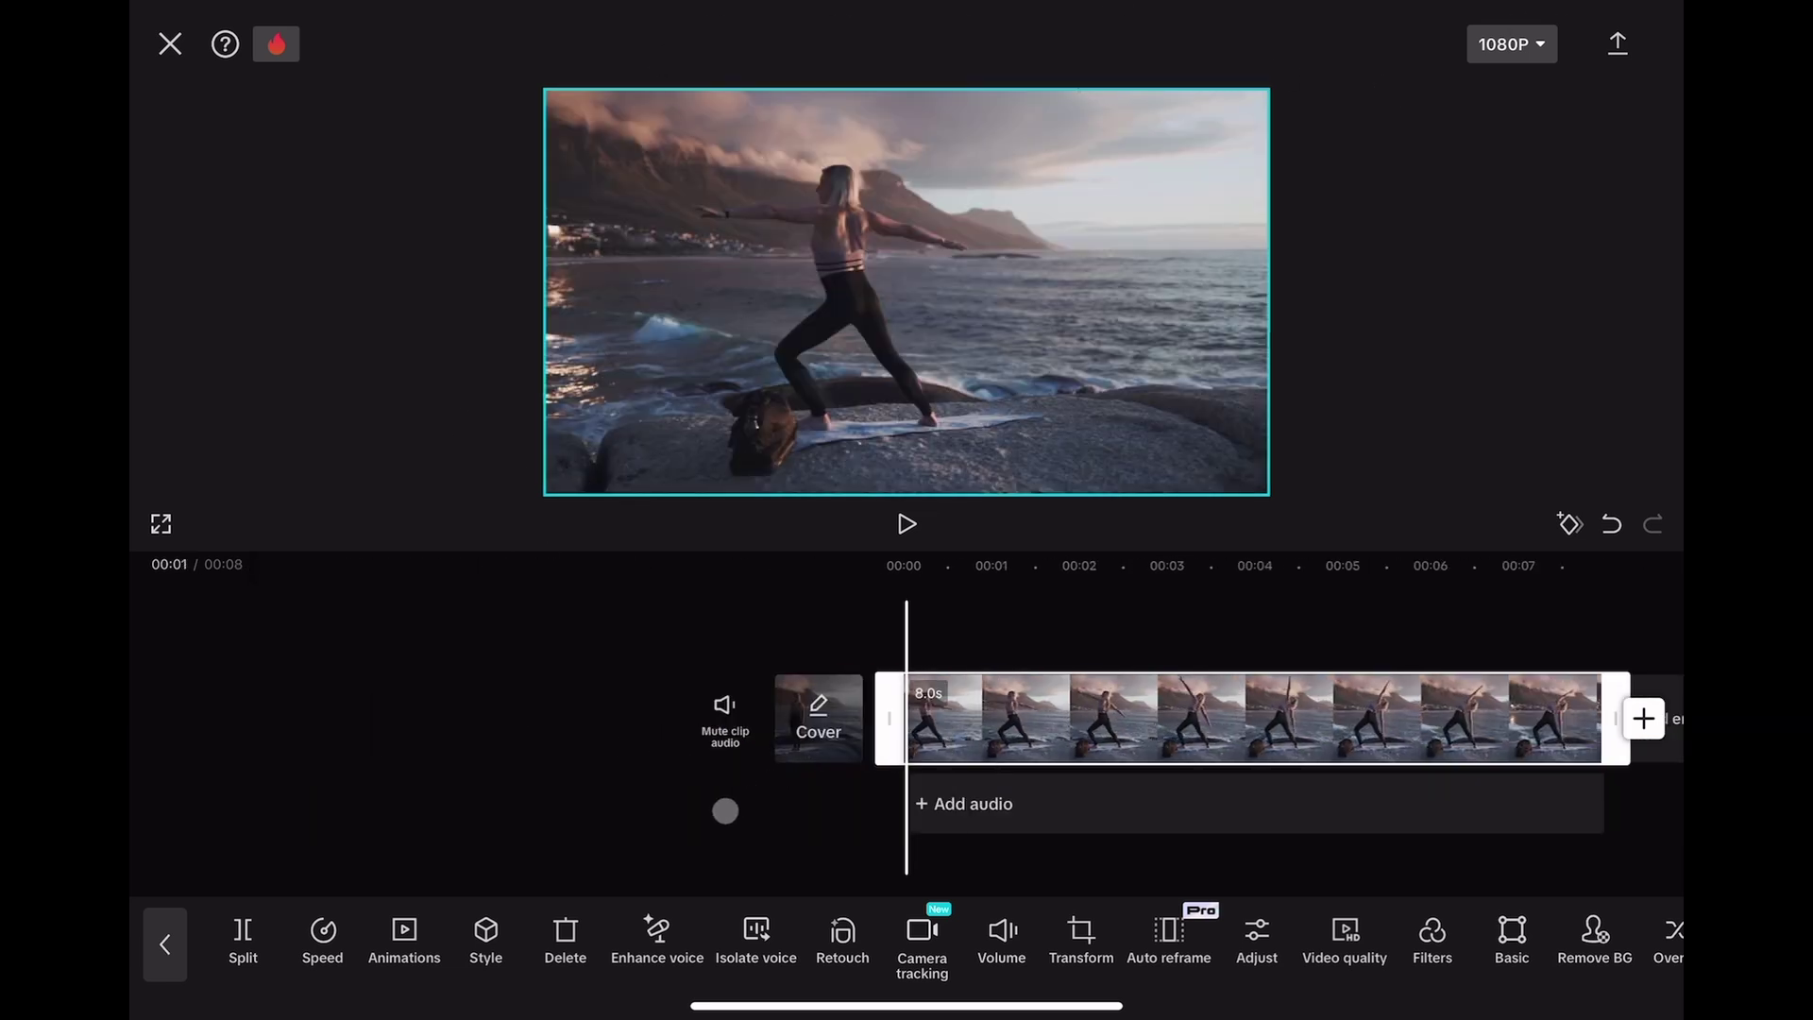
# Step: Duplicate the yoga clip and place the copy on an overlay track aligned at 00:00
pyautogui.hscroll(3, 907, 944)
pyautogui.hscroll(3, 907, 944)
pyautogui.hscroll(3, 907, 945)
pyautogui.hscroll(3, 907, 944)
pyautogui.click(1185, 928)
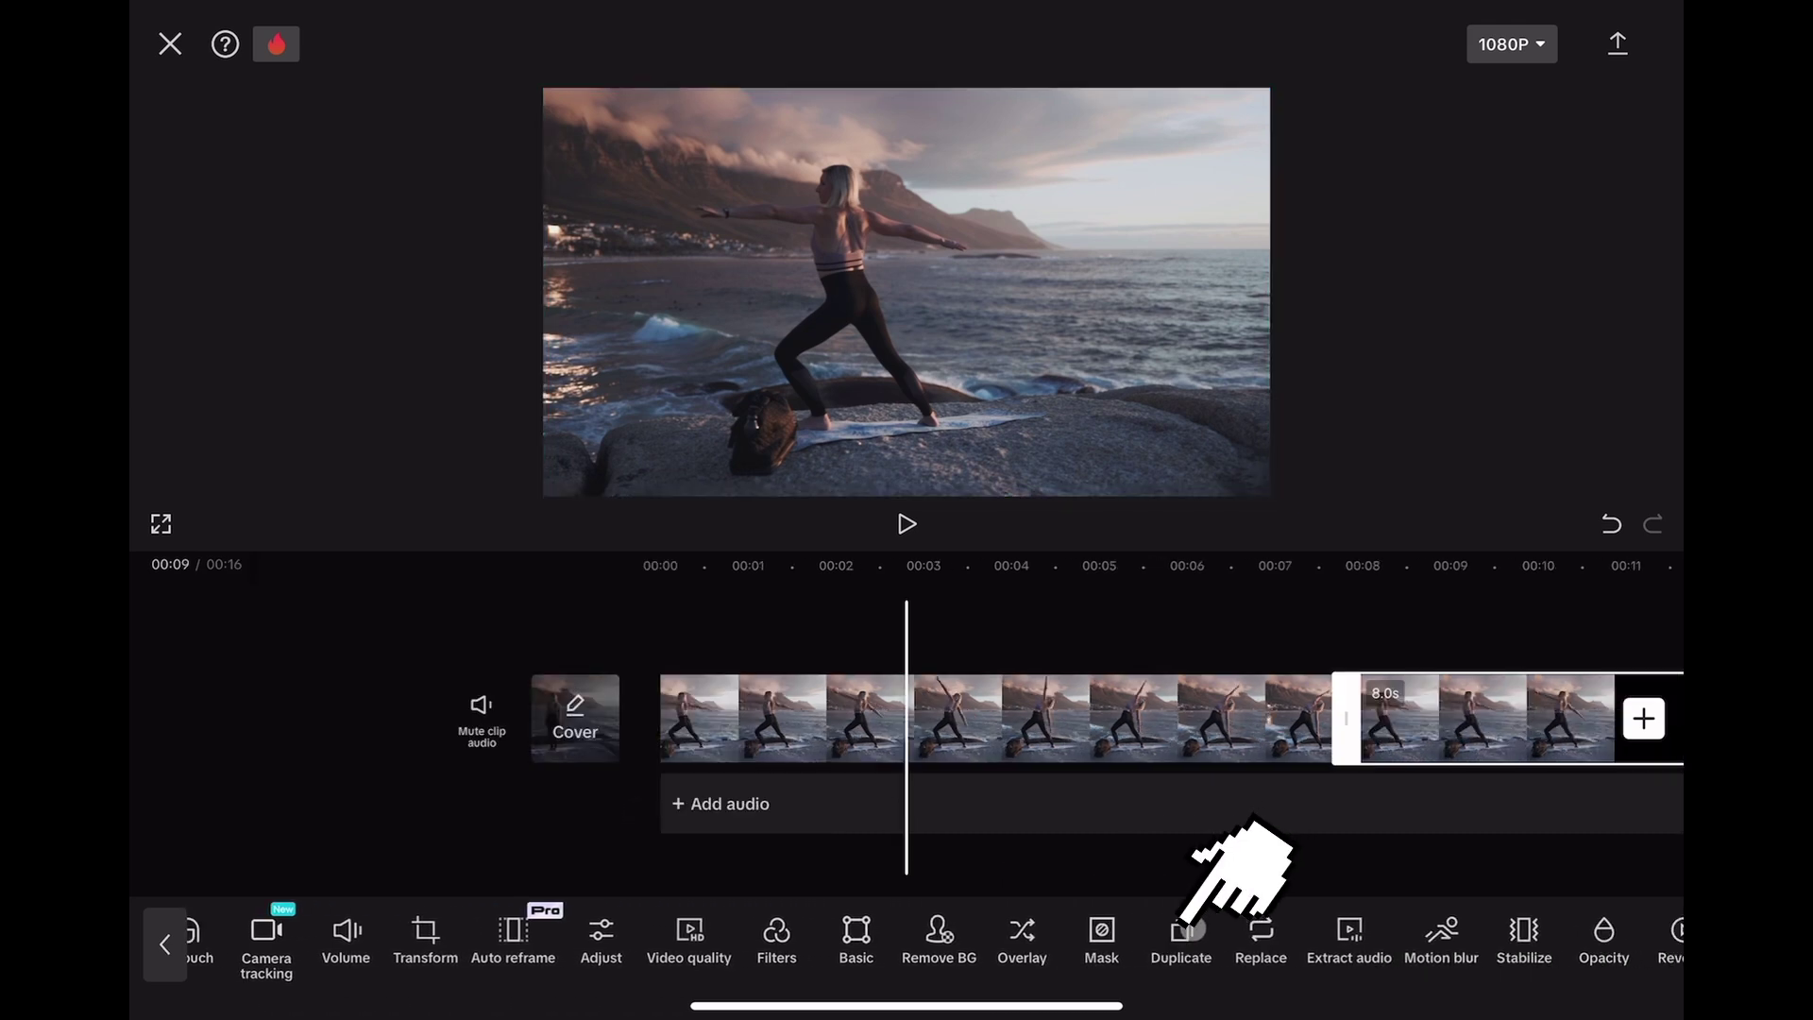
pyautogui.click(1022, 931)
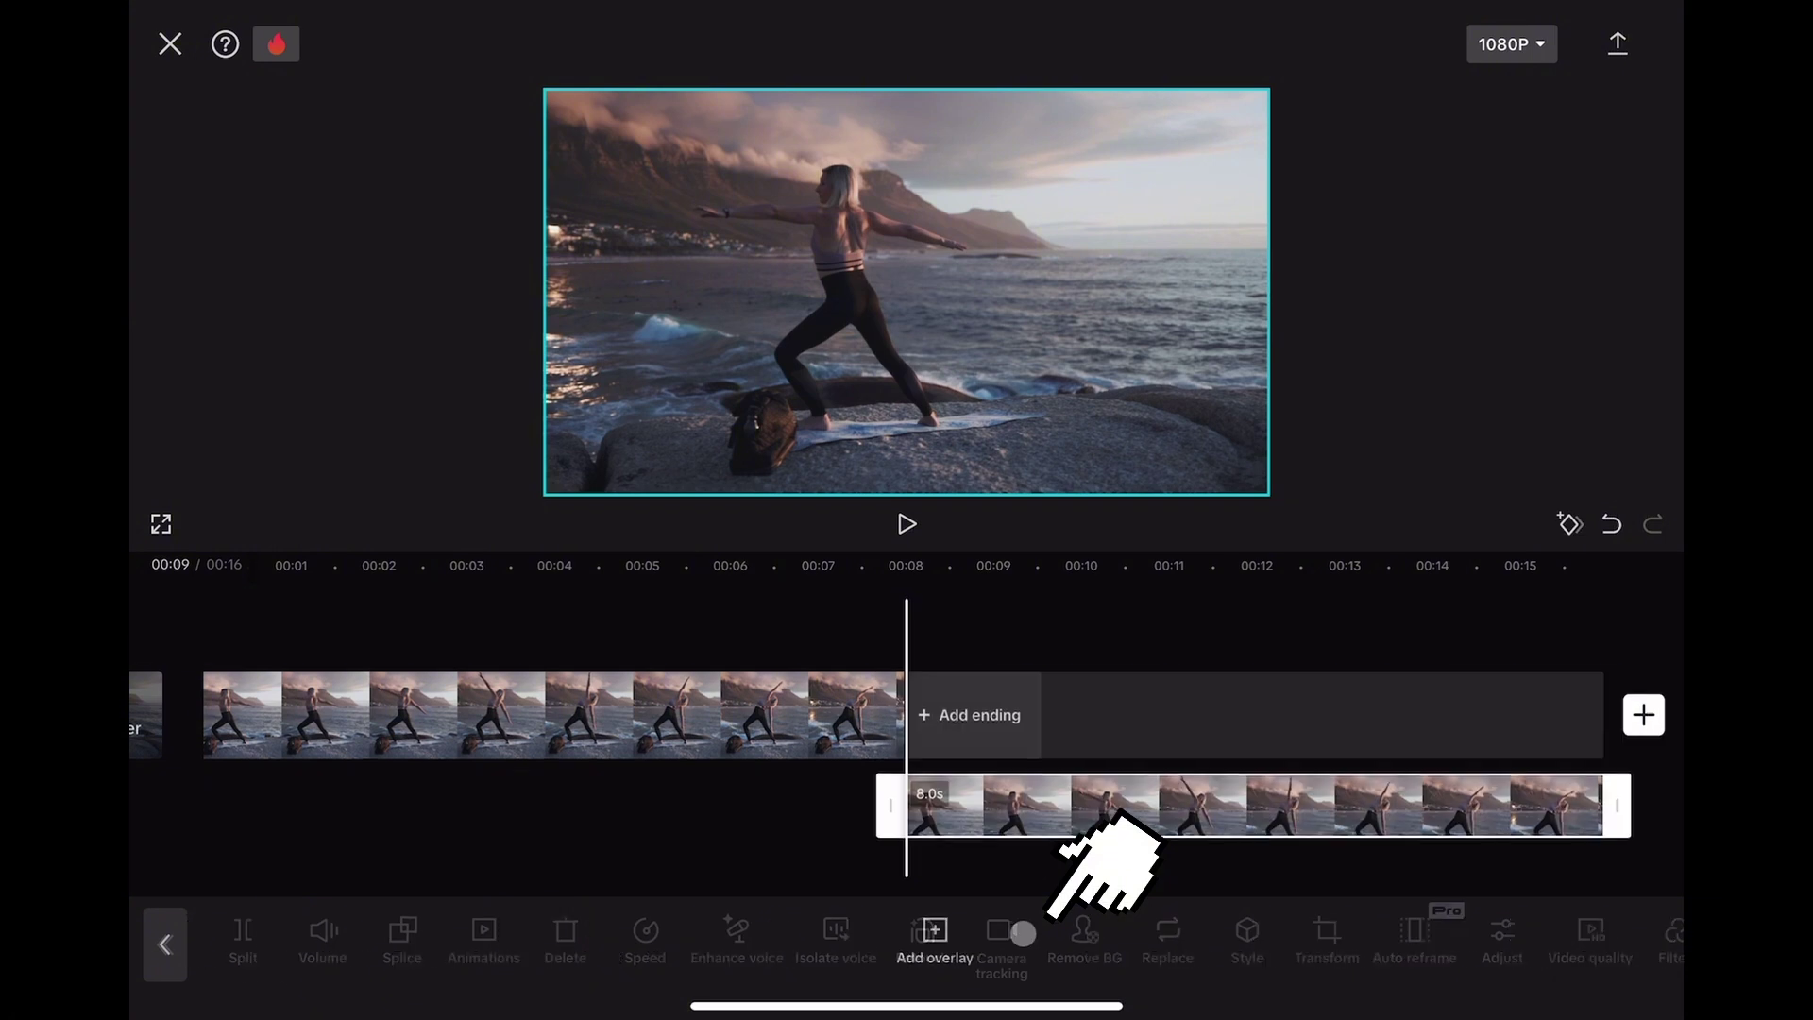
pyautogui.moveTo(1112, 766); pyautogui.dragTo(340, 781)
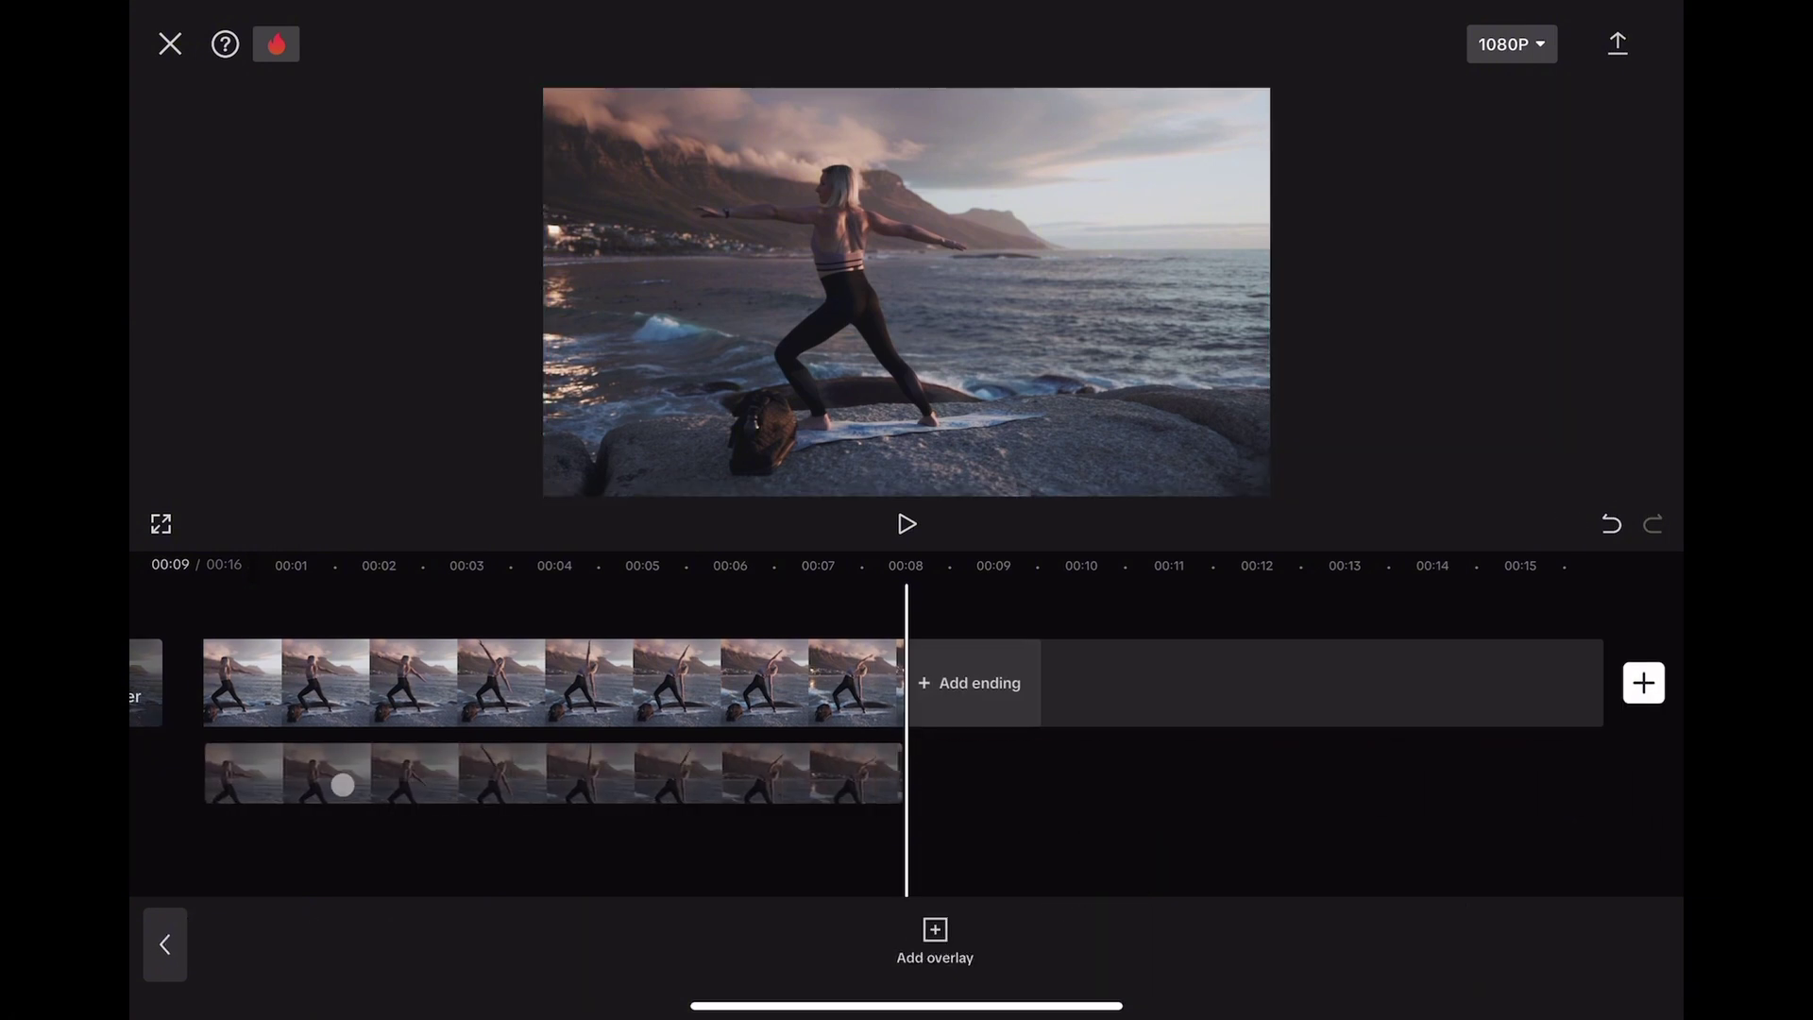
pyautogui.moveTo(954, 813); pyautogui.dragTo(1181, 812)
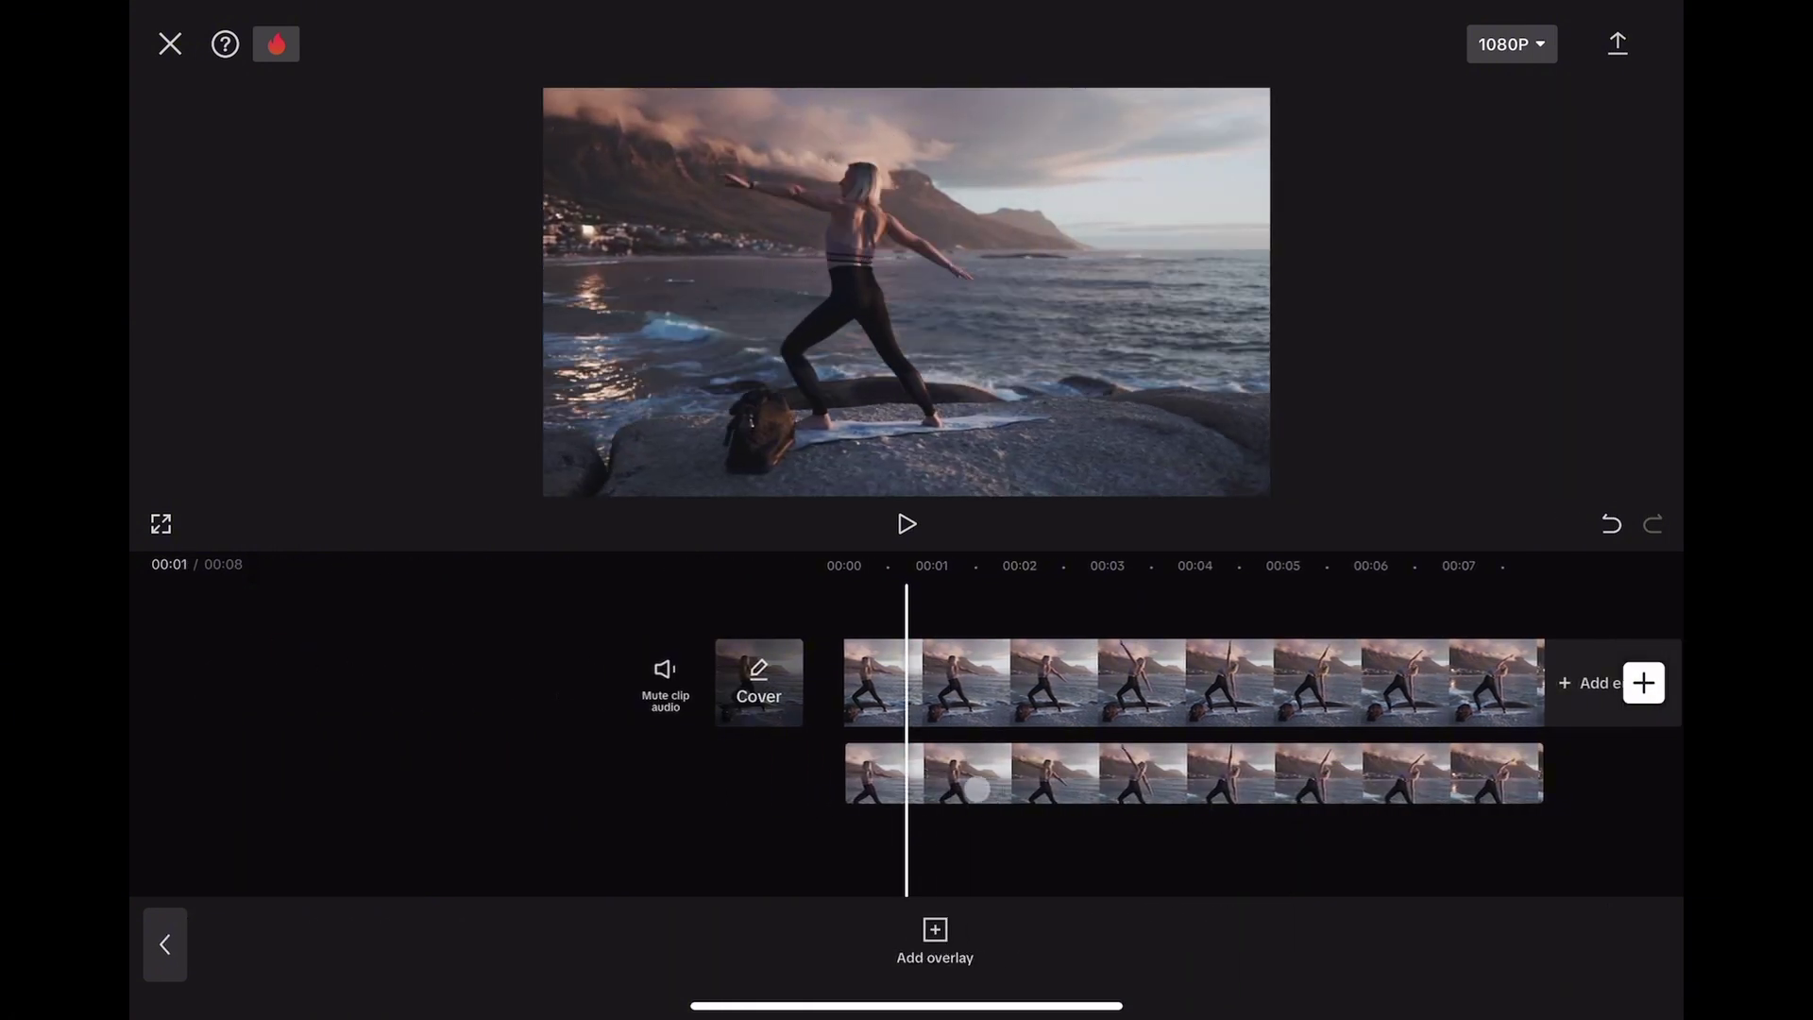
pyautogui.click(987, 777)
pyautogui.click(1090, 921)
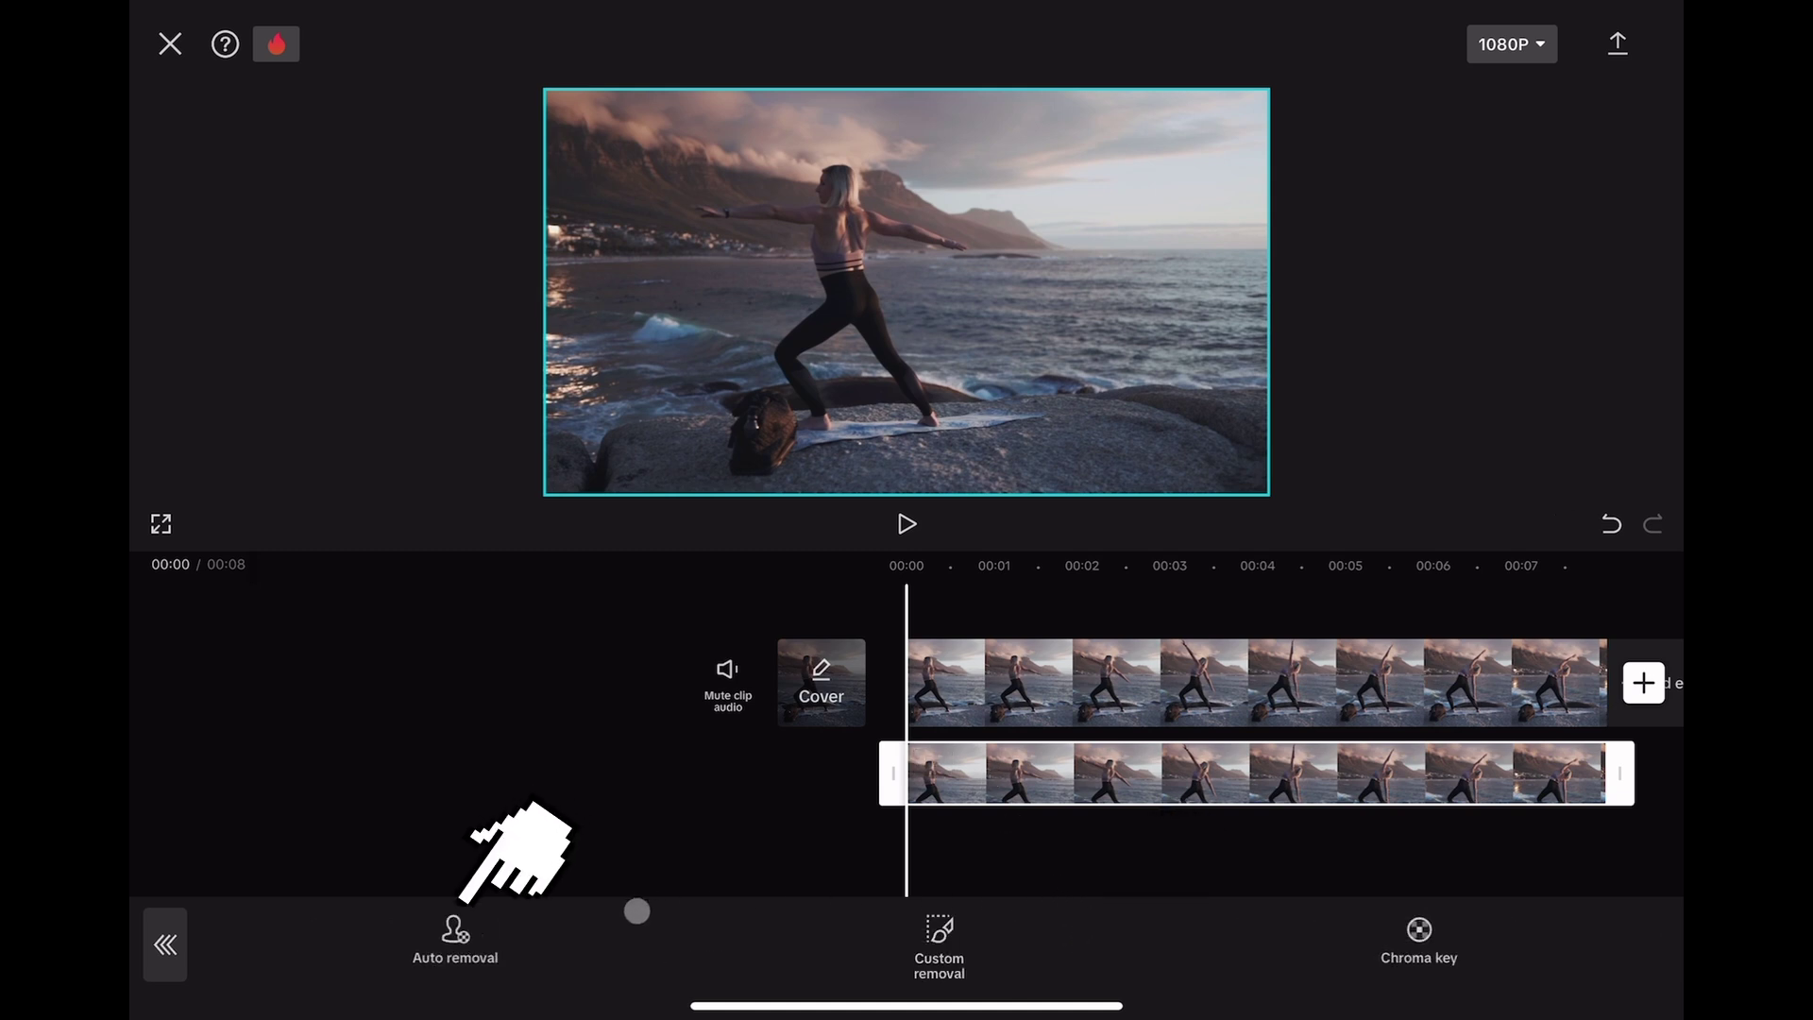
# Step: Apply Auto removal to the overlay copy to cut out the yoga woman
pyautogui.click(453, 939)
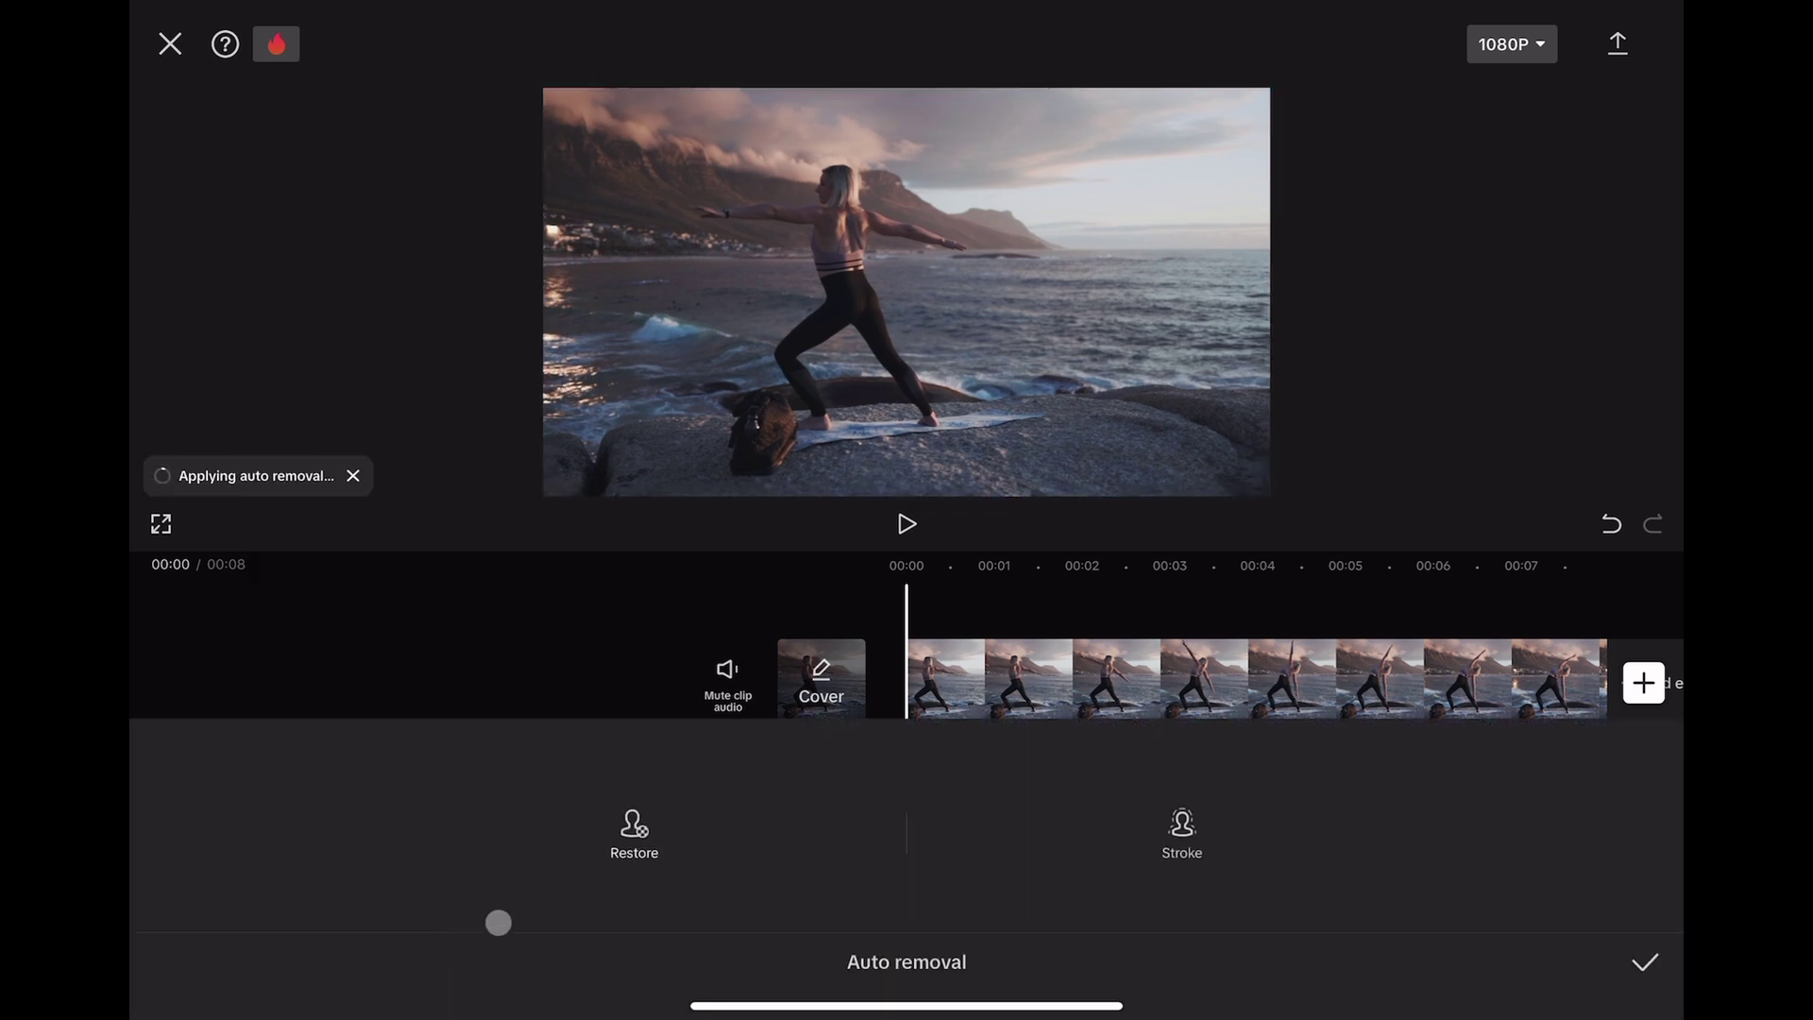
pyautogui.click(1629, 949)
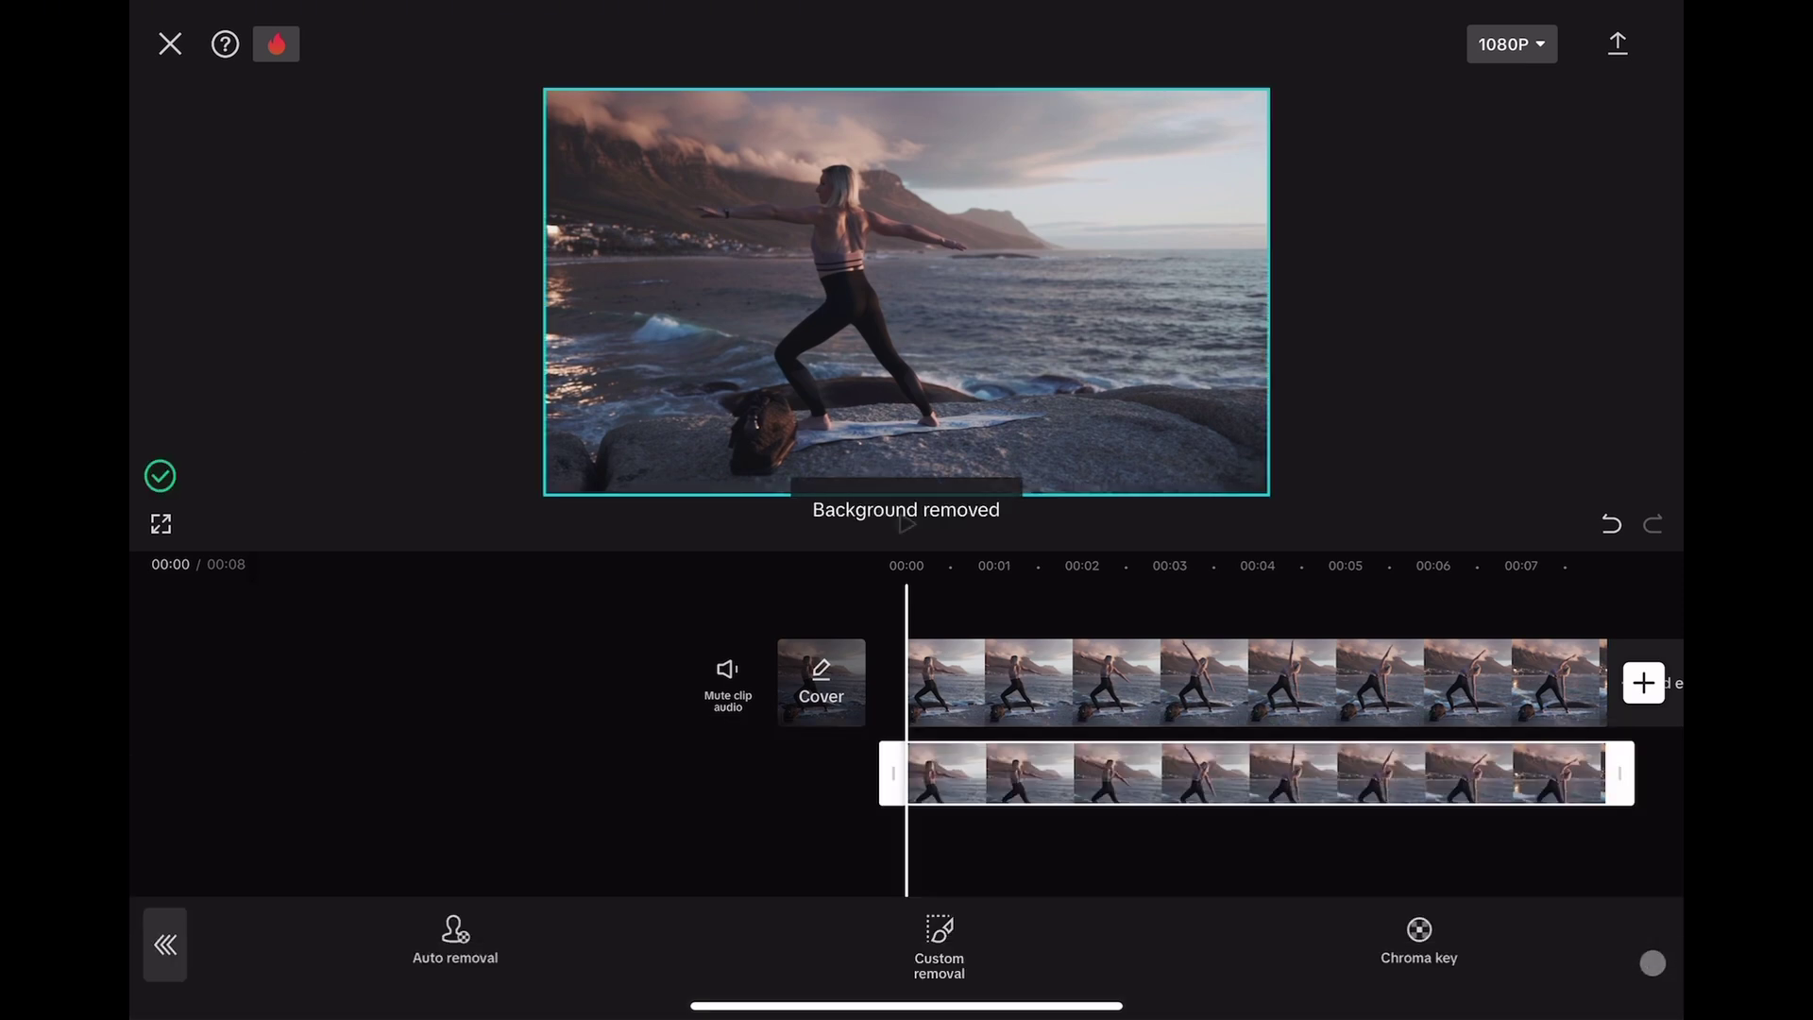
pyautogui.hscroll(10, 1637, 872)
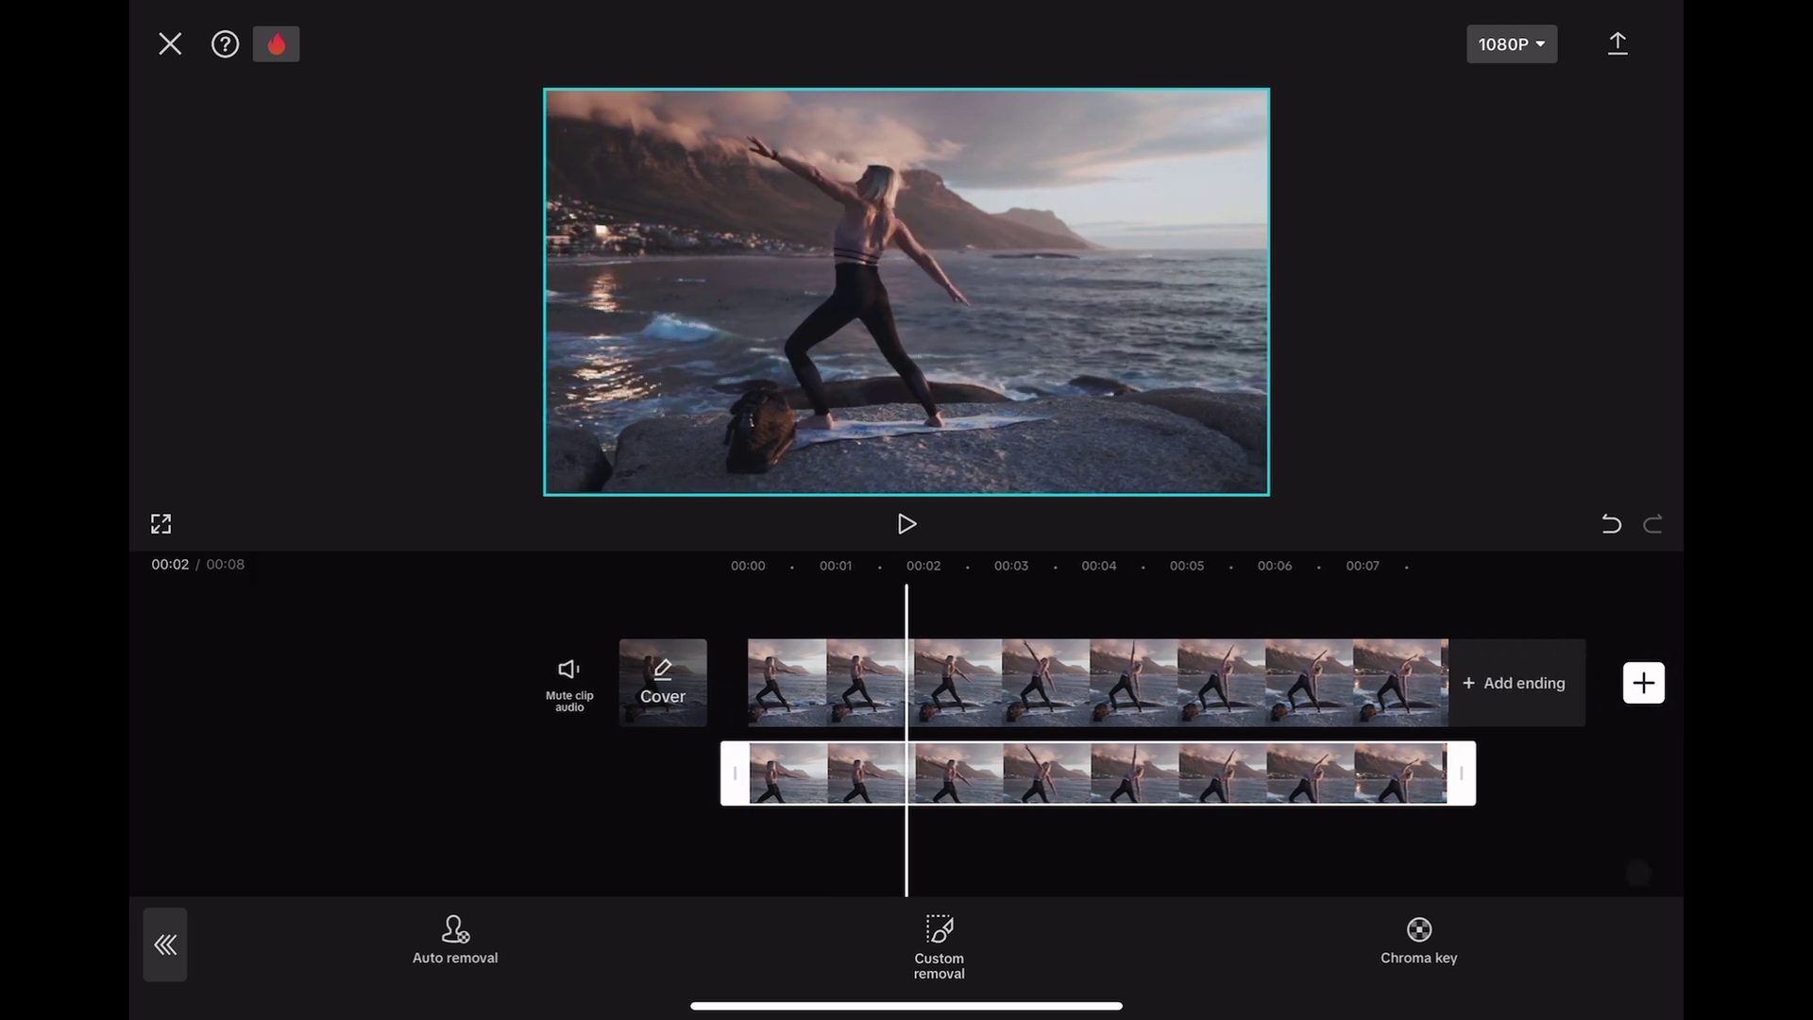
pyautogui.hscroll(-10, 907, 718)
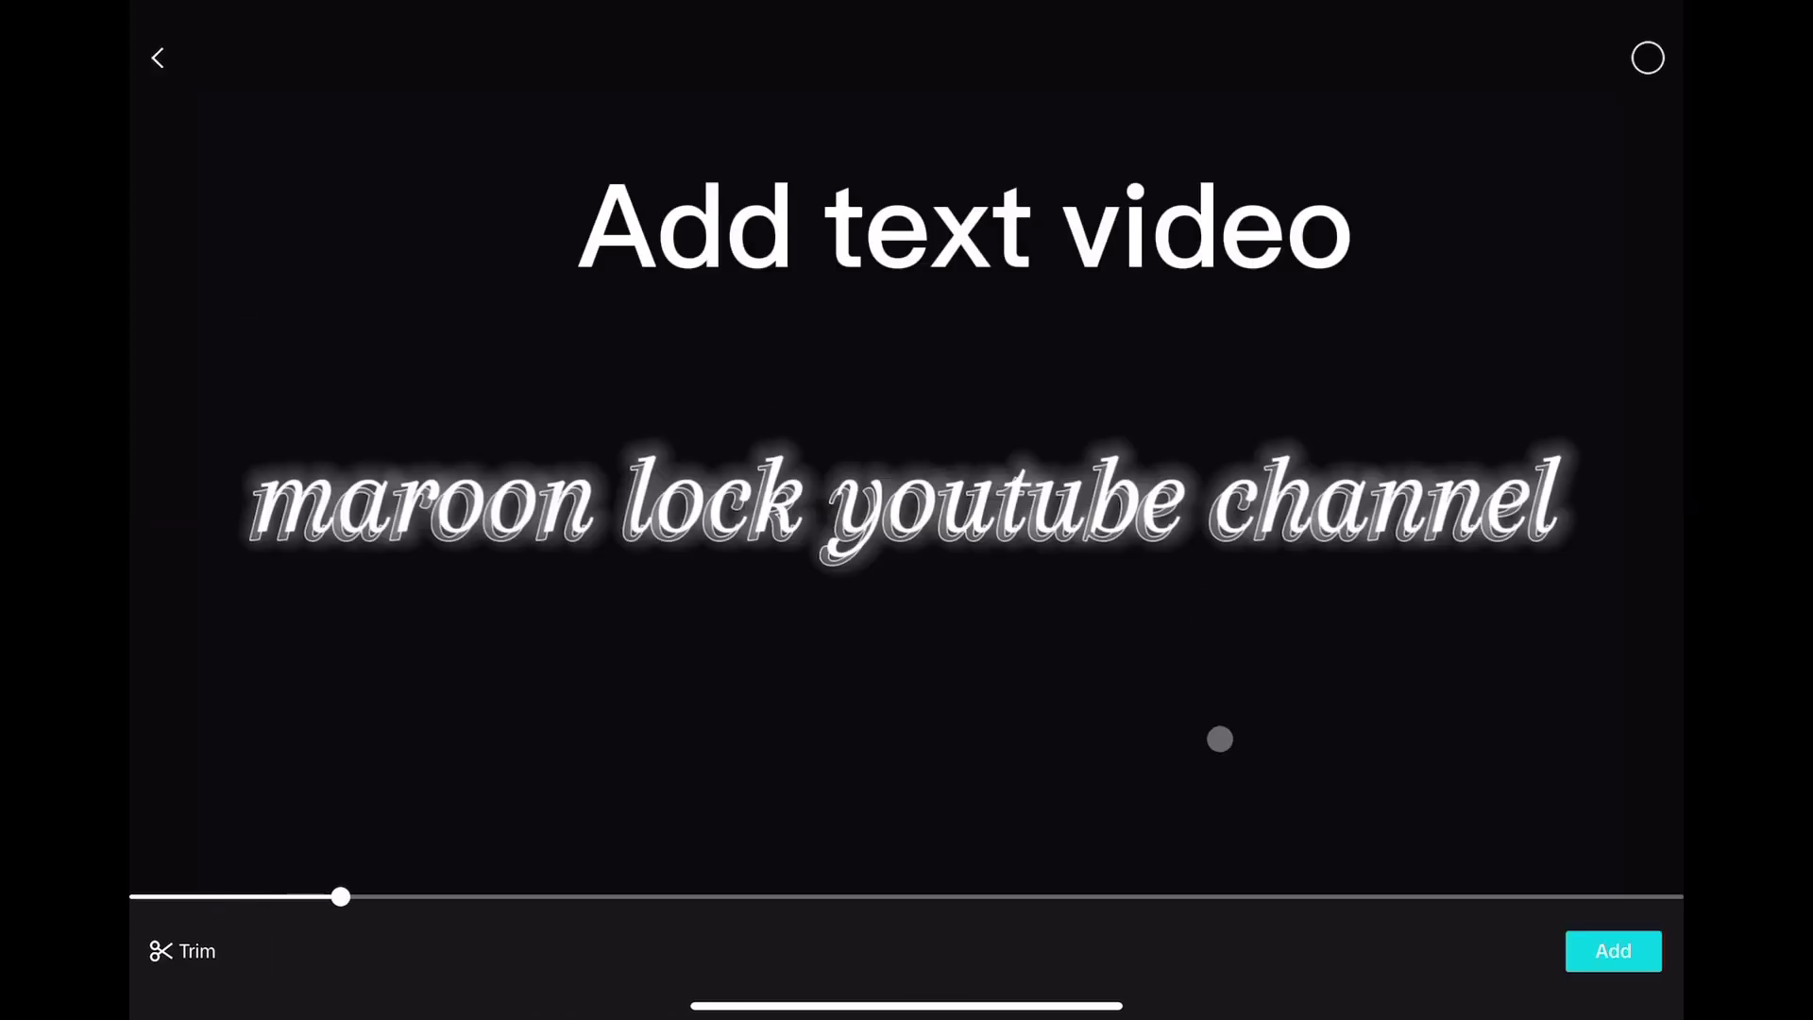
# Step: Import the exported title video and move it onto its own overlay track
pyautogui.click(1613, 951)
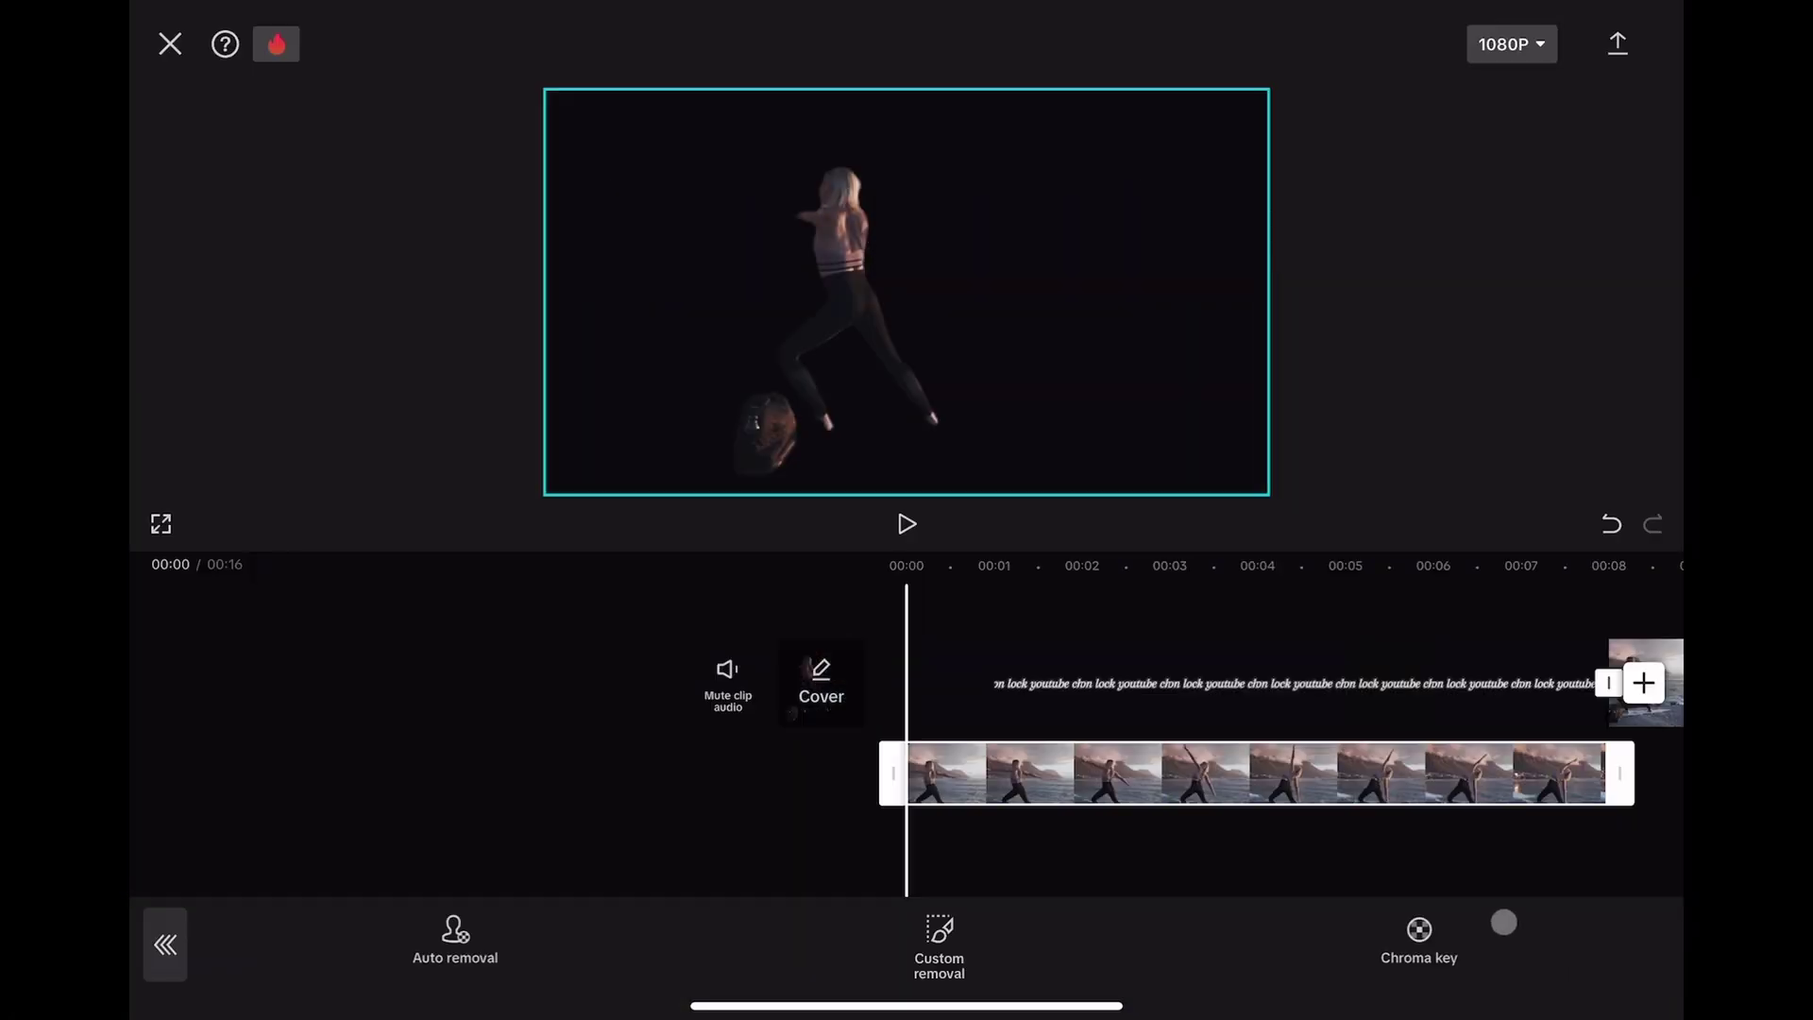
pyautogui.click(1102, 695)
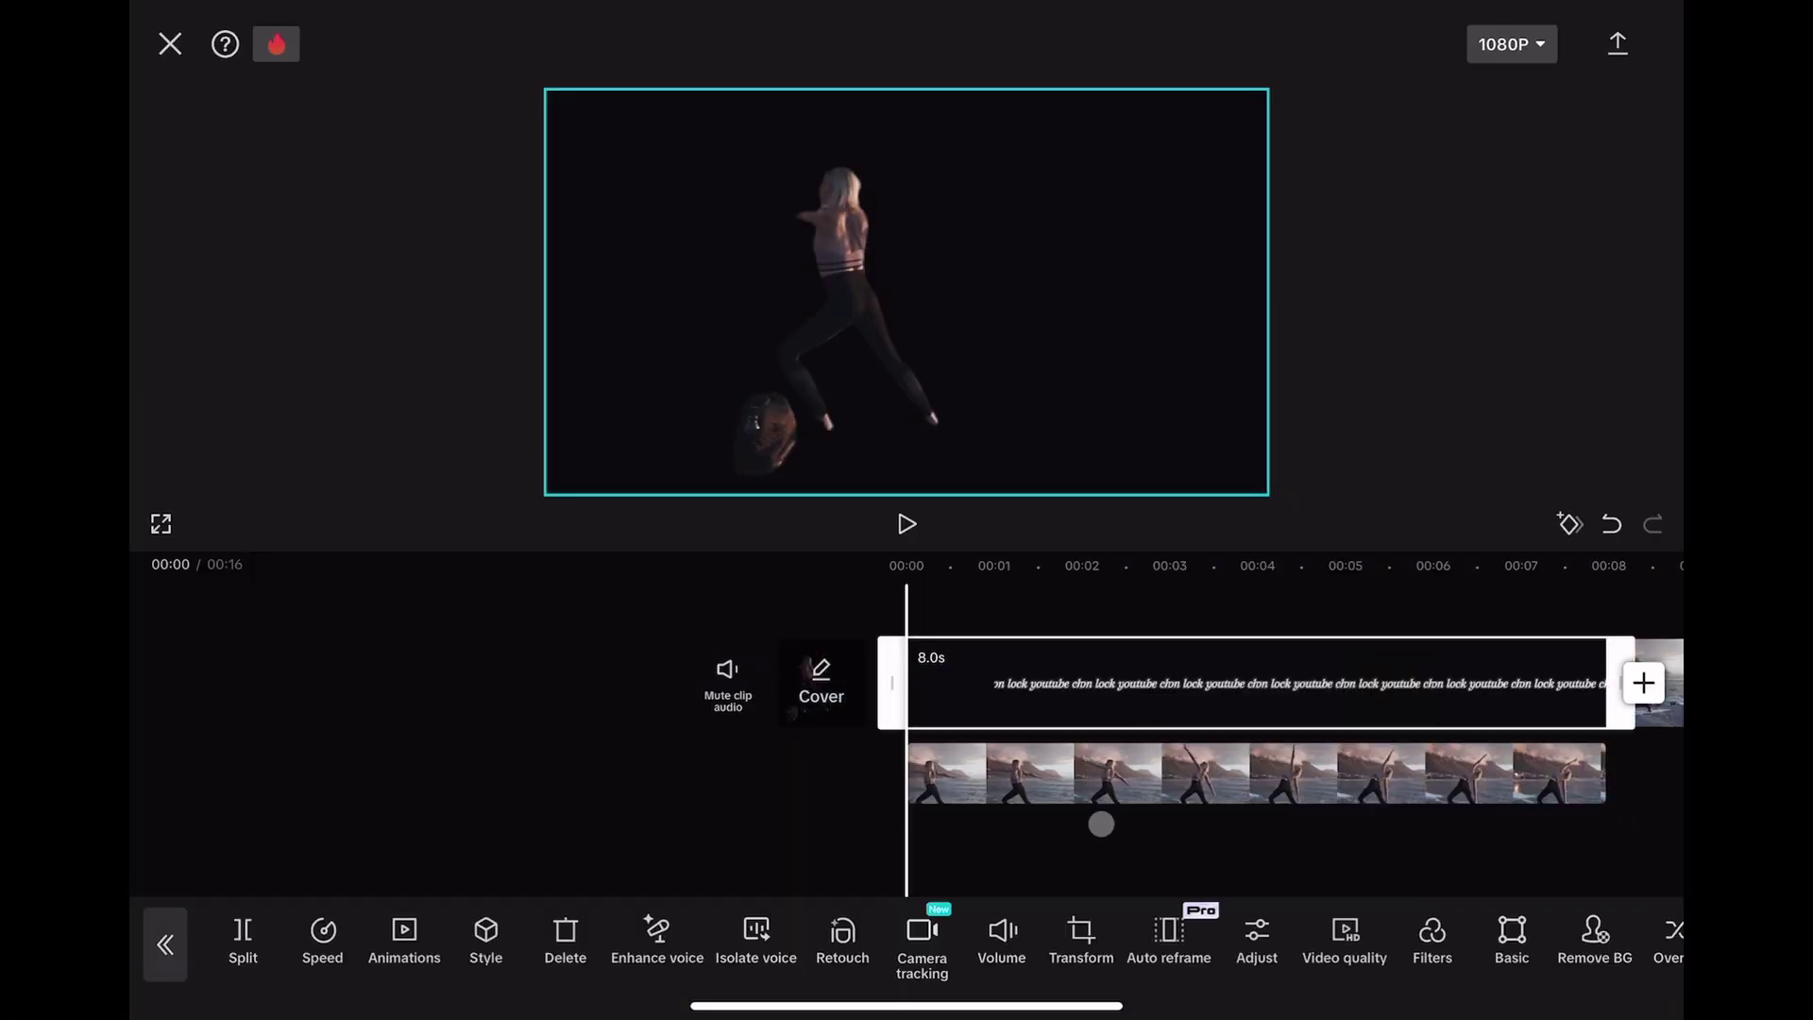
pyautogui.hscroll(5, 1187, 921)
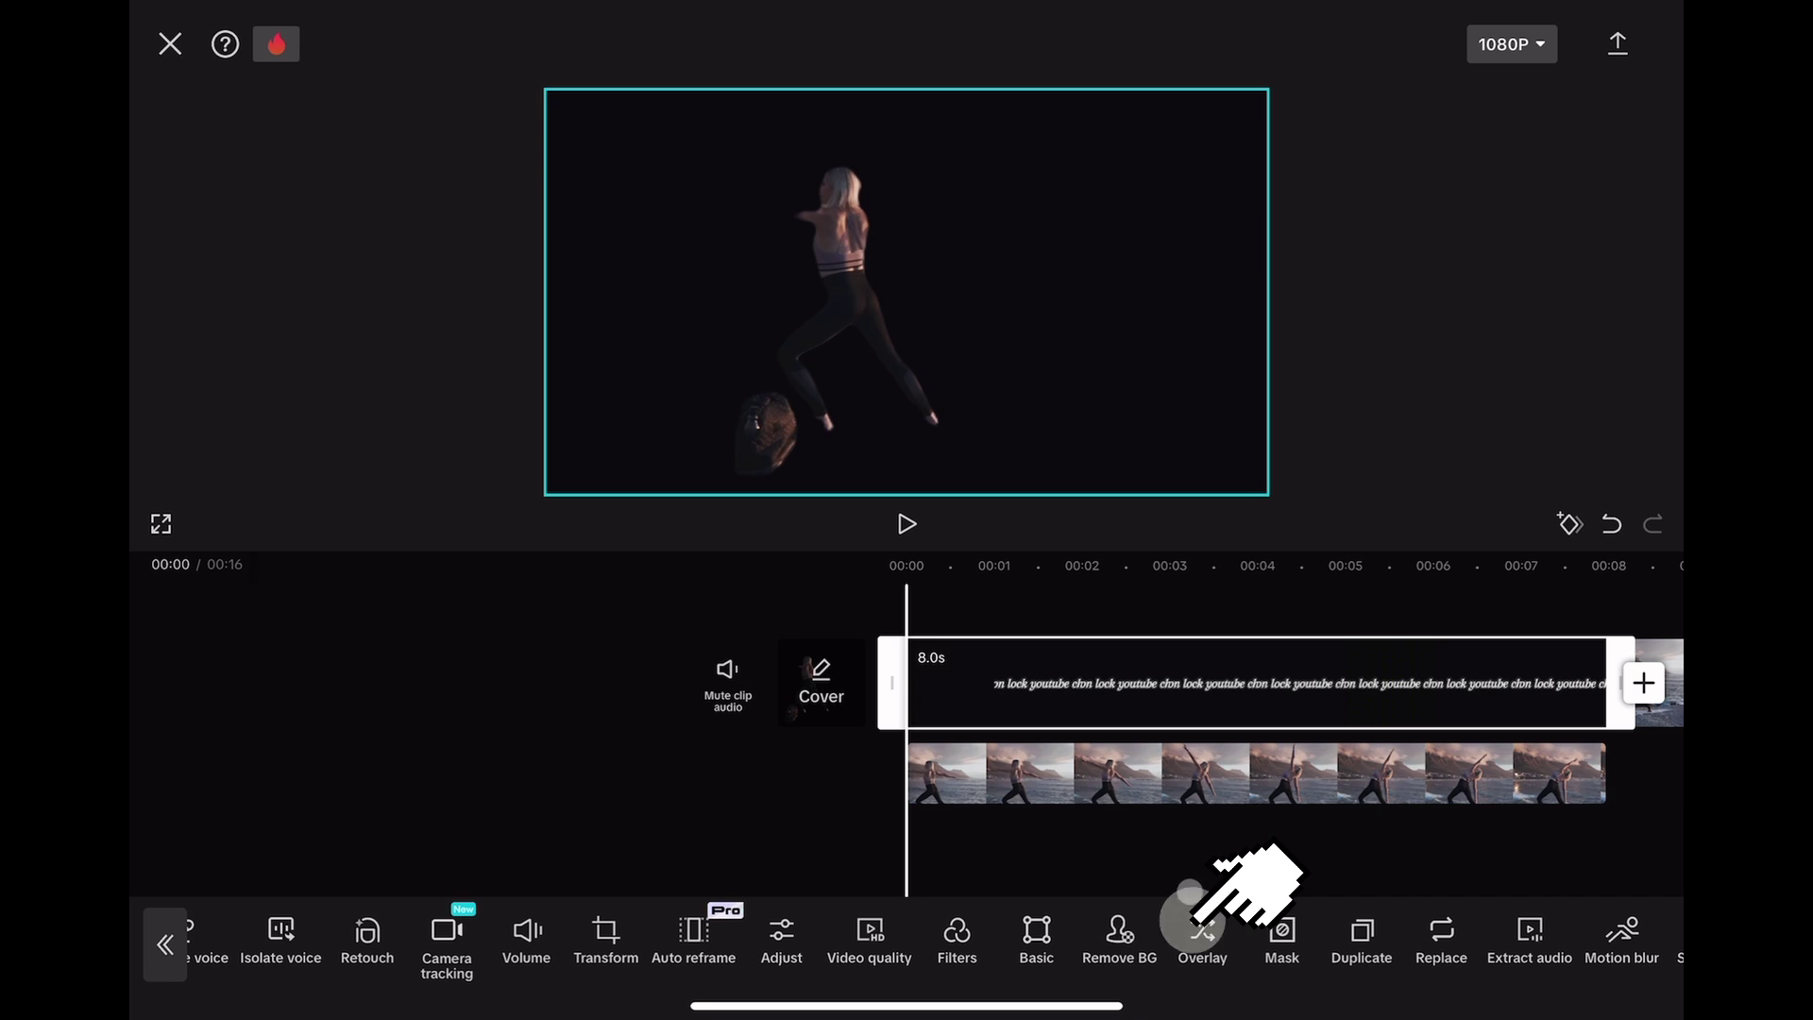
pyautogui.click(1194, 938)
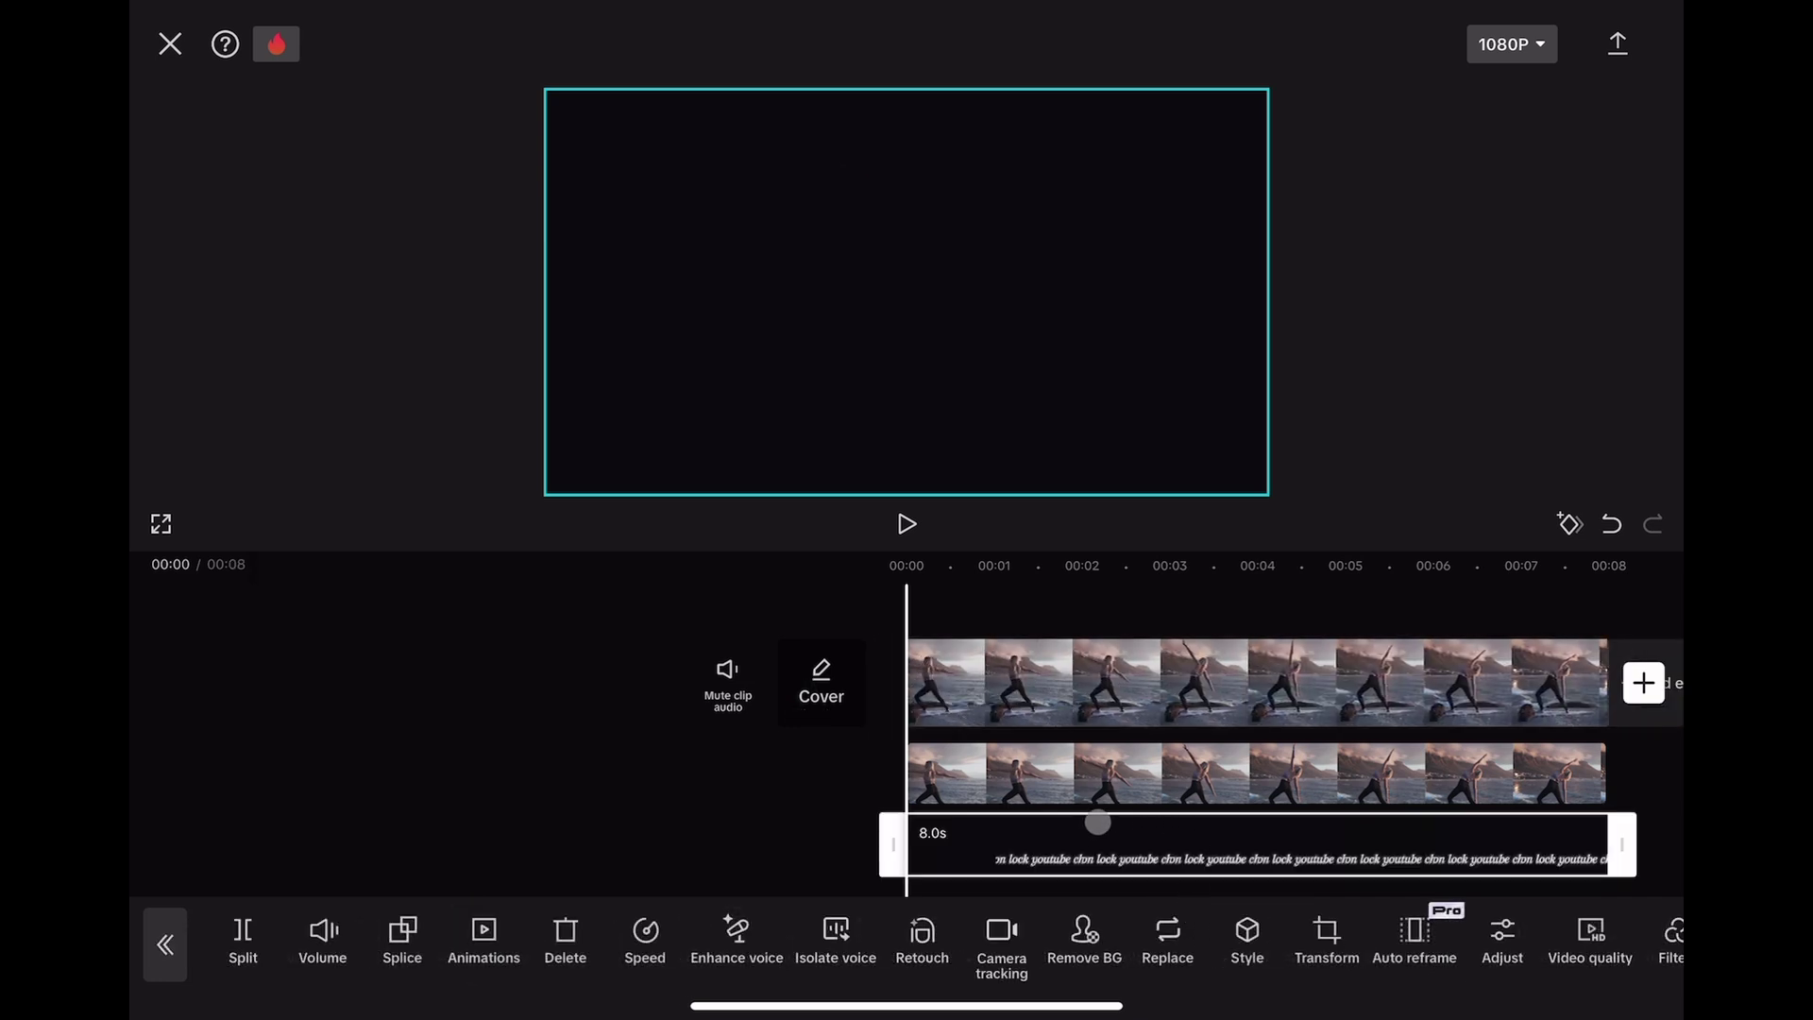
pyautogui.hscroll(3, 876, 792)
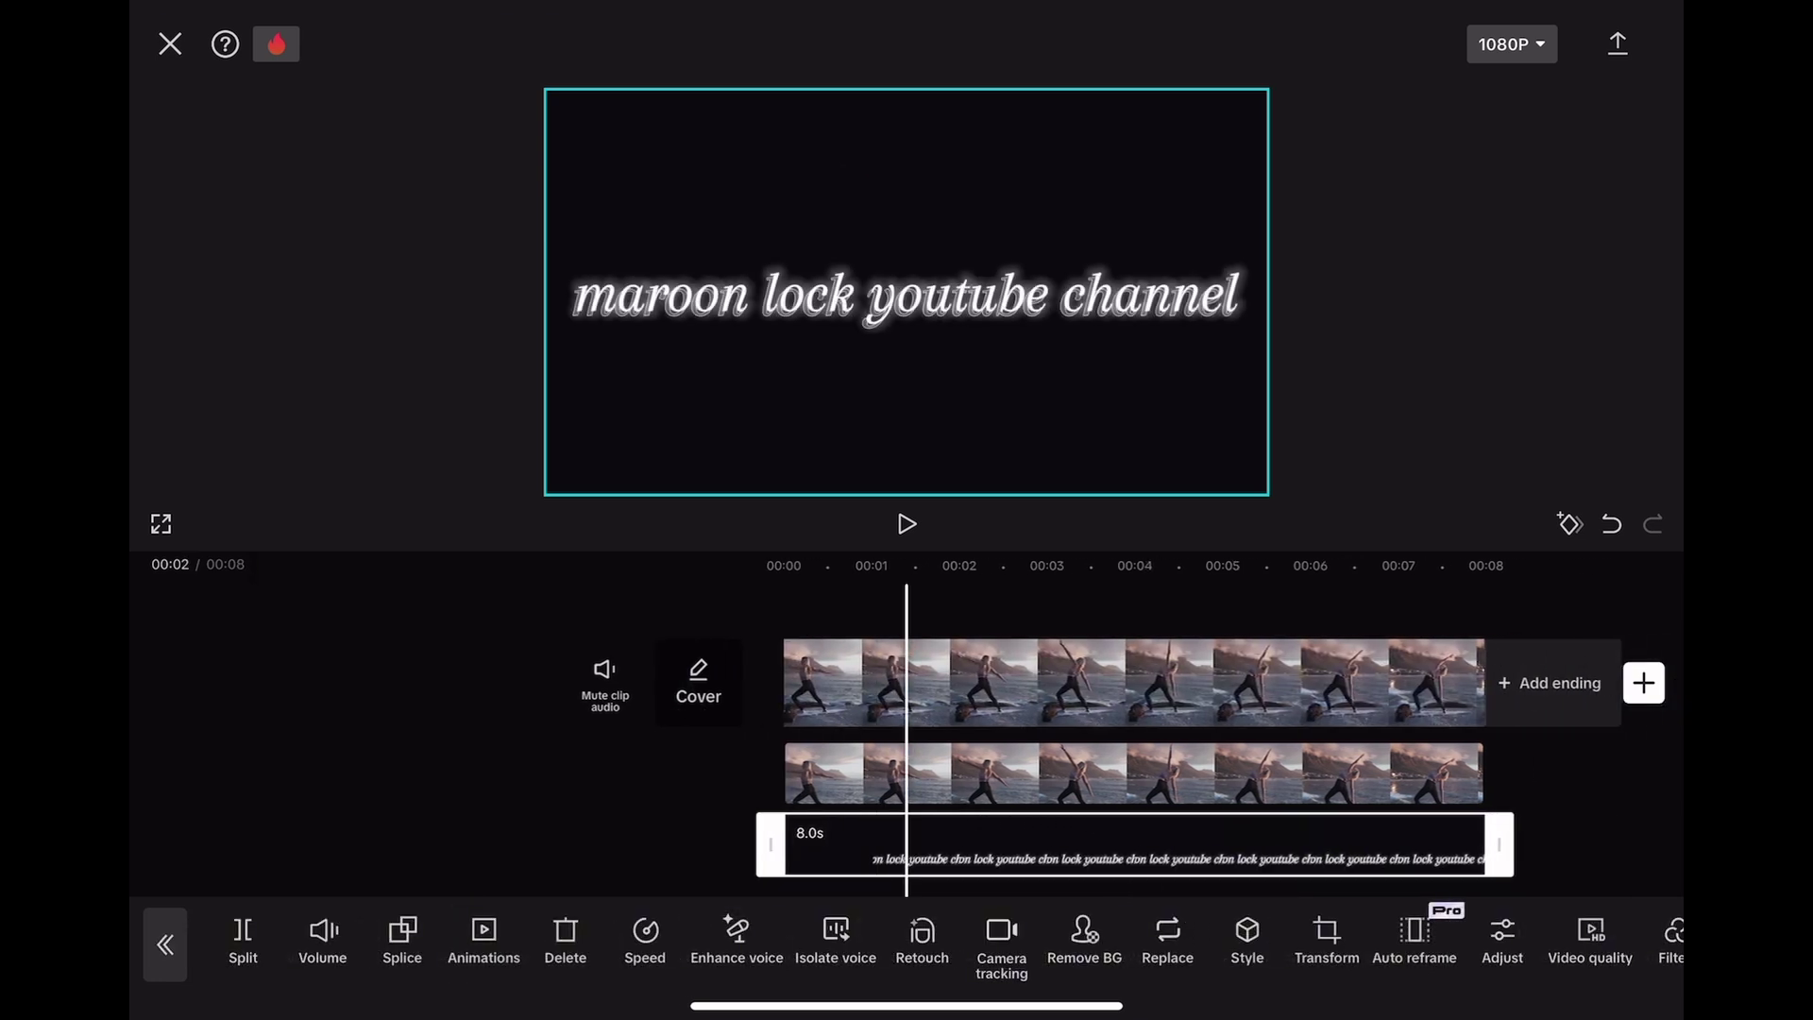
pyautogui.click(402, 935)
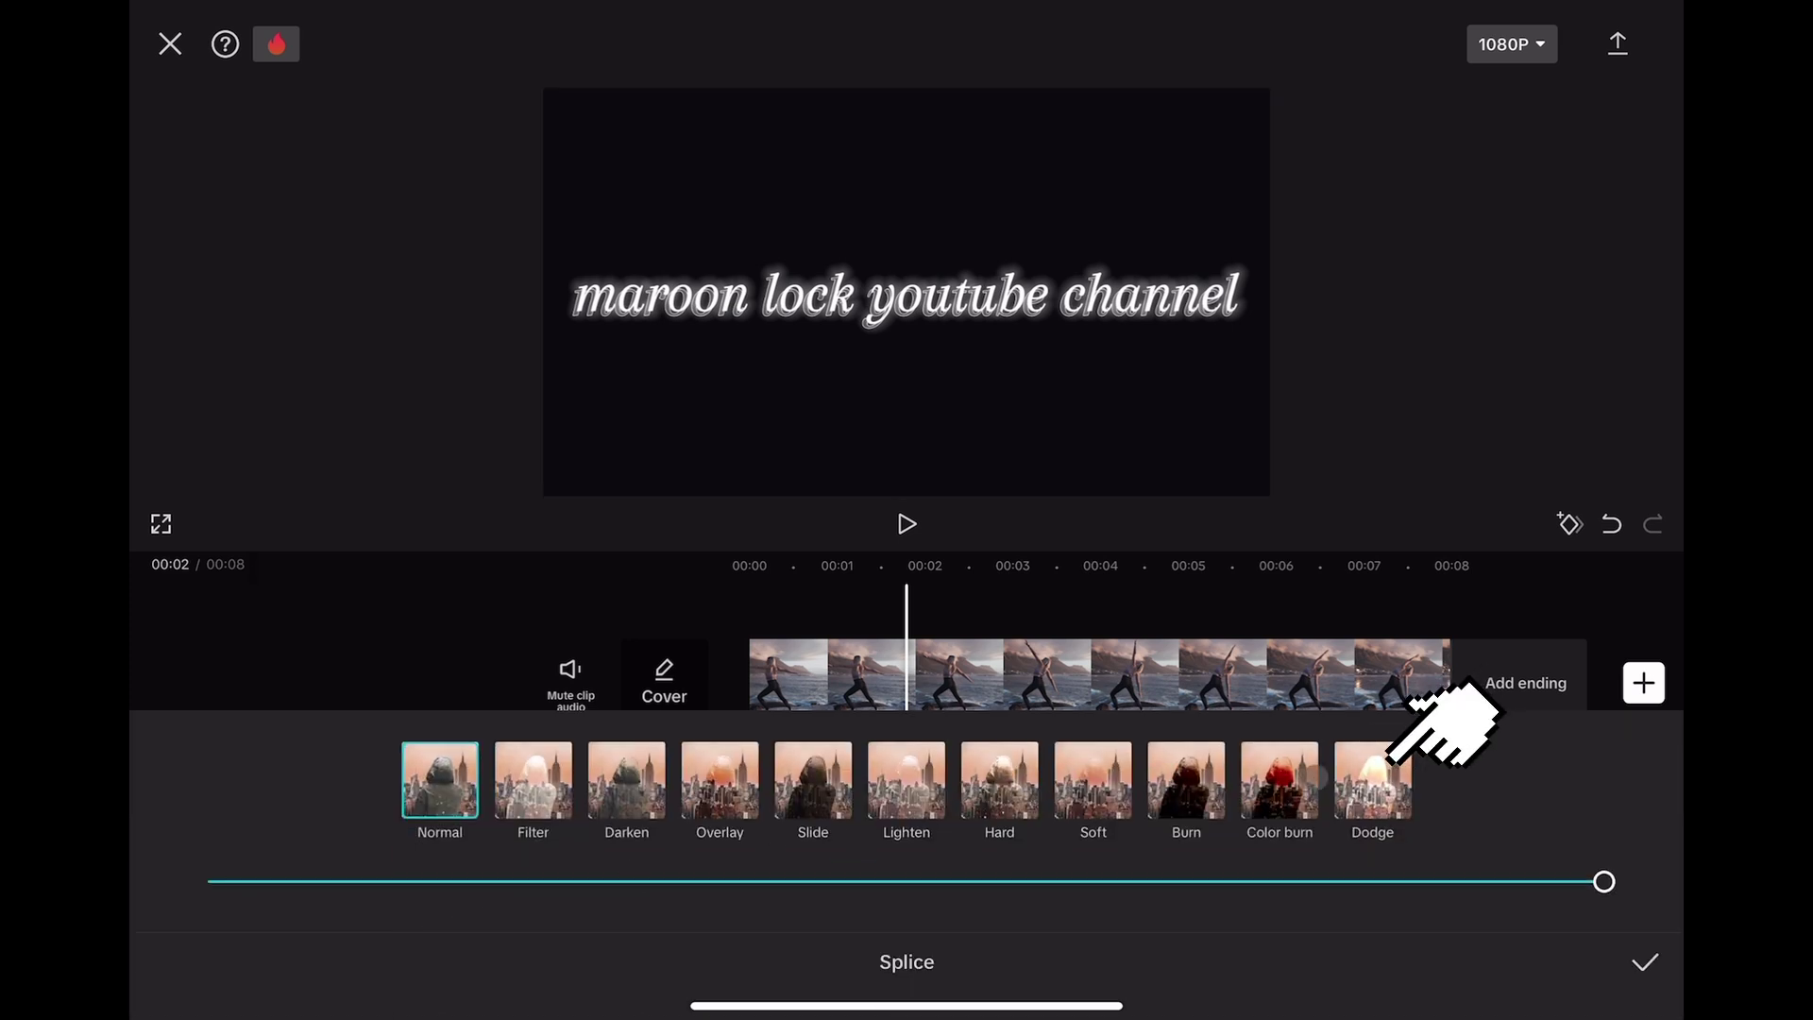
# Step: Apply the Dodge blend mode to the title clip and rewind the preview to the start
pyautogui.click(1381, 810)
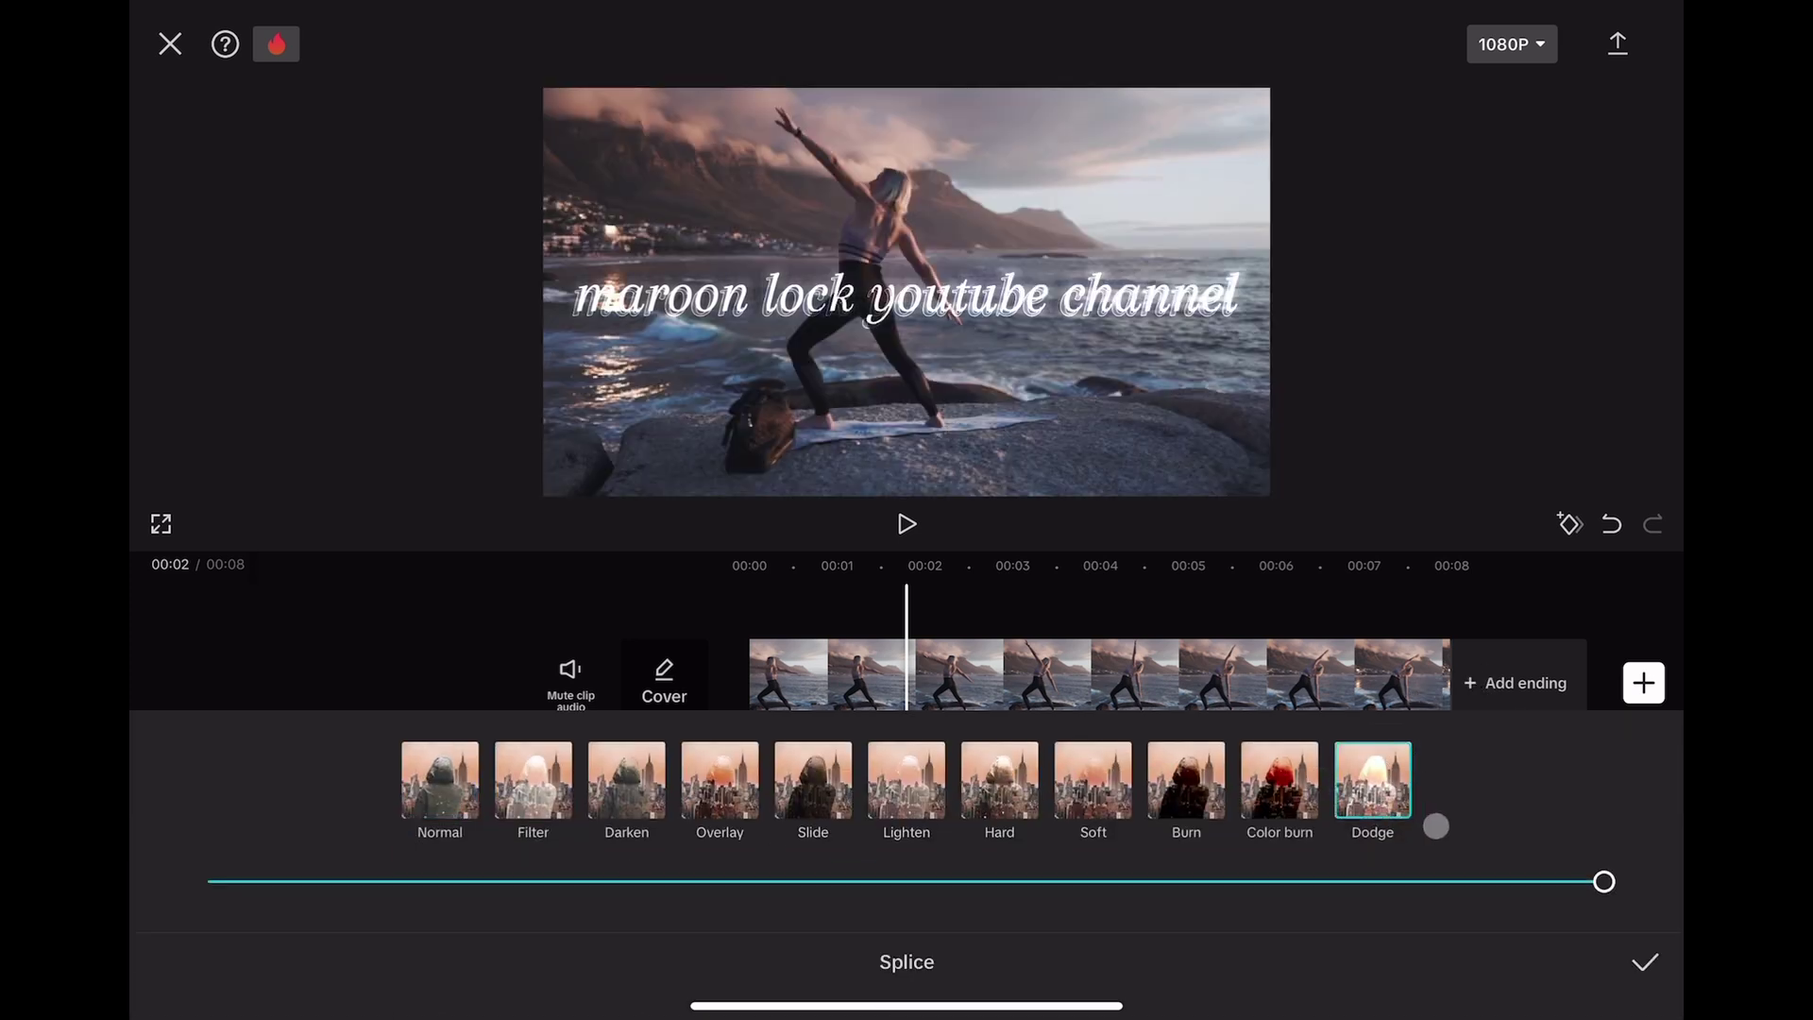
pyautogui.click(1648, 965)
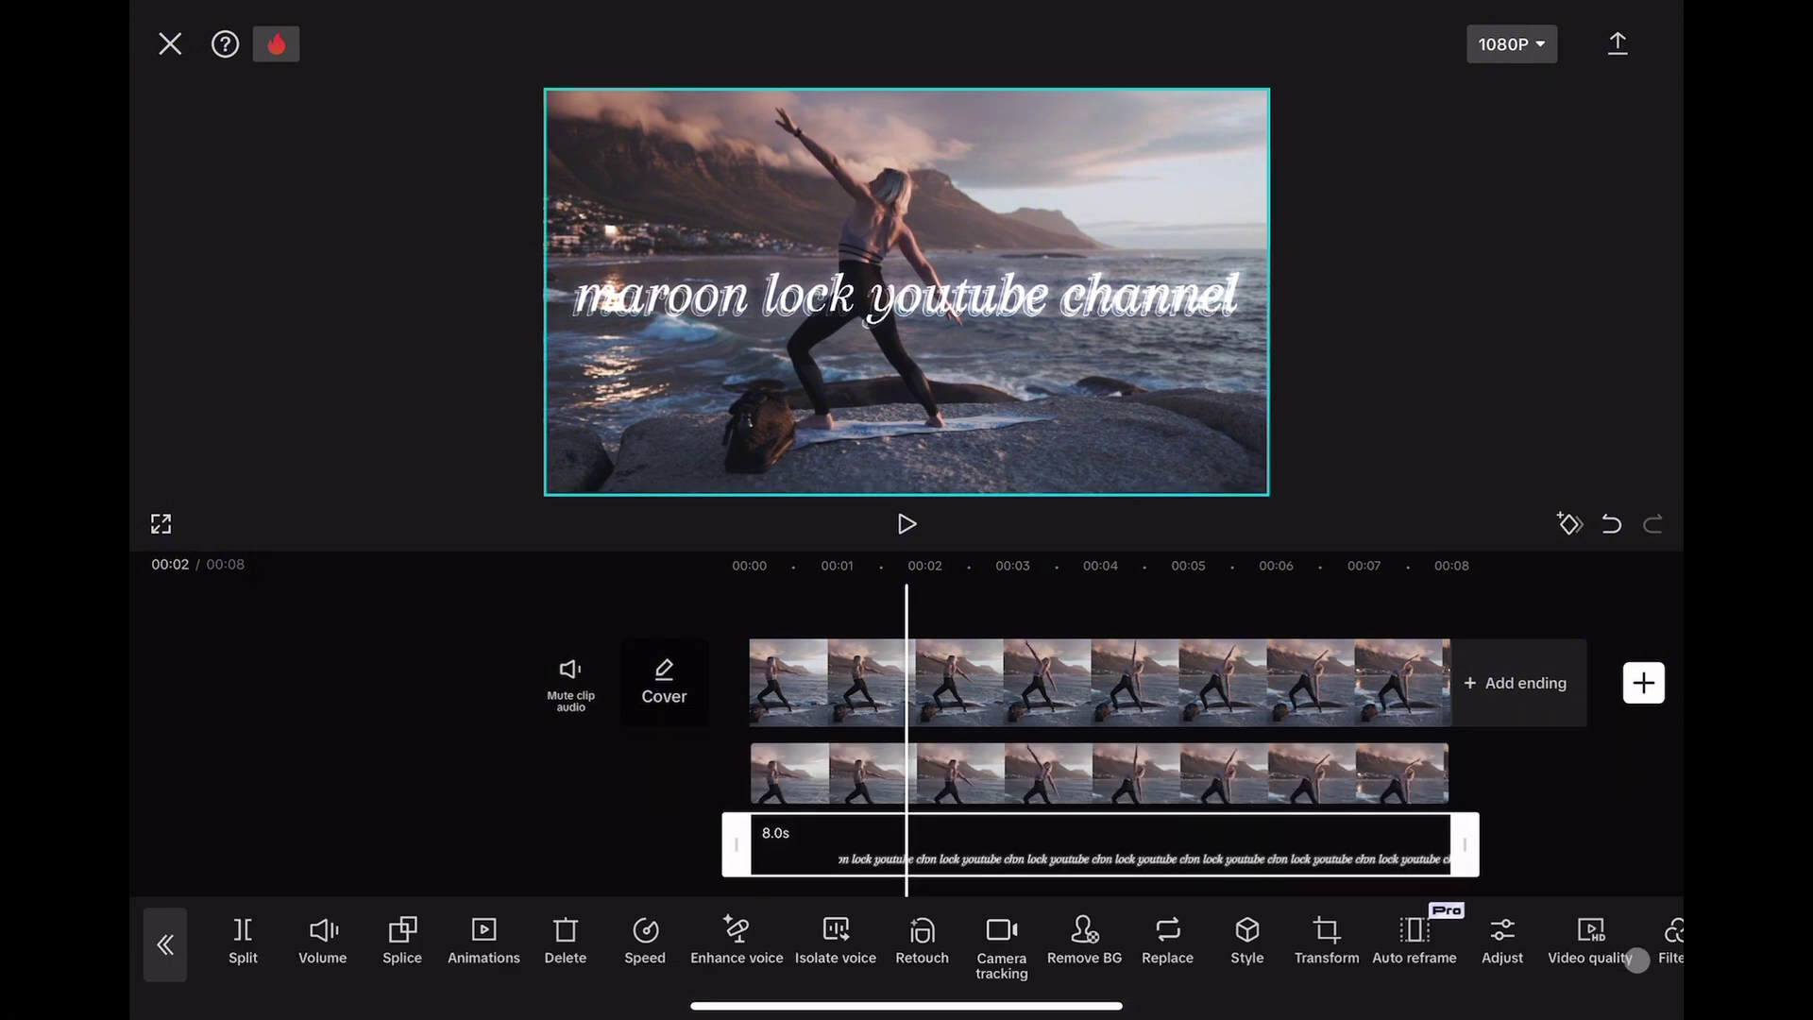
pyautogui.moveTo(1440, 855); pyautogui.dragTo(1596, 854)
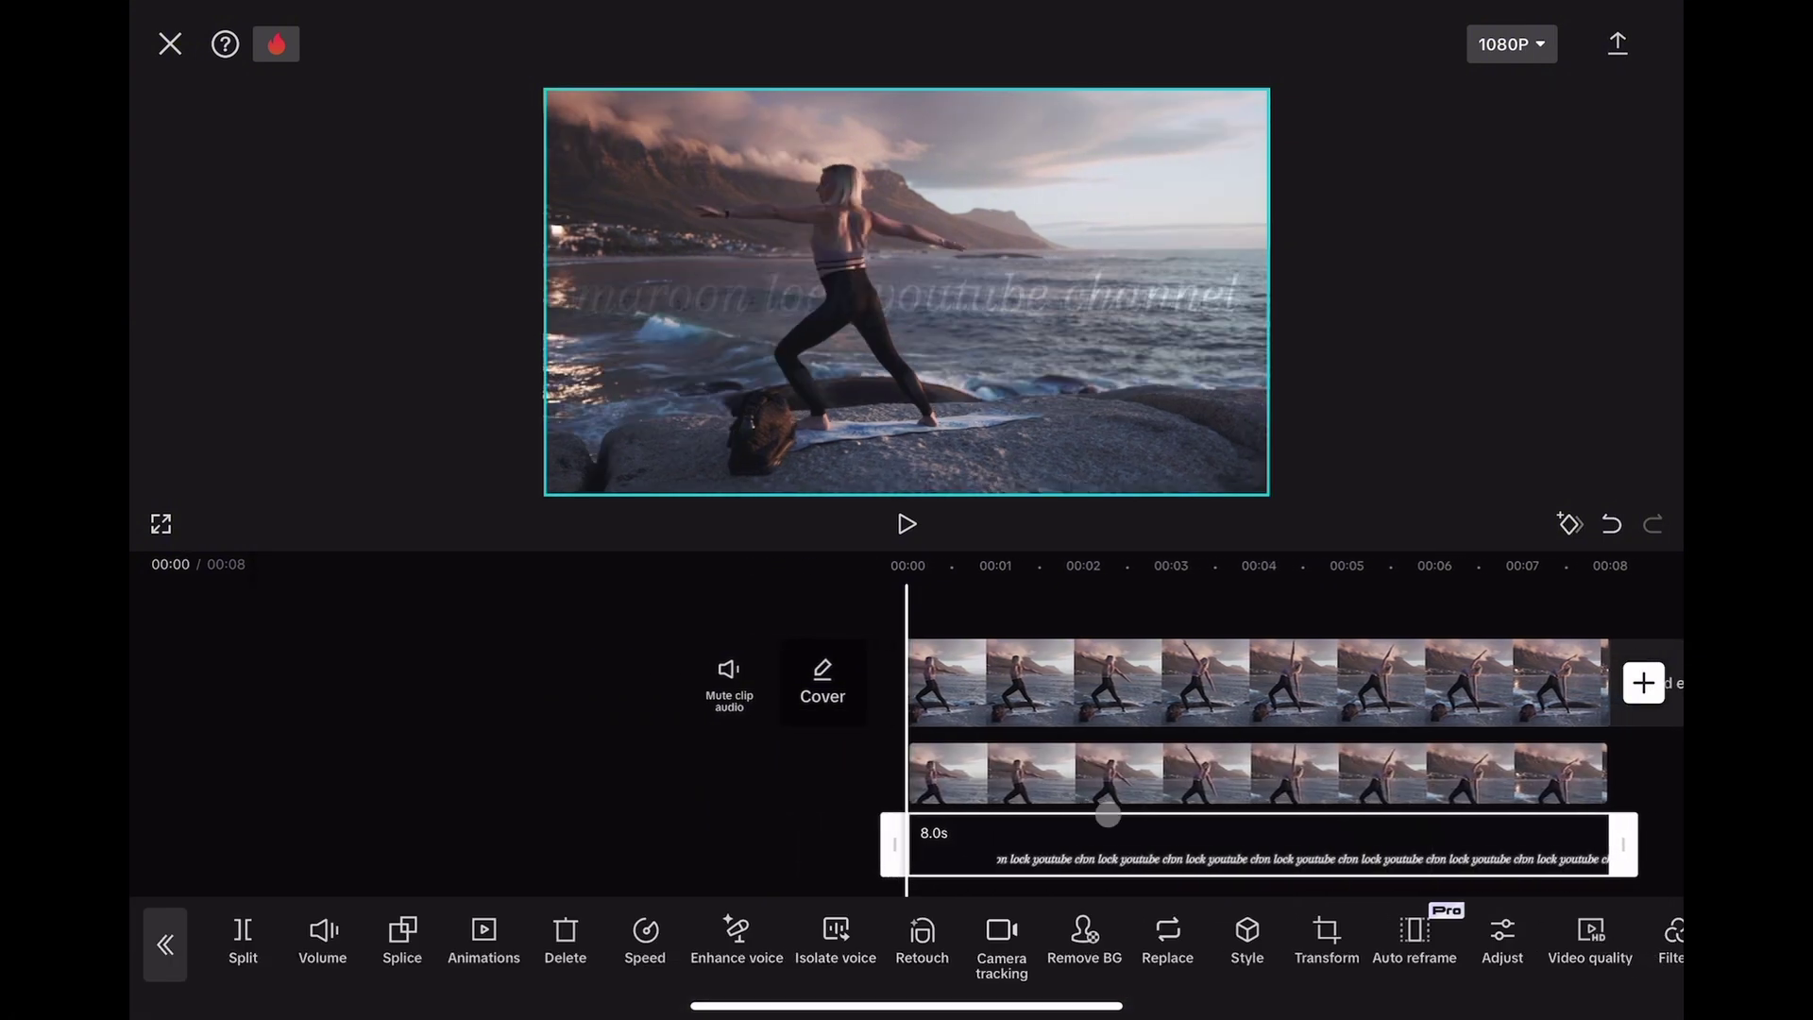
pyautogui.moveTo(1289, 907); pyautogui.dragTo(1251, 907)
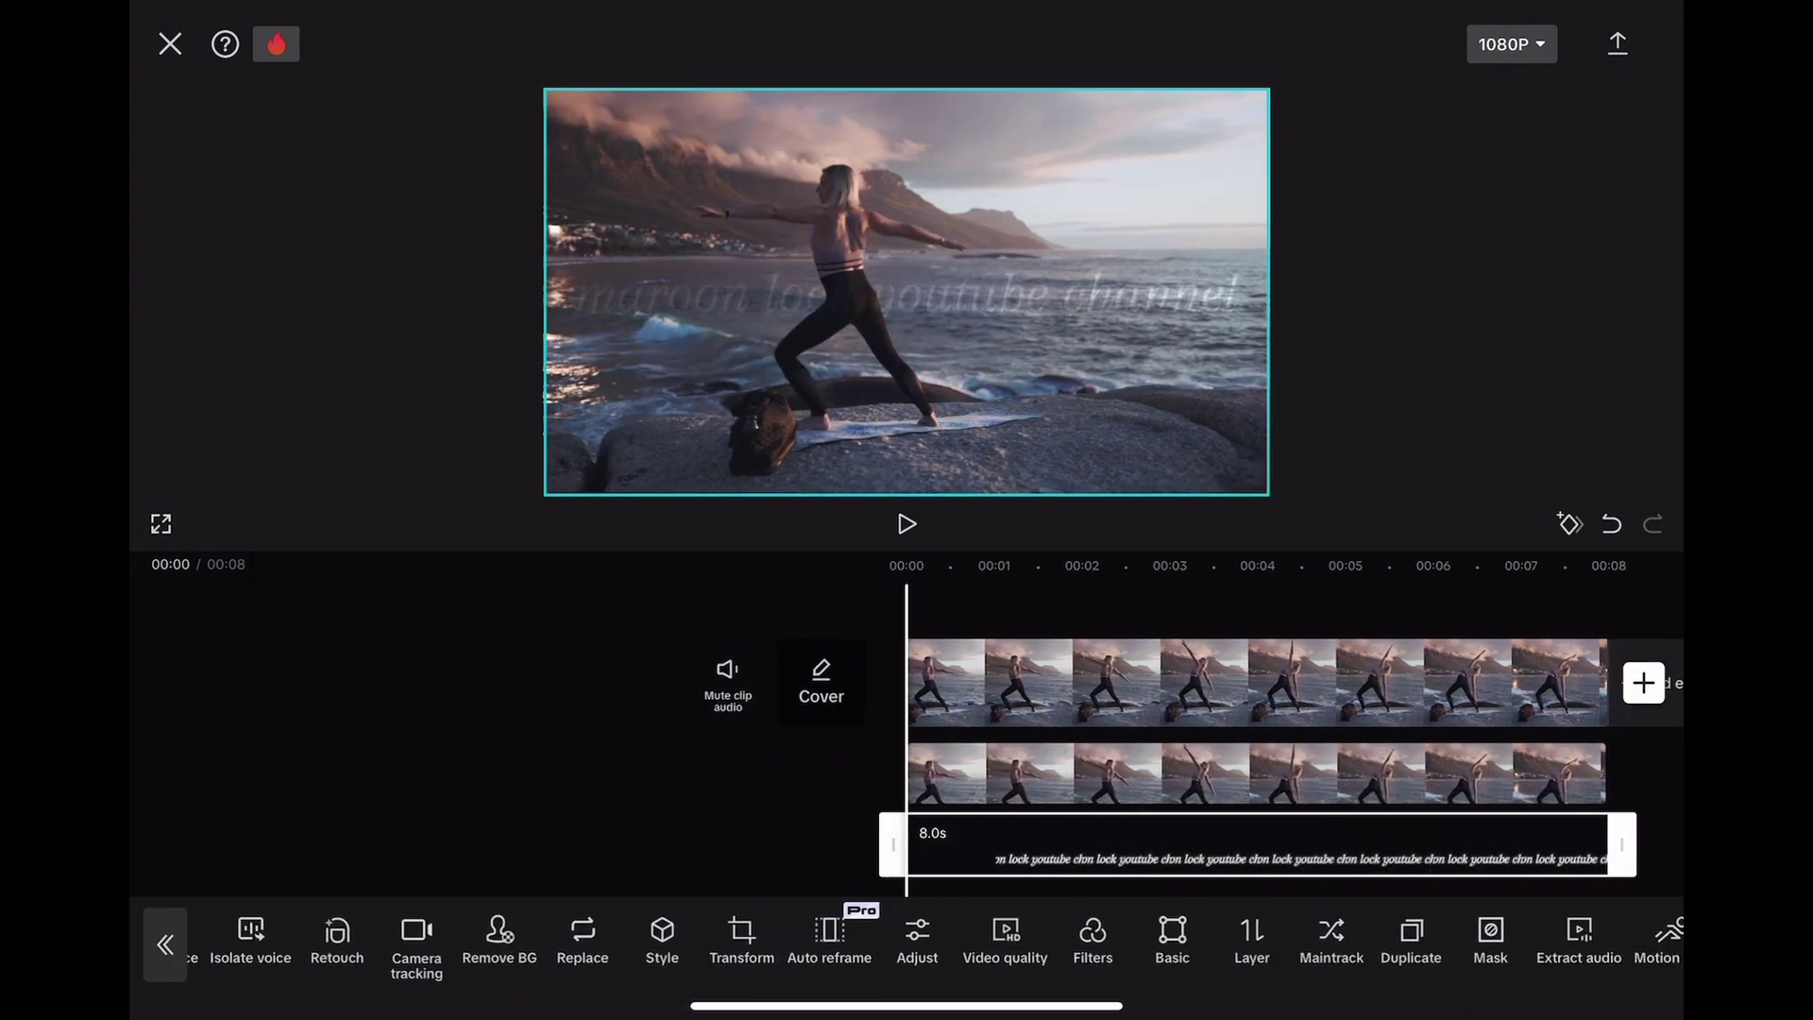
# Step: Set the text clip to the lower layer order so the yoga woman appears in front
pyautogui.click(1216, 929)
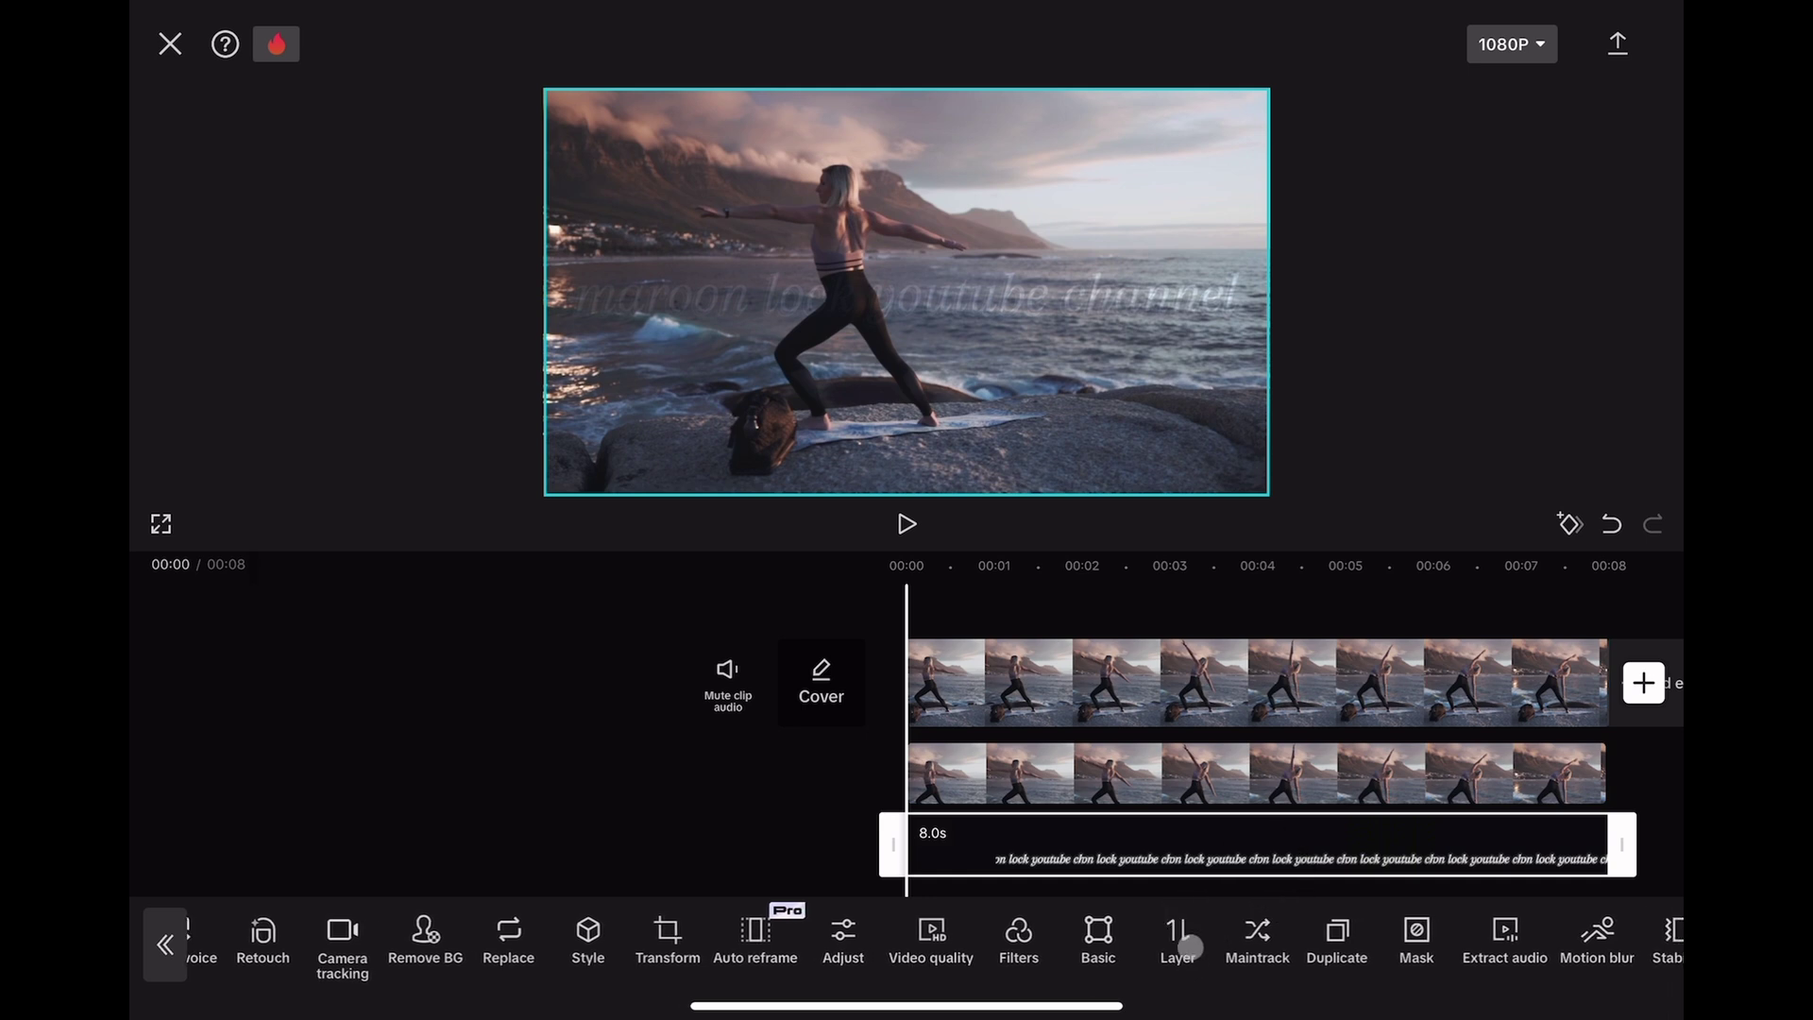
pyautogui.click(1190, 945)
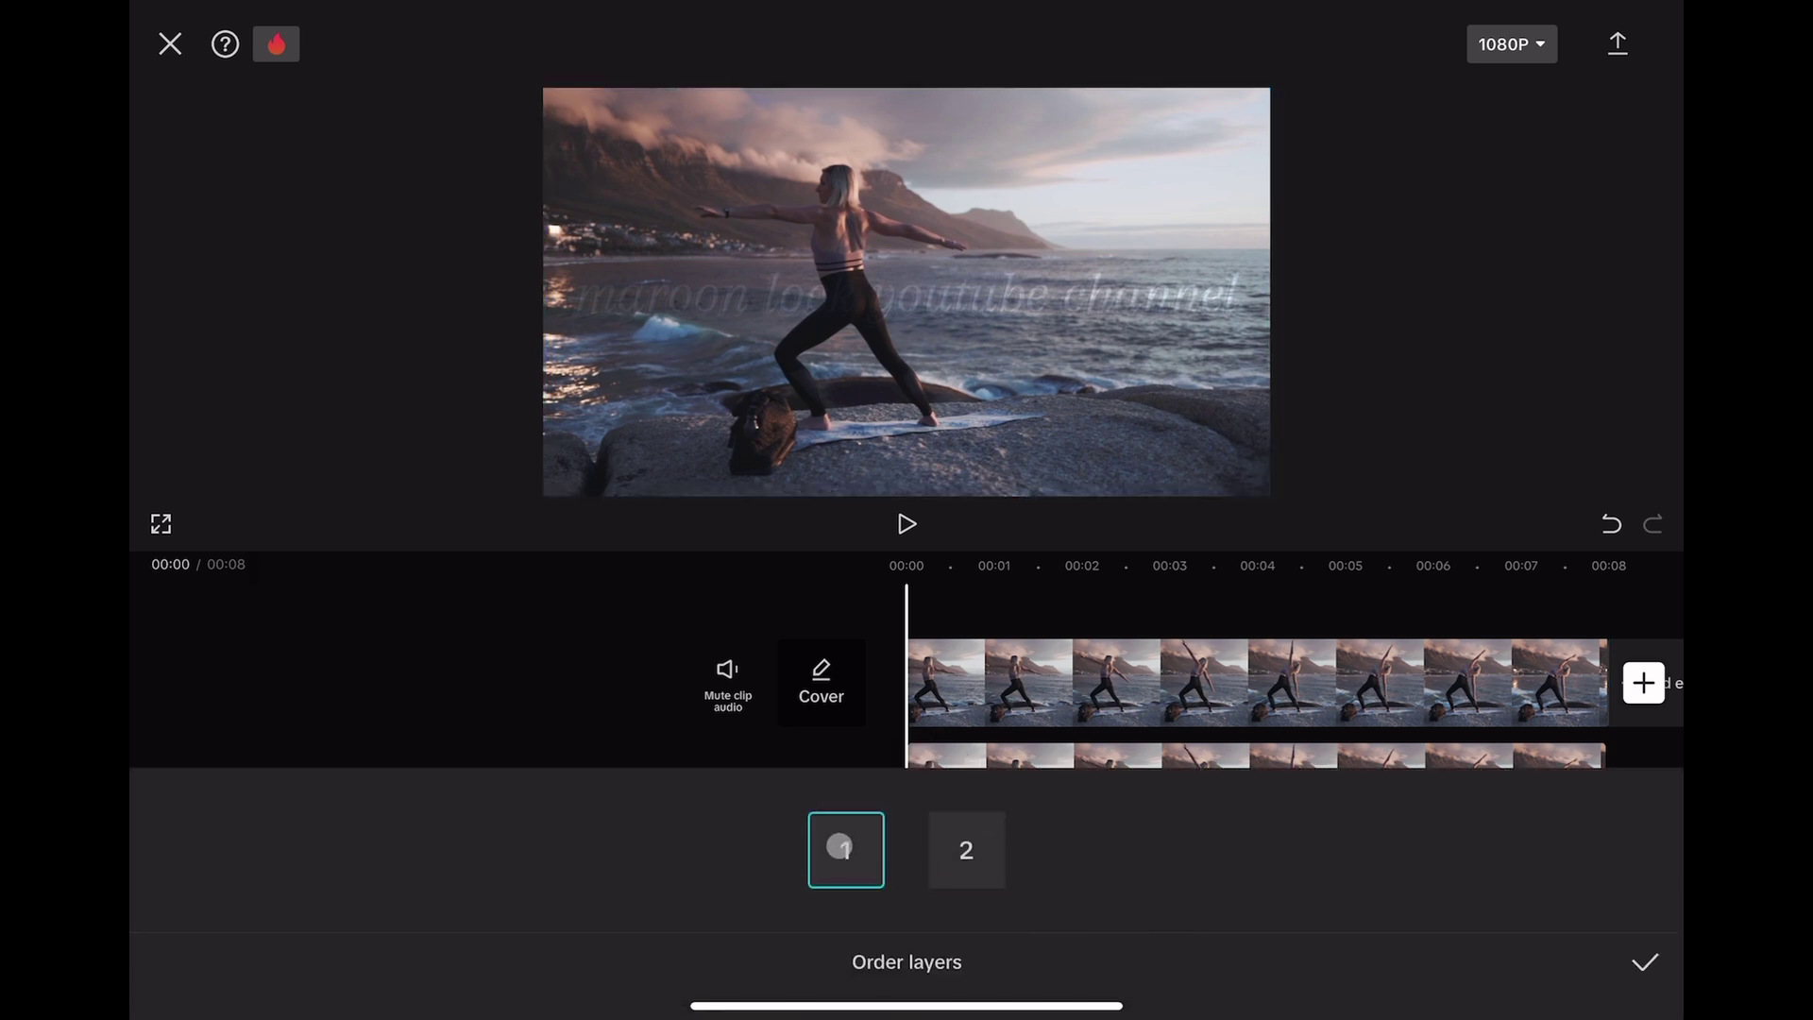
pyautogui.click(1641, 965)
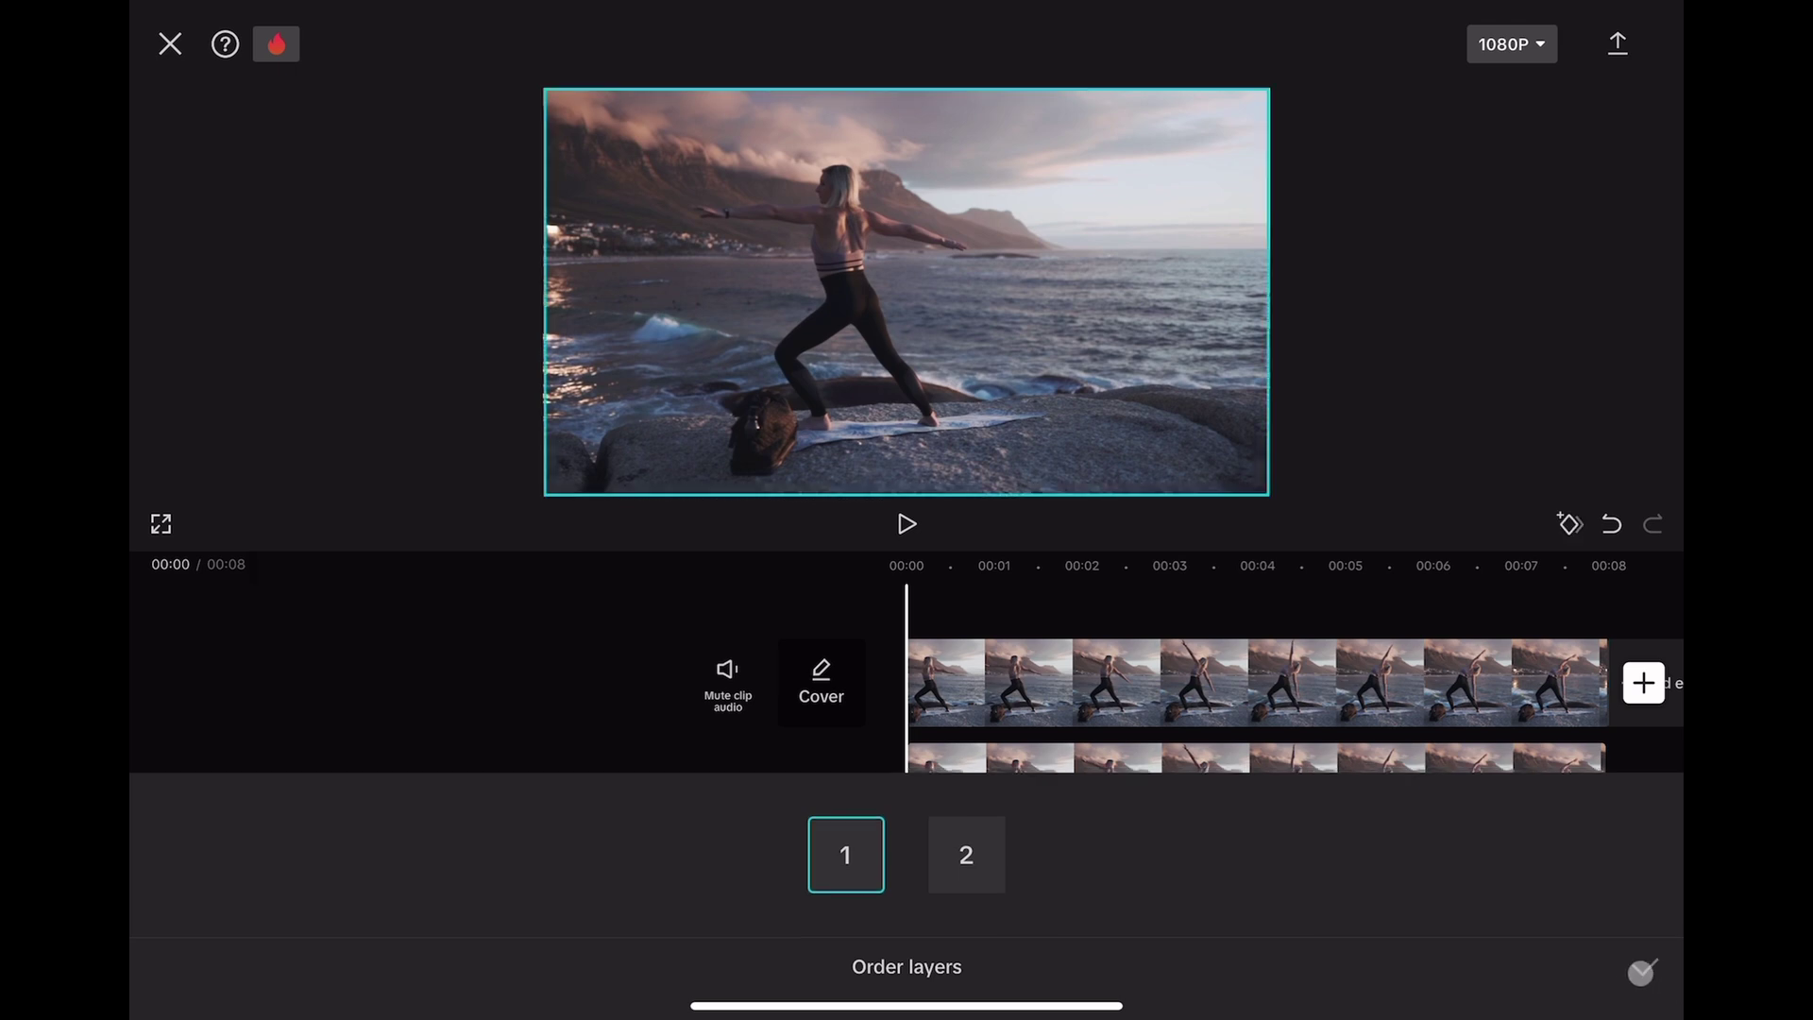
# Step: Nudge the glowing title slightly right and up in the preview
pyautogui.moveTo(1580, 816); pyautogui.dragTo(1421, 816)
pyautogui.moveTo(1210, 836); pyautogui.dragTo(1158, 837)
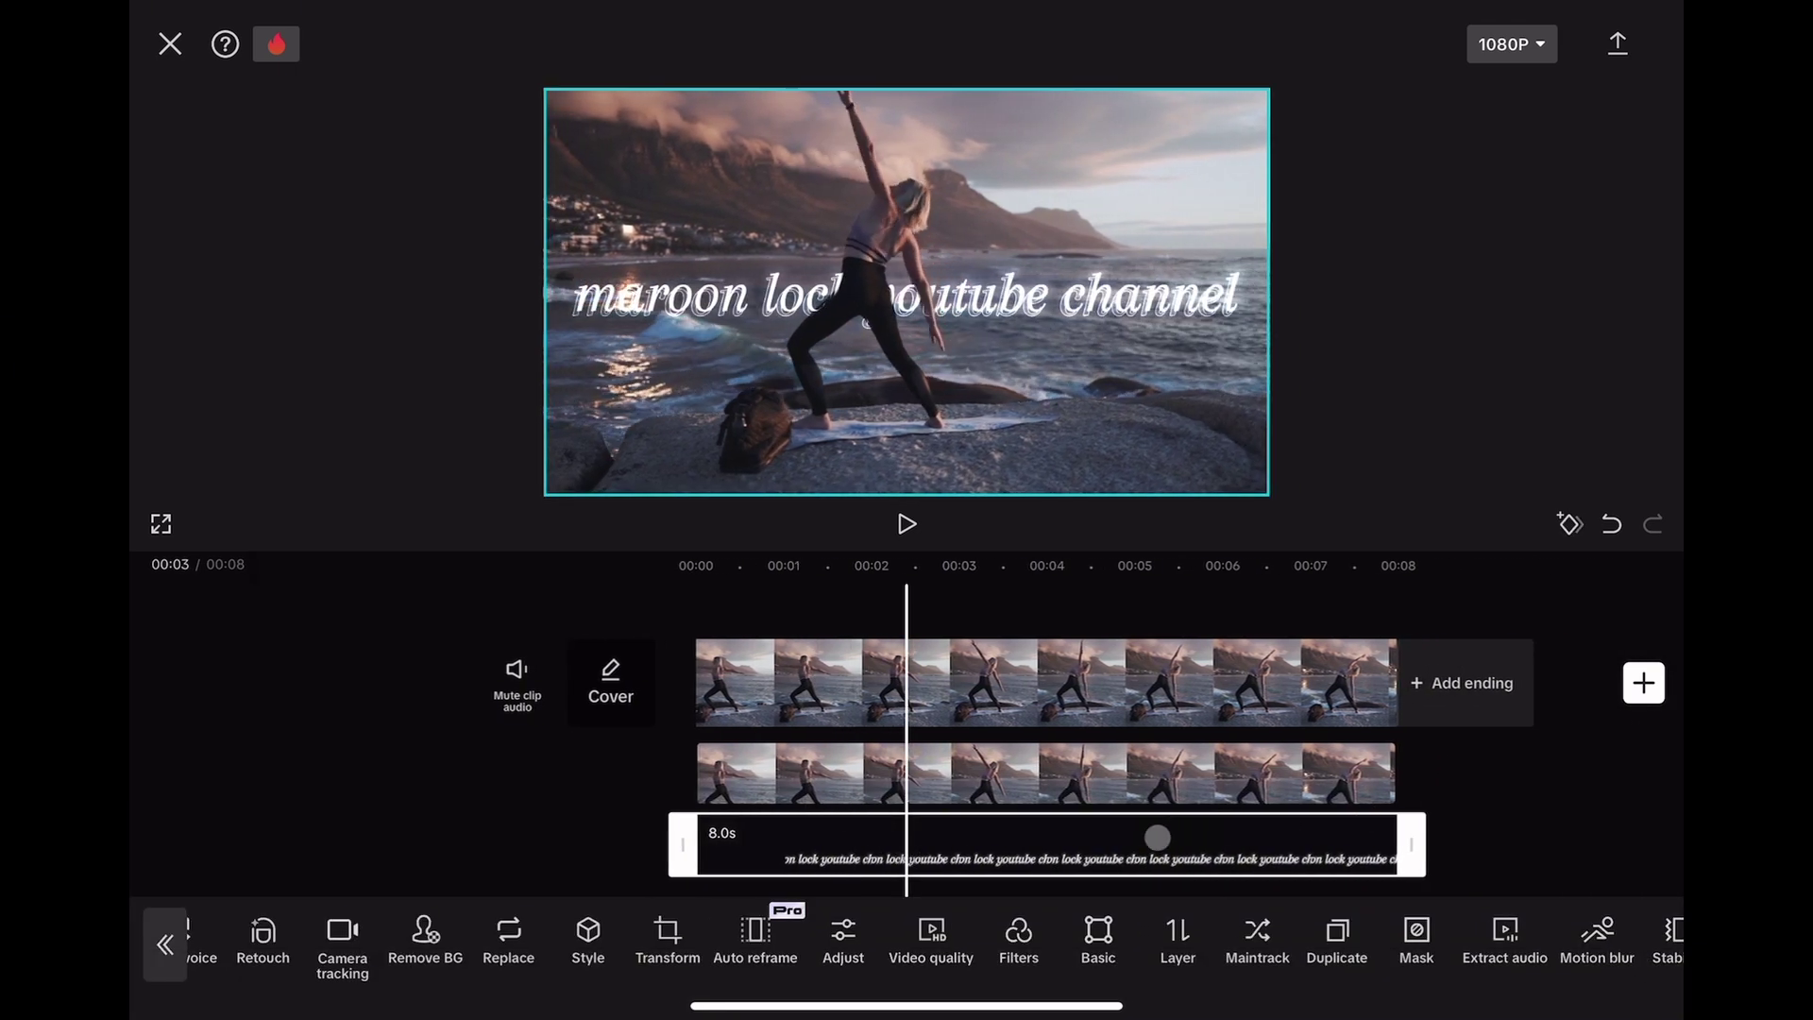
pyautogui.moveTo(1086, 377)
pyautogui.mouseDown()
pyautogui.moveTo(1180, 333)
pyautogui.moveTo(1122, 340)
pyautogui.mouseUp()
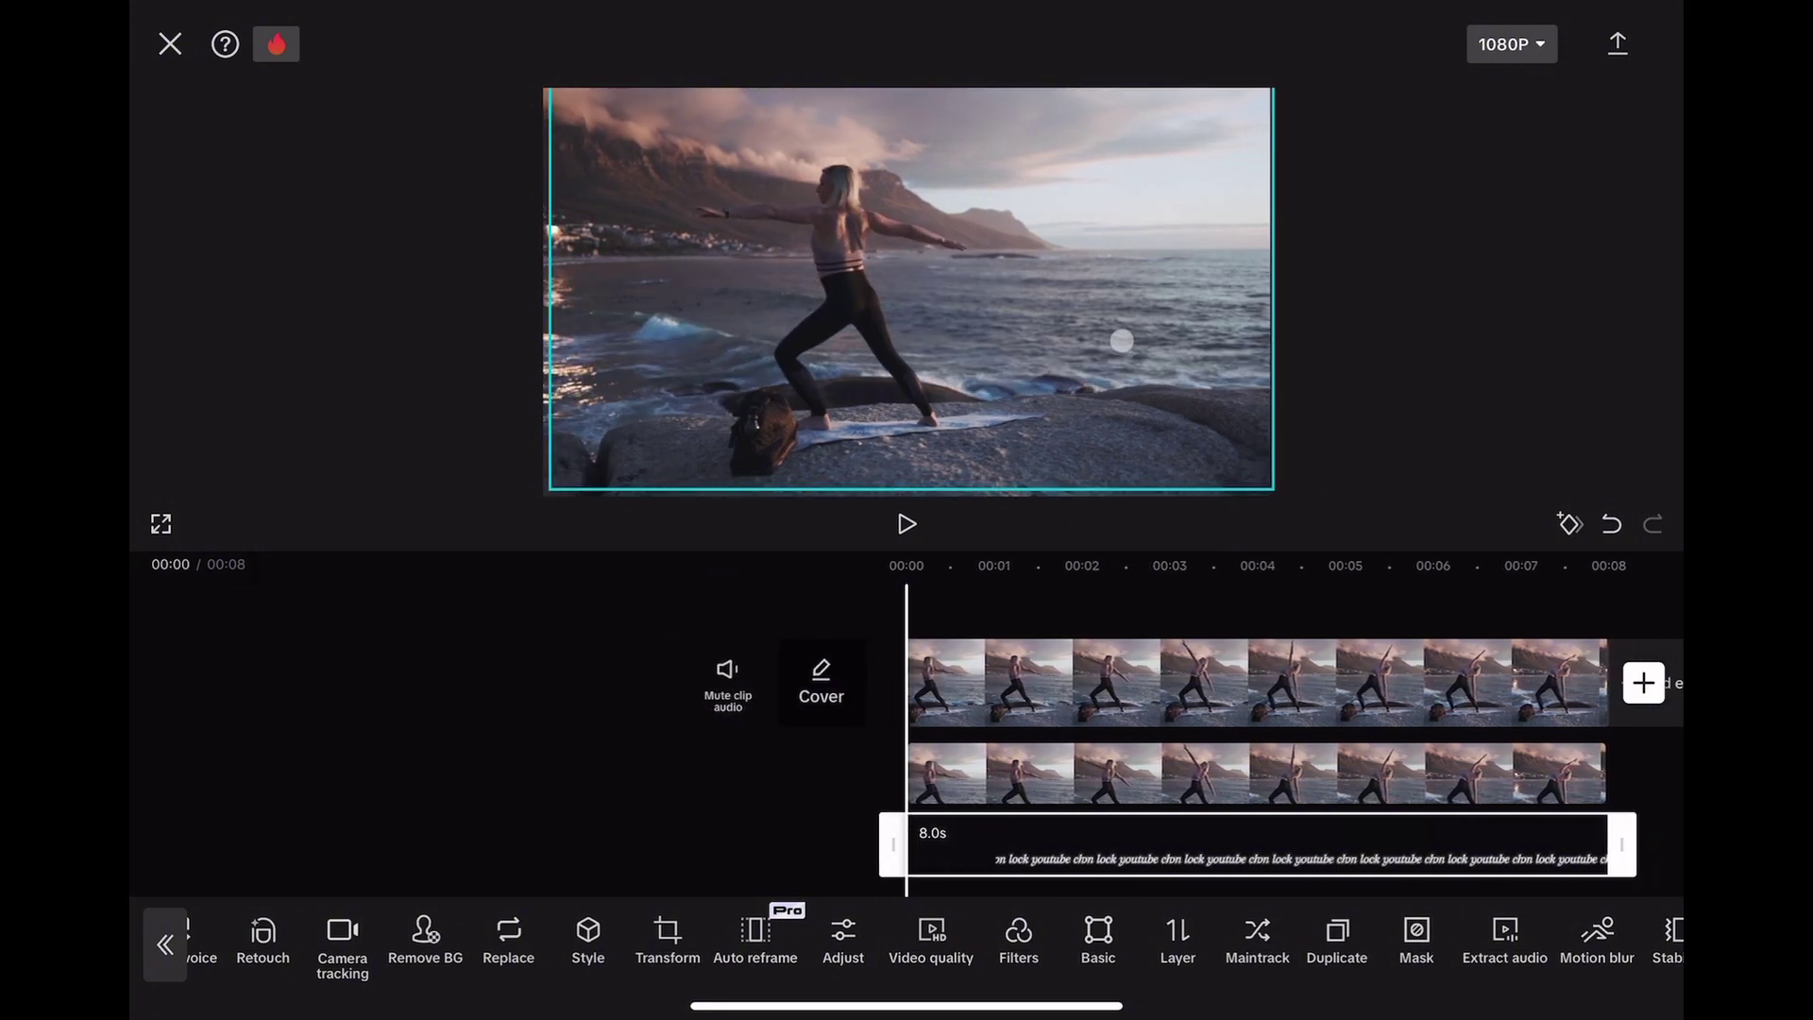
# Step: Keyframe the title at the start, drag it left at the clip's end, then rewind to check
pyautogui.click(1026, 340)
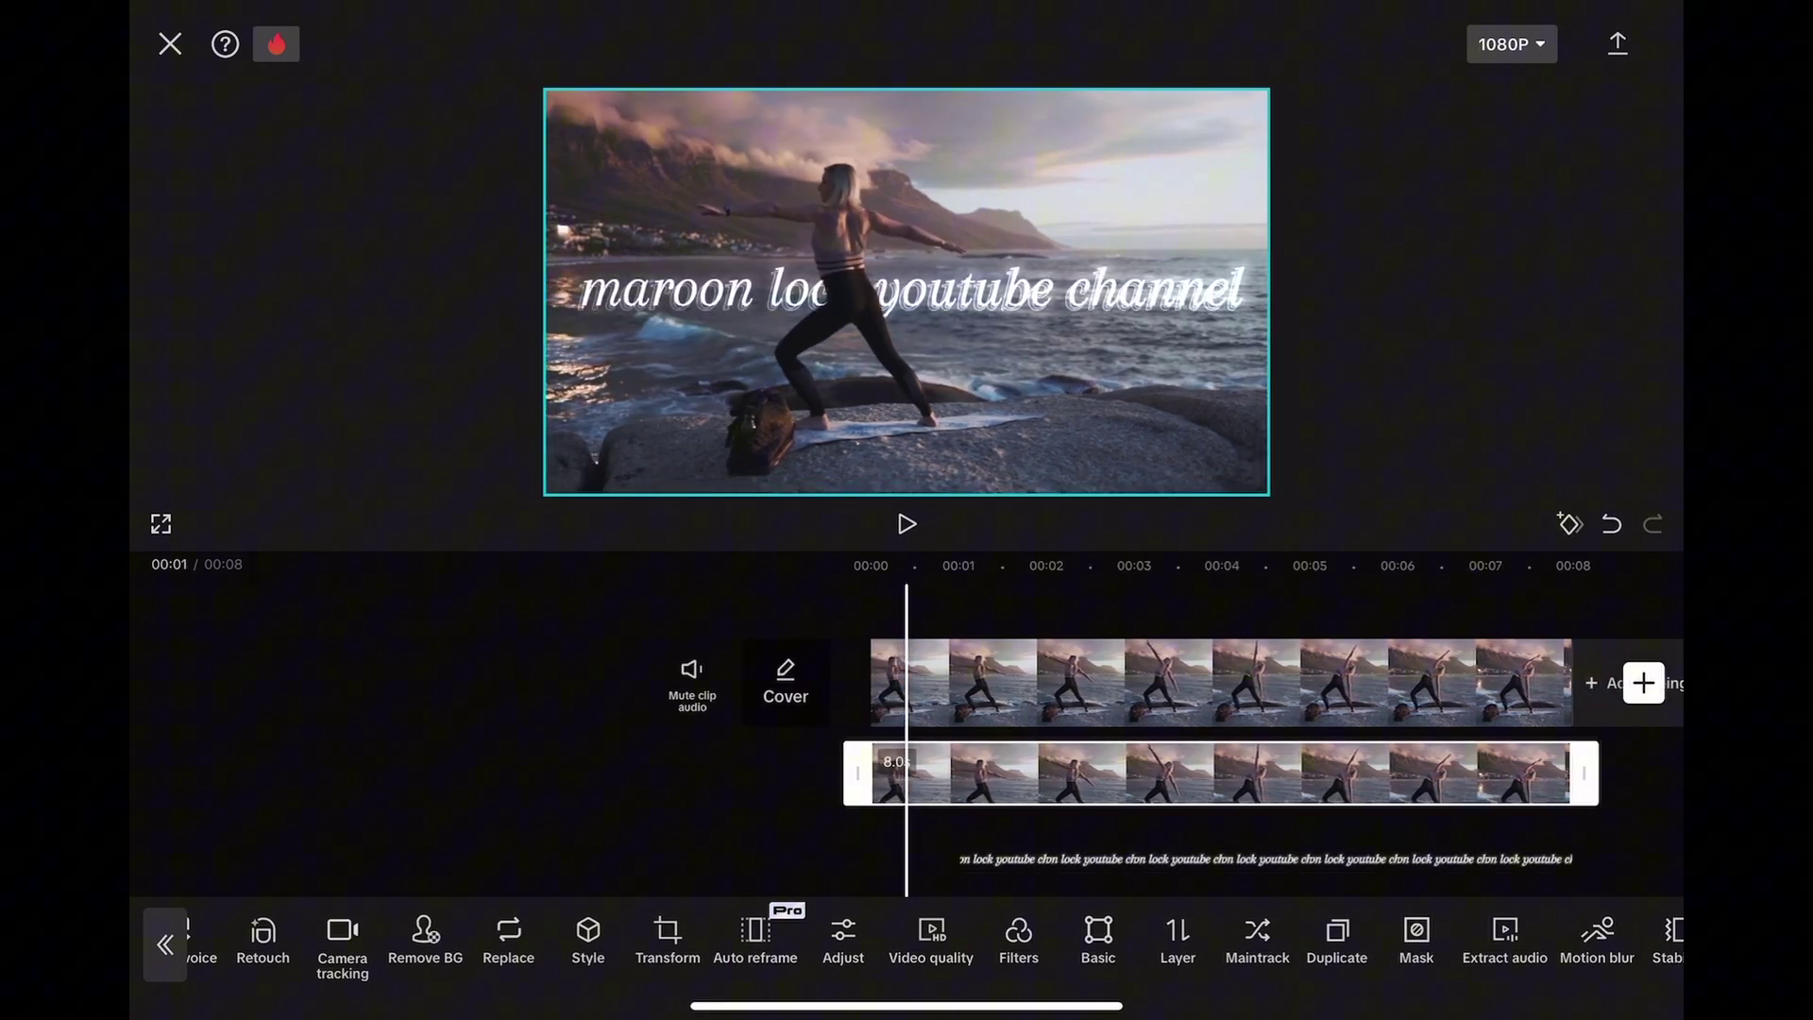
pyautogui.moveTo(1084, 348); pyautogui.dragTo(1075, 344)
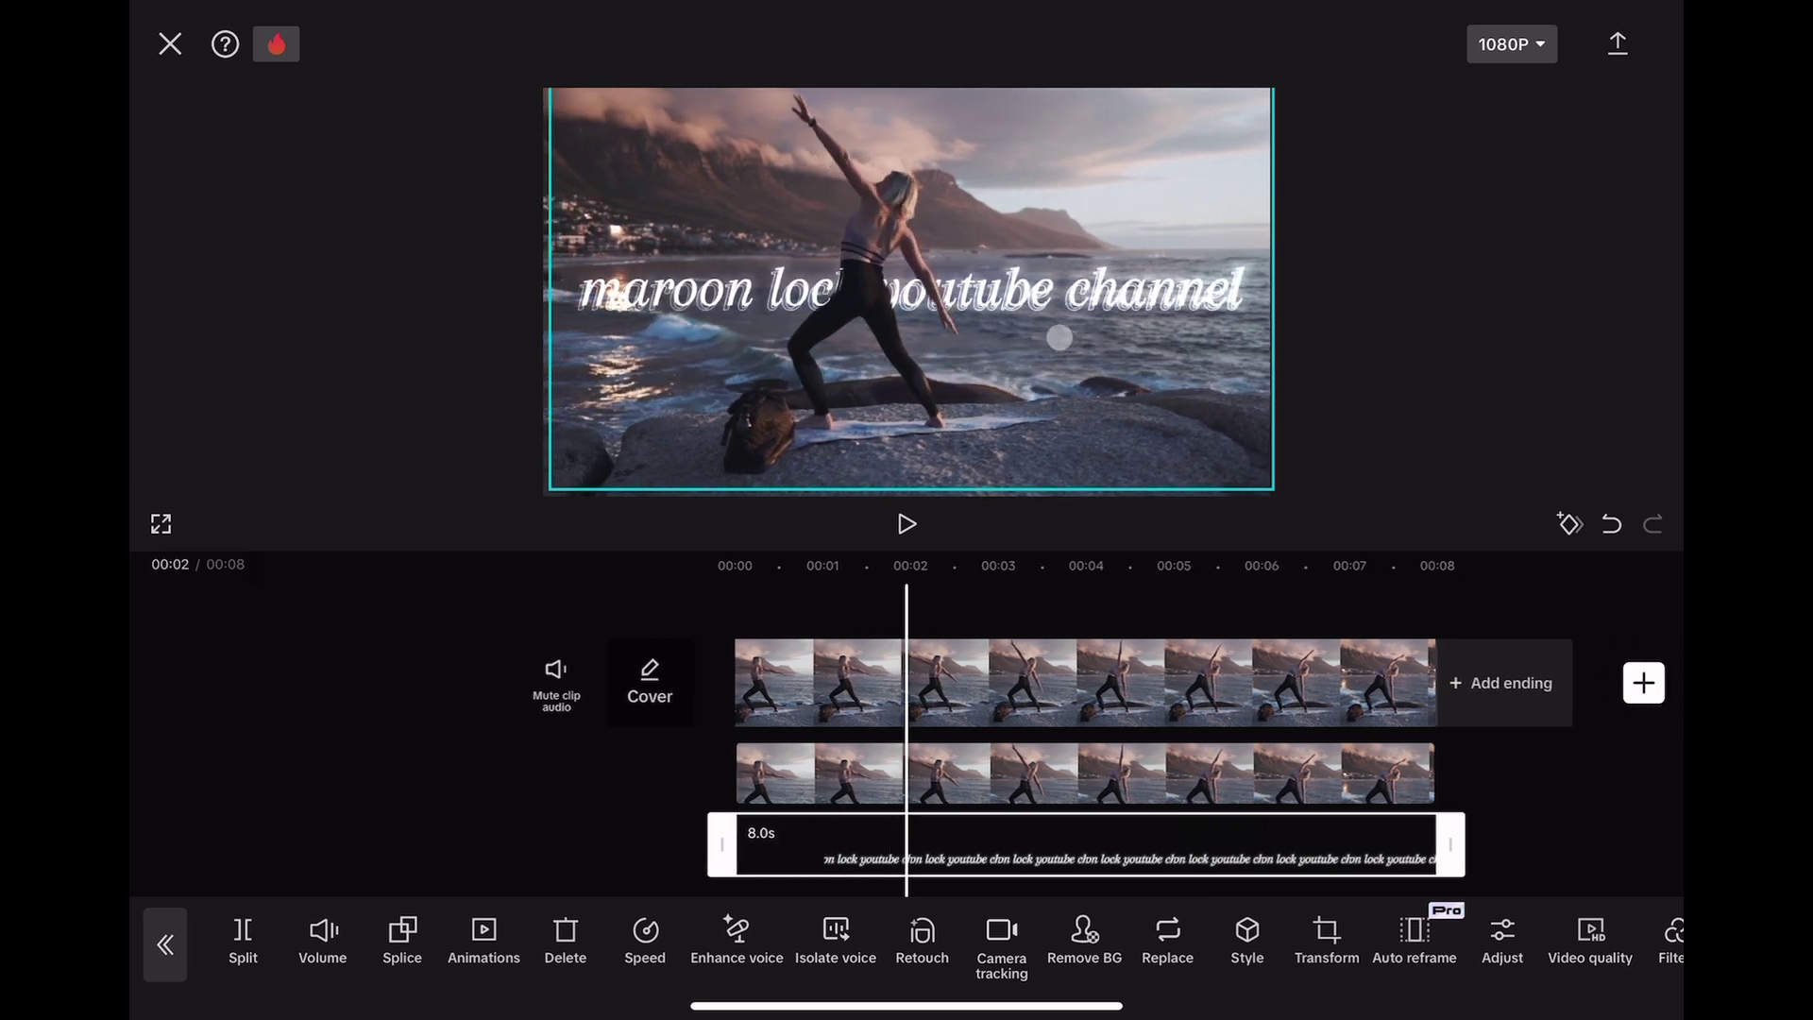
pyautogui.click(1608, 537)
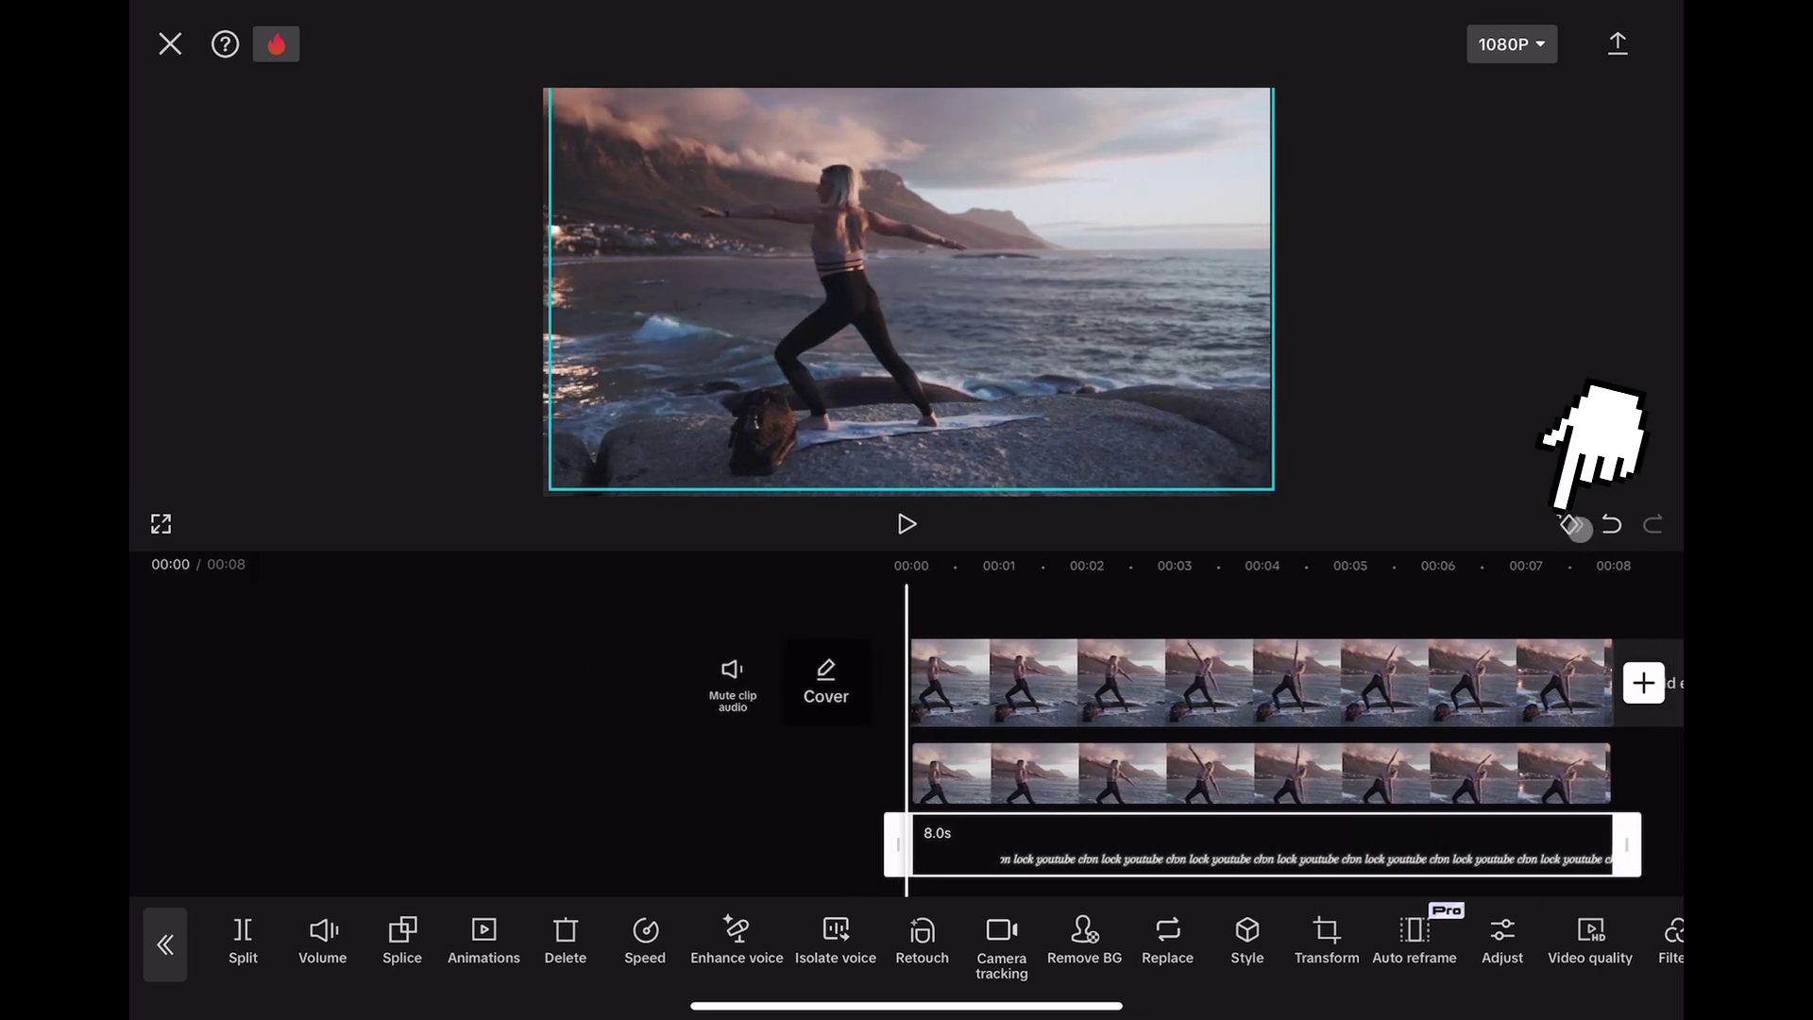
pyautogui.click(1570, 524)
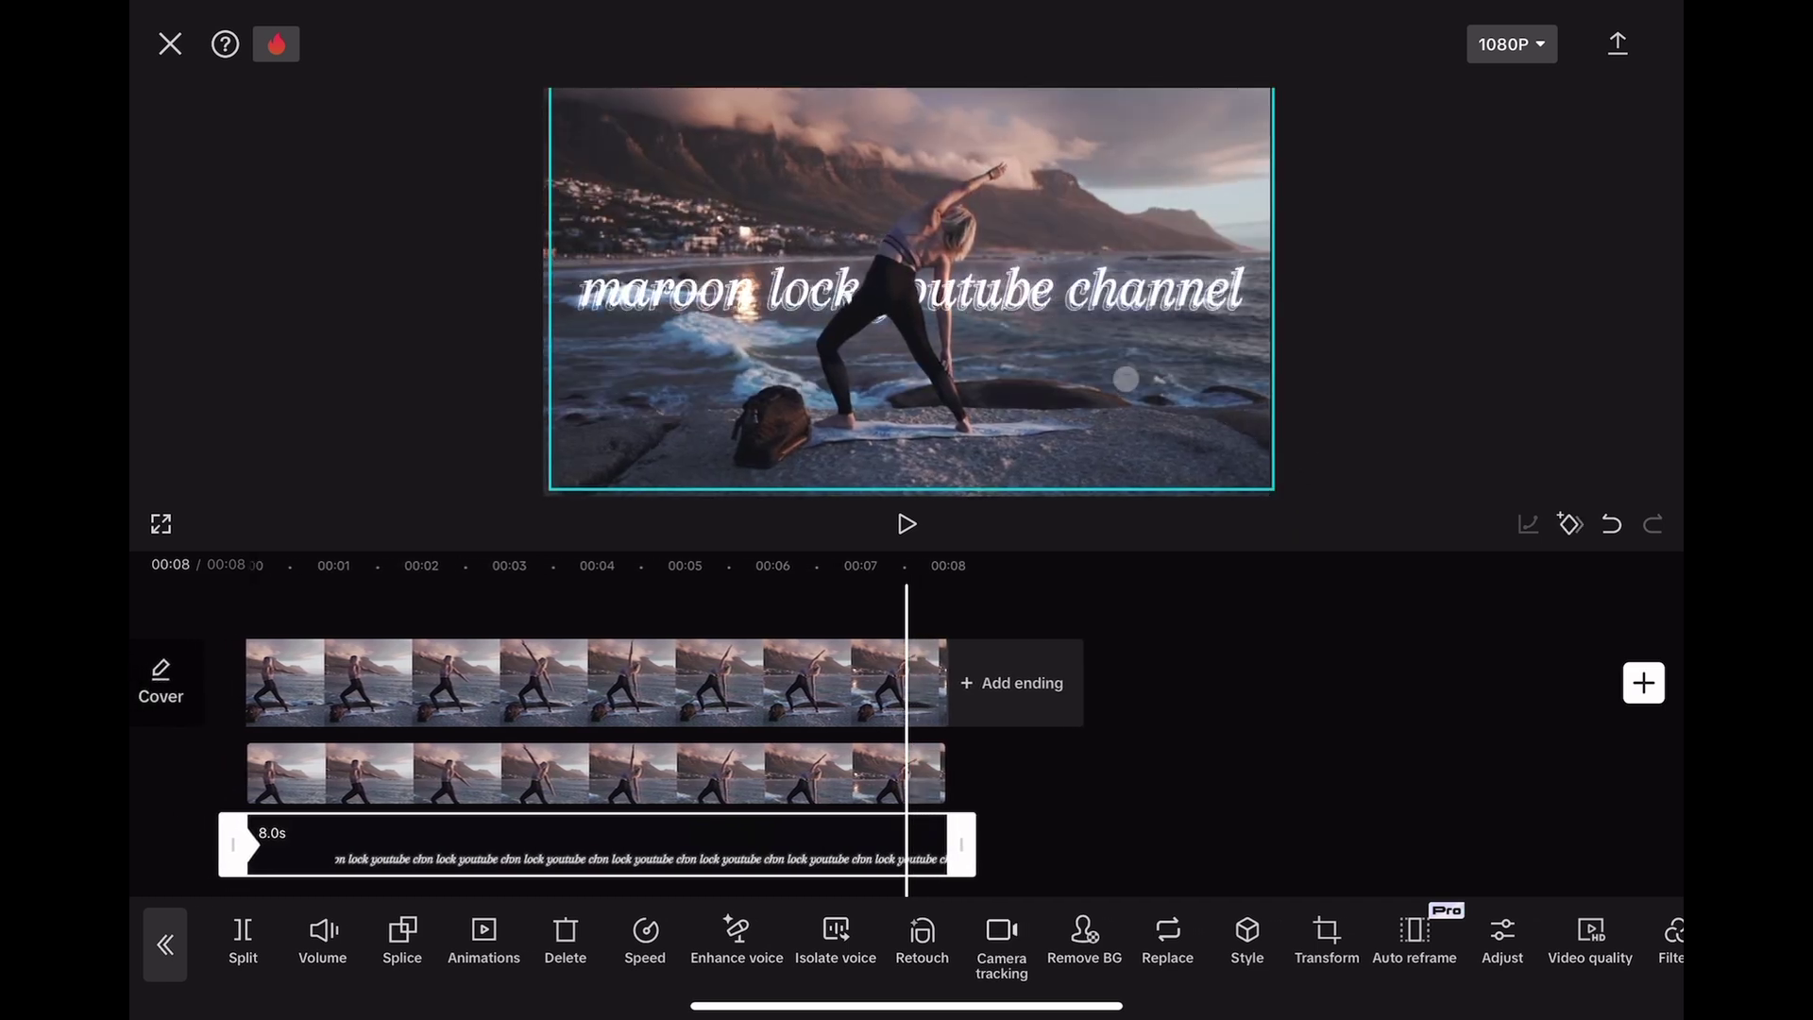
pyautogui.moveTo(1120, 376); pyautogui.dragTo(1024, 381)
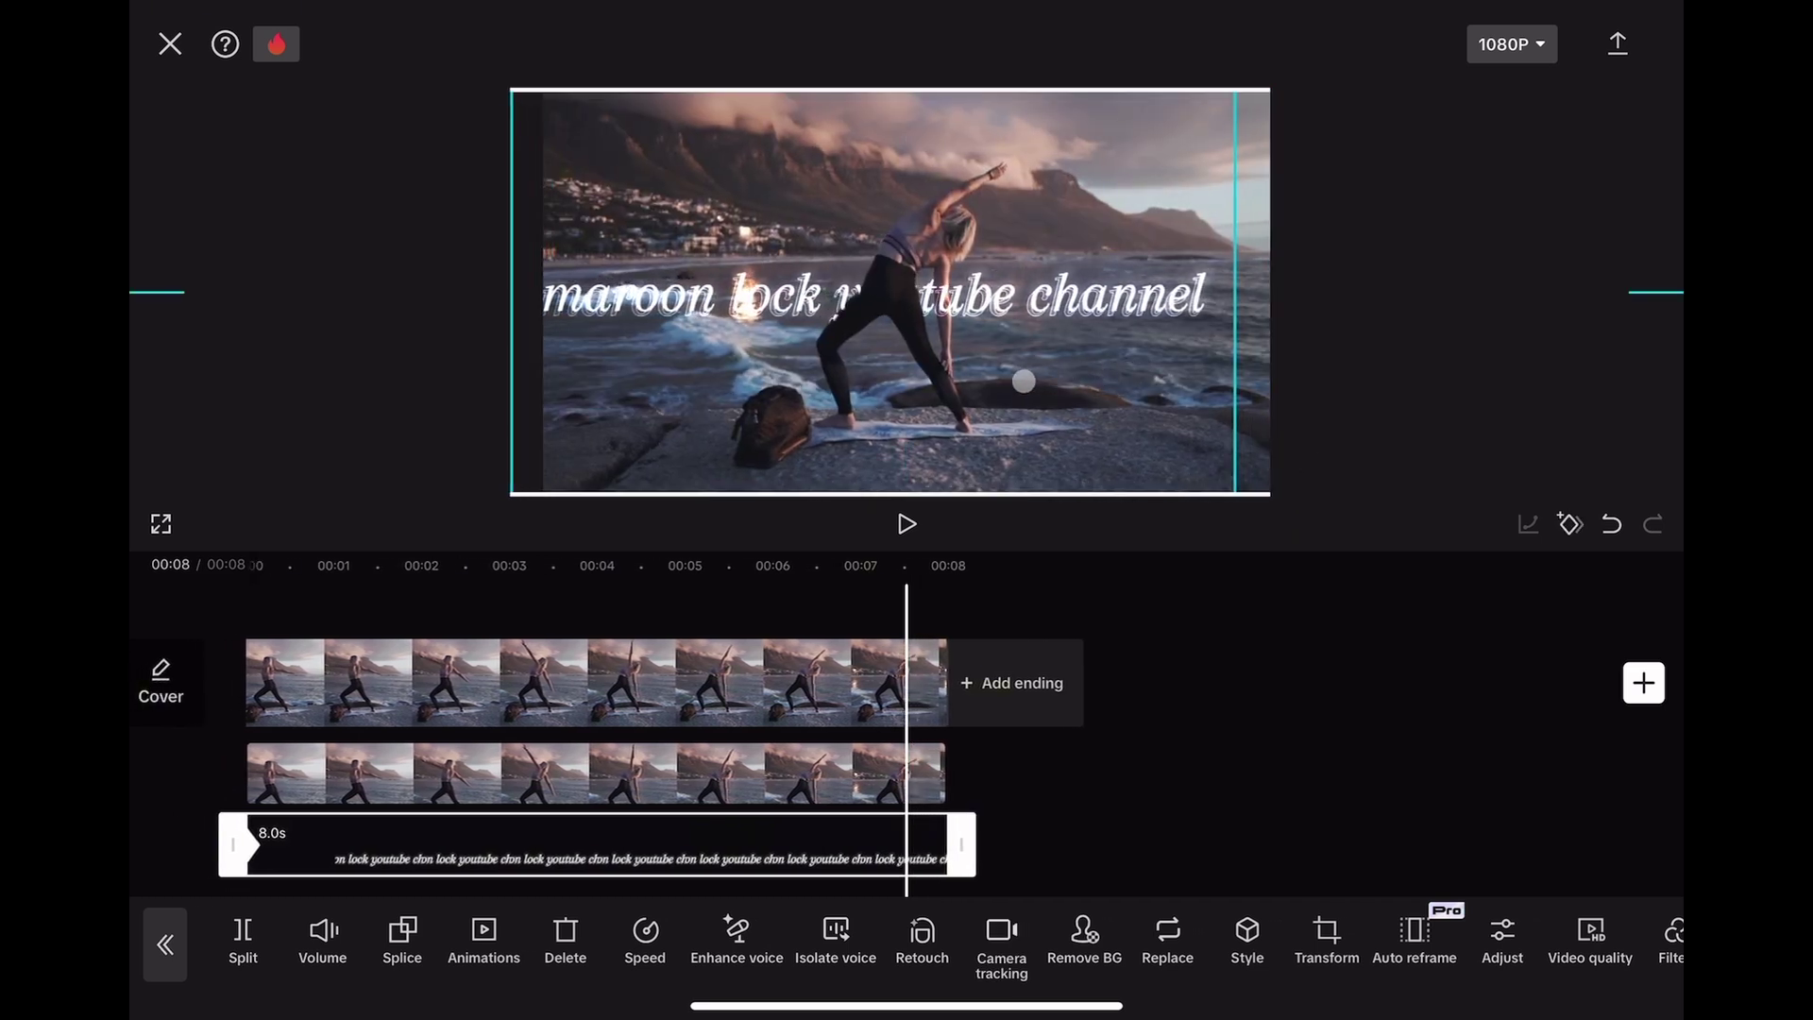
pyautogui.moveTo(349, 566); pyautogui.dragTo(1008, 550)
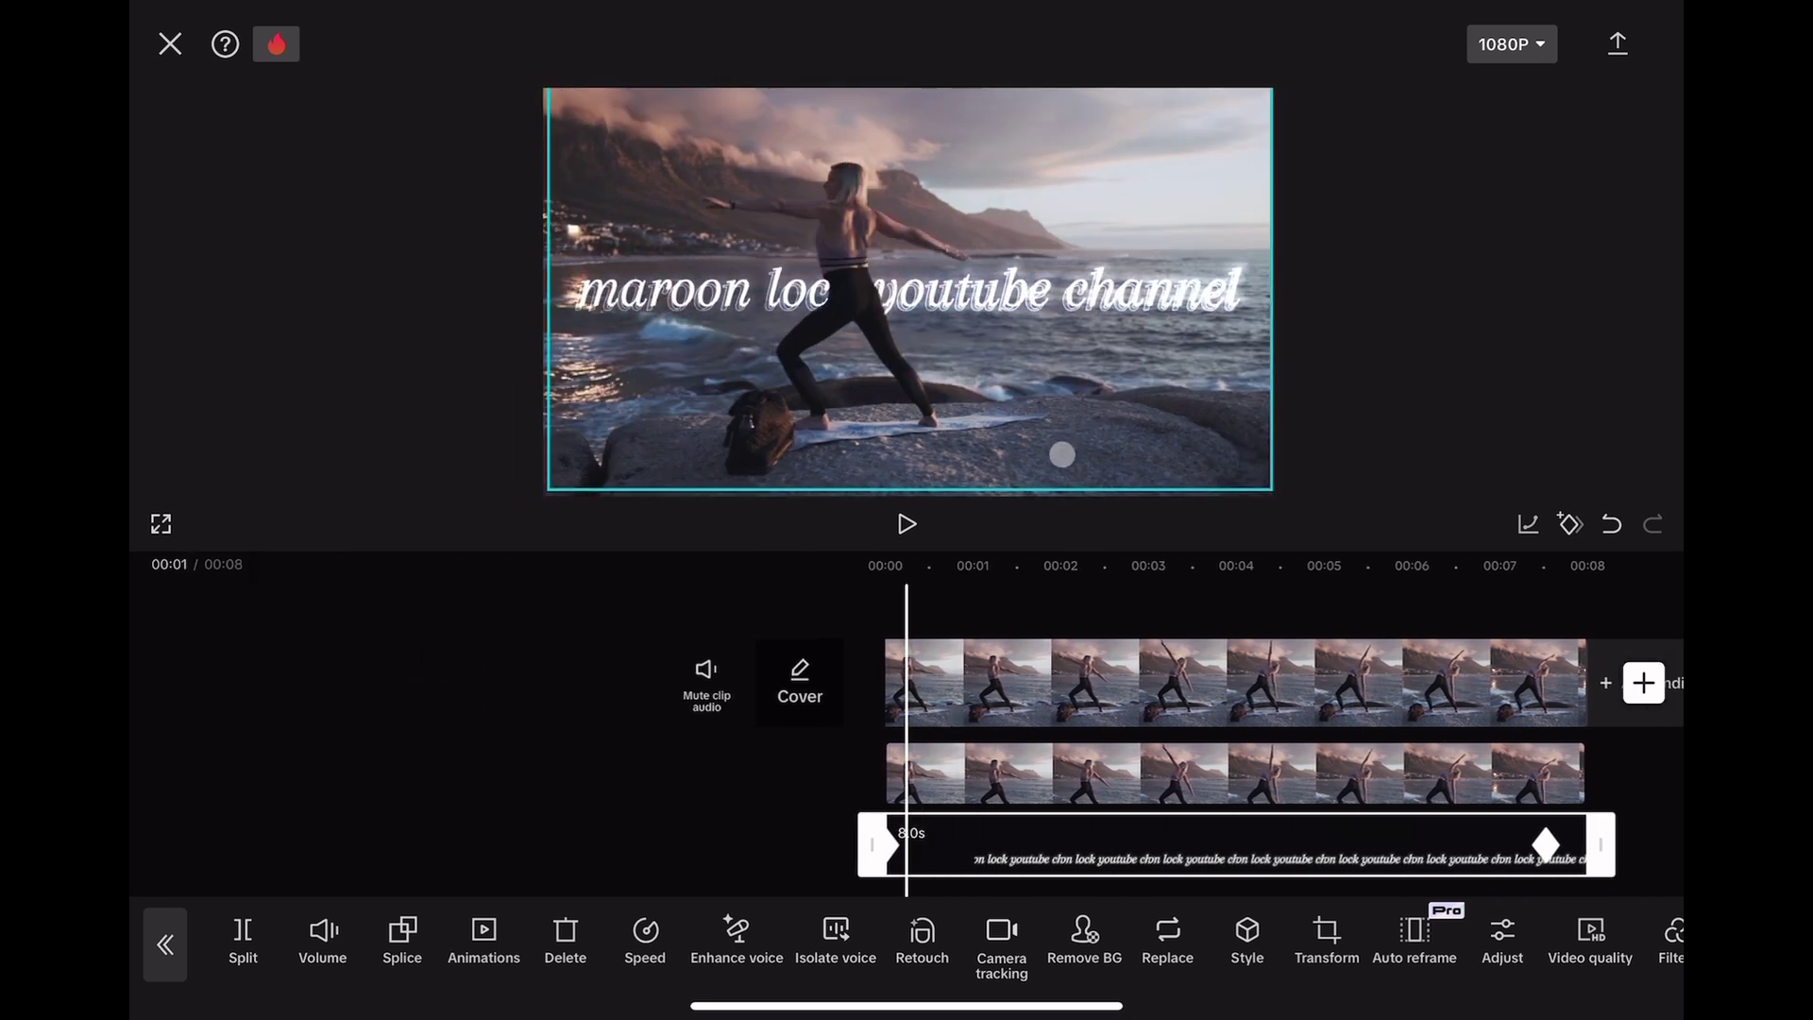